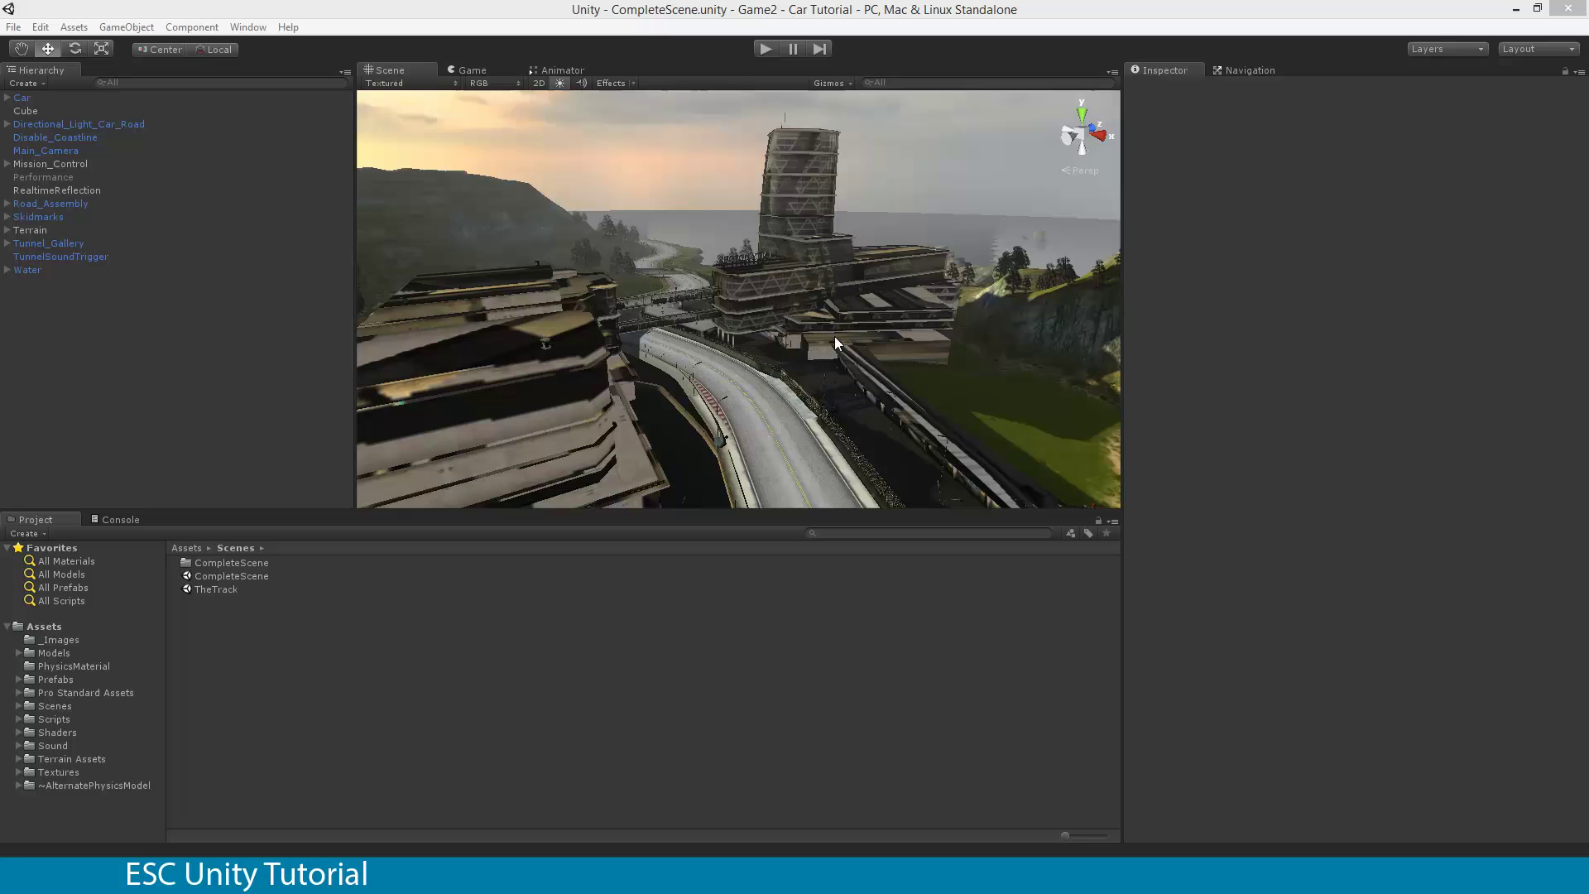
- Test-play the car racing scene, driving the car forward briefly, then stop
{"action": "left_click", "coordinate": [764, 37]}
{"action": "key", "text": "ctrl+p"}
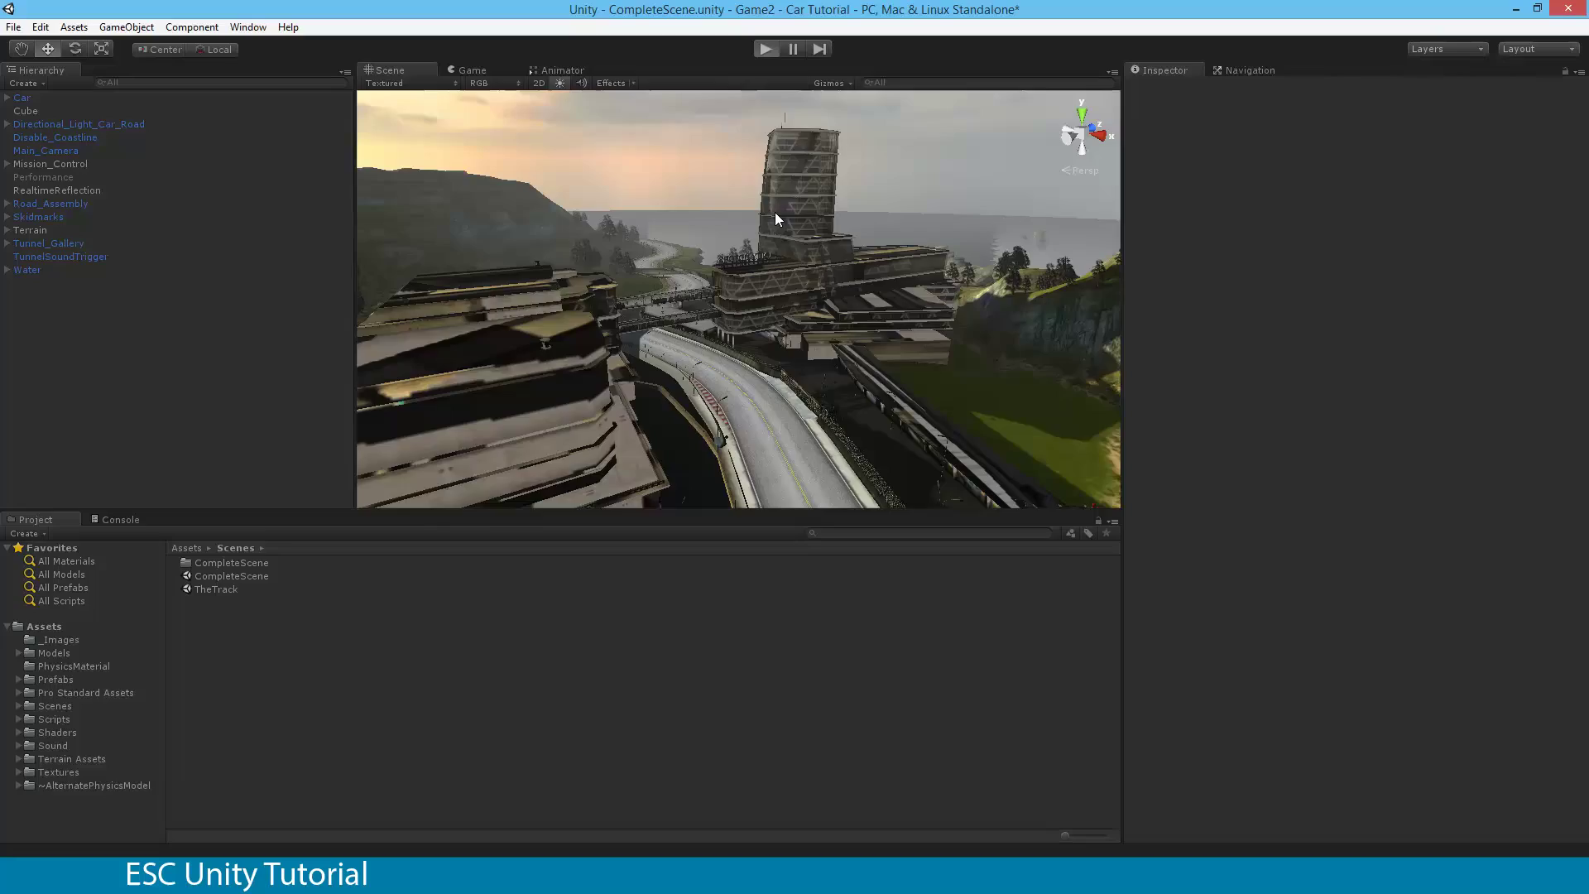
{"action": "key", "text": "Up"}
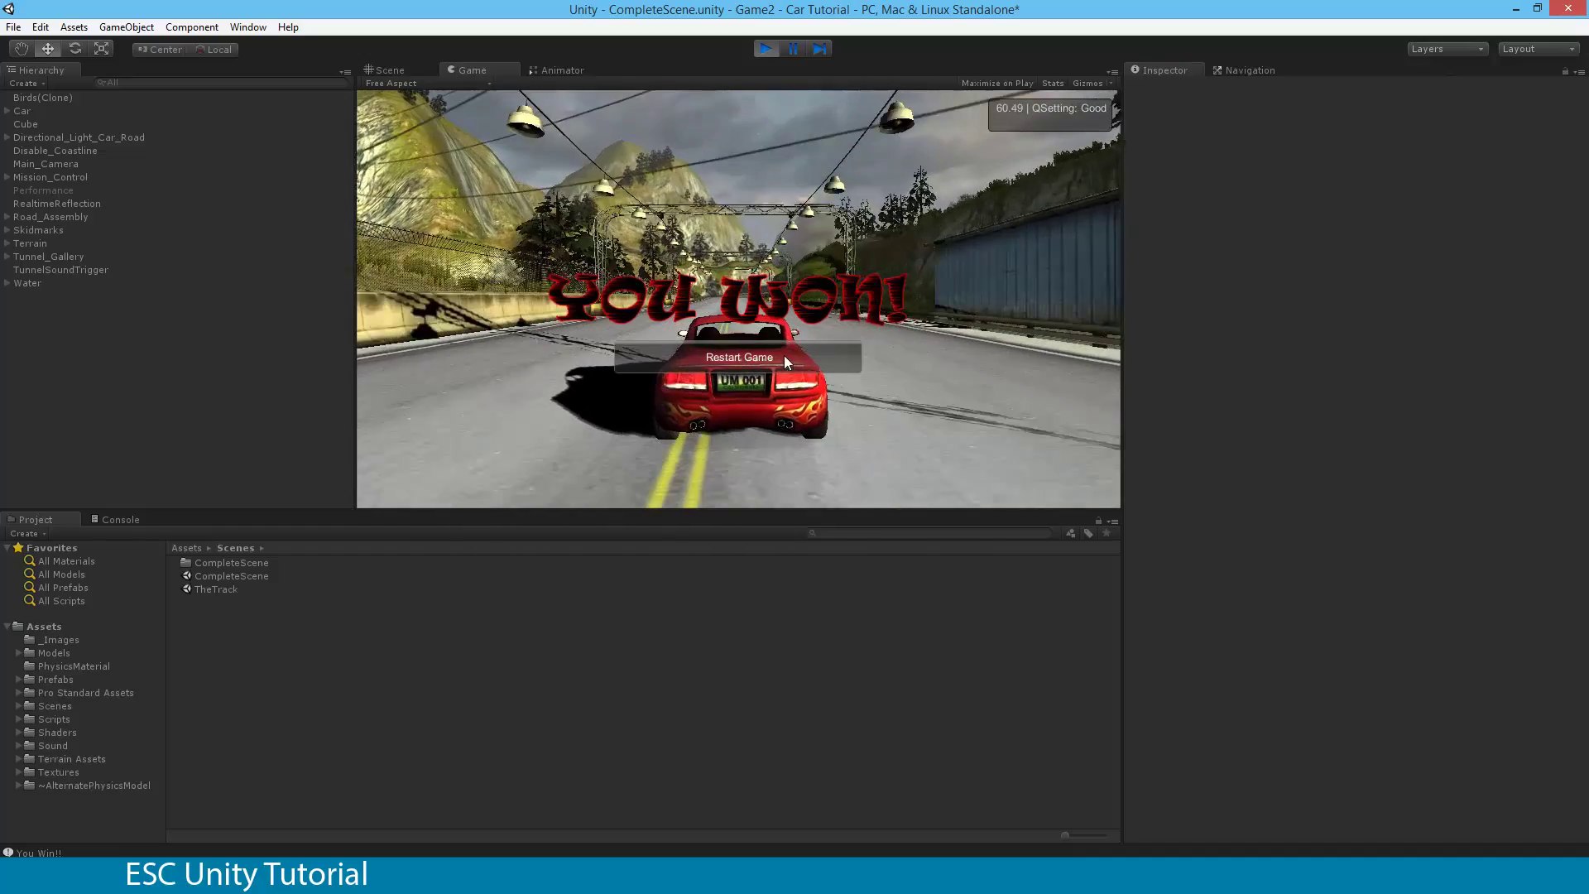
{"action": "left_click", "coordinate": [768, 47]}
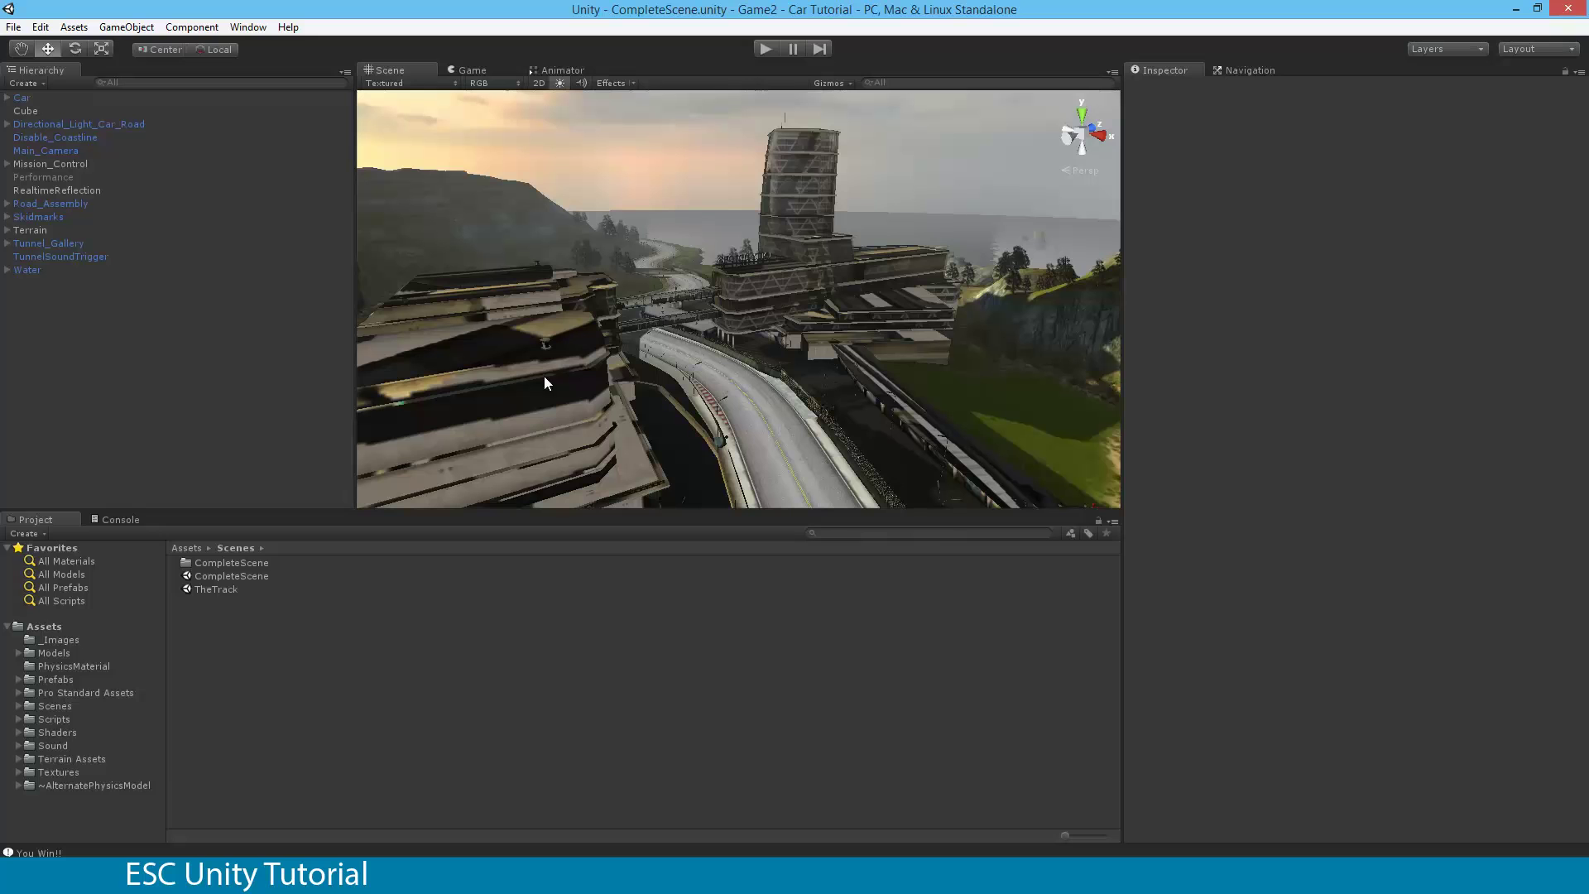
- Import EnergyBarToolkit.unitypackage as a custom package with all its items
{"action": "left_click", "coordinate": [197, 878]}
{"action": "left_click", "coordinate": [104, 791]}
{"action": "left_click", "coordinate": [74, 26]}
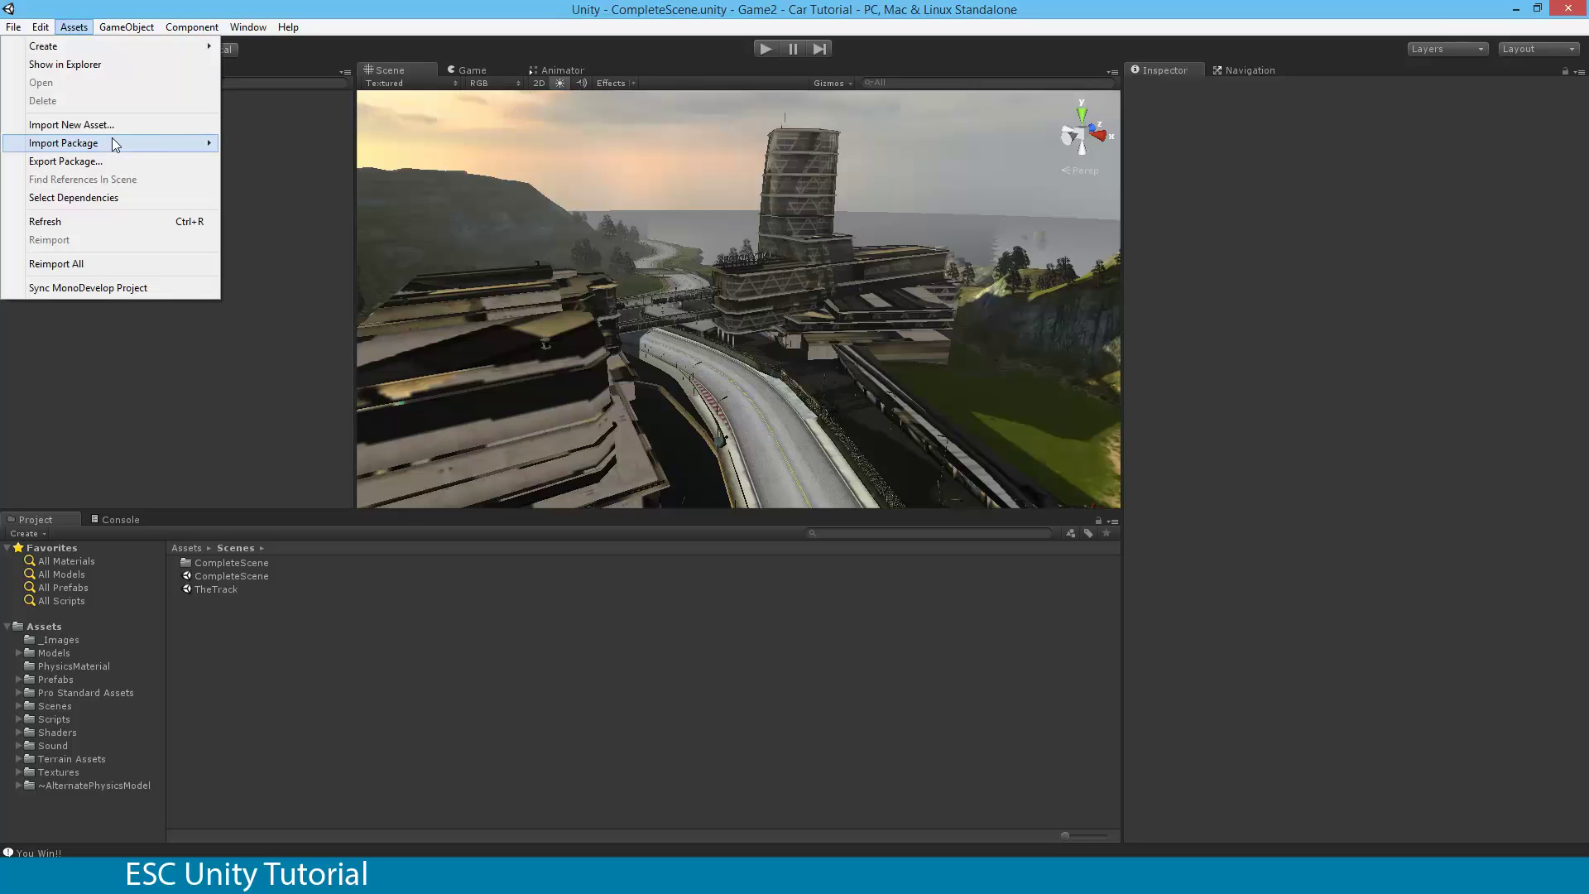
{"action": "left_click", "coordinate": [250, 144]}
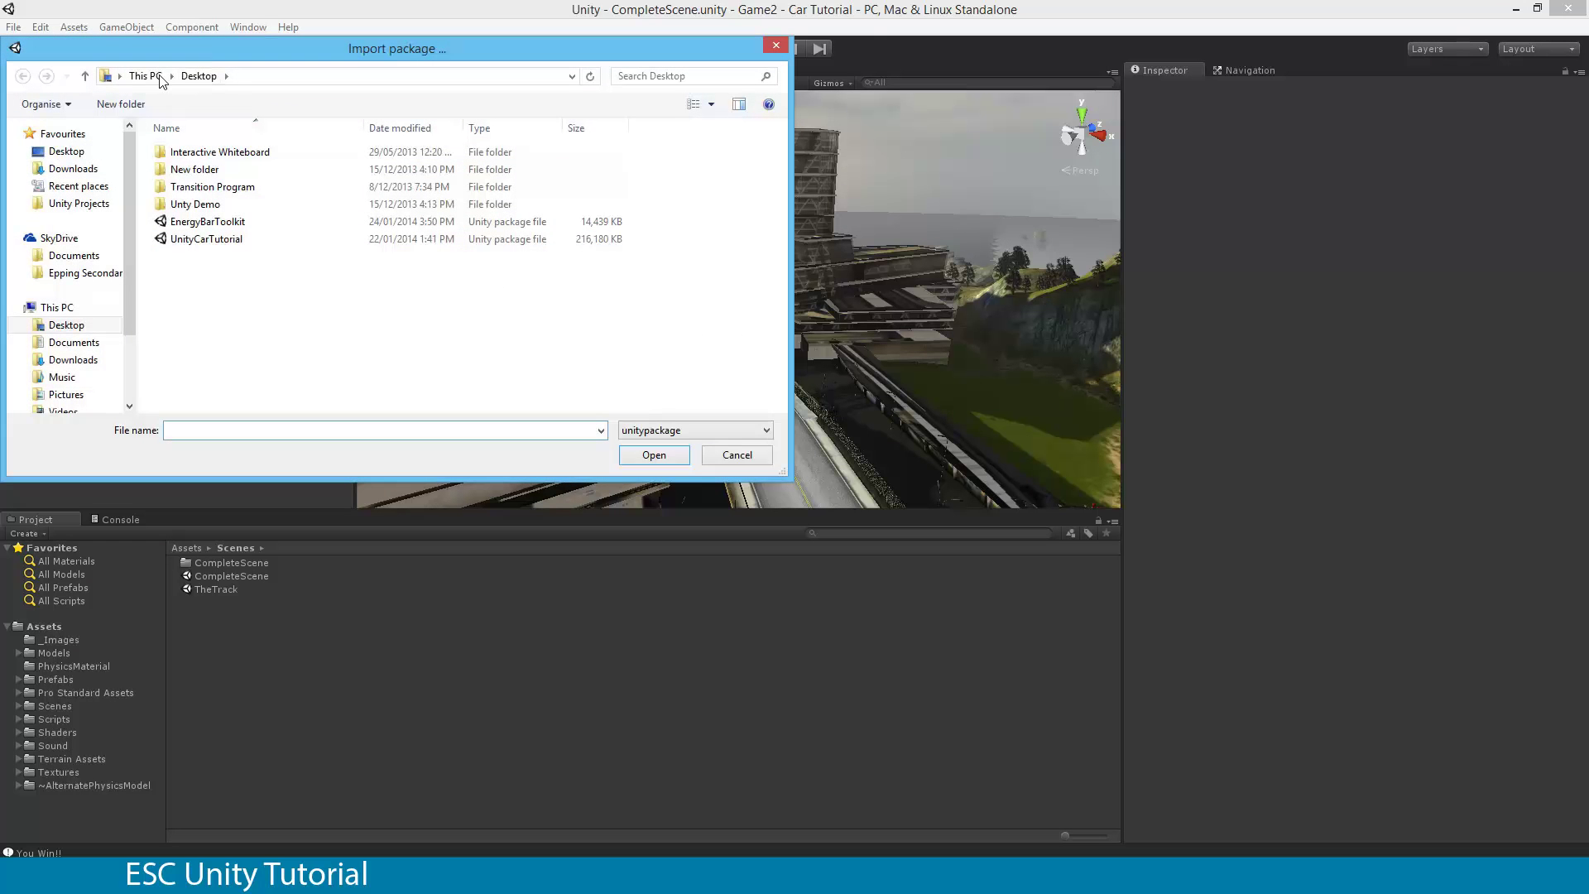
{"action": "left_click", "coordinate": [207, 221]}
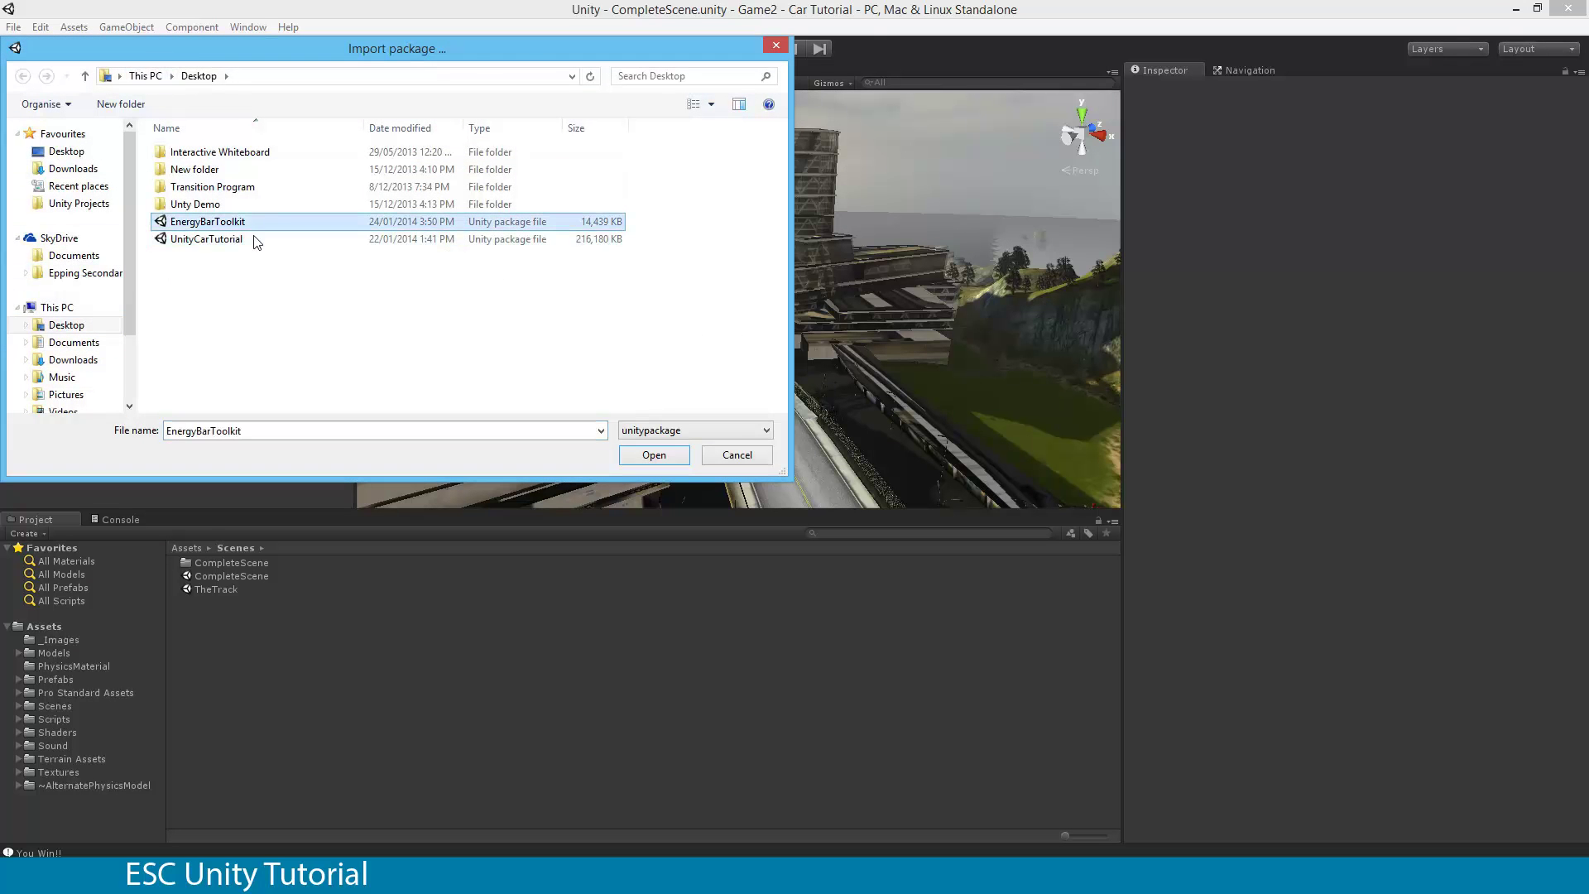
{"action": "left_click", "coordinate": [653, 456]}
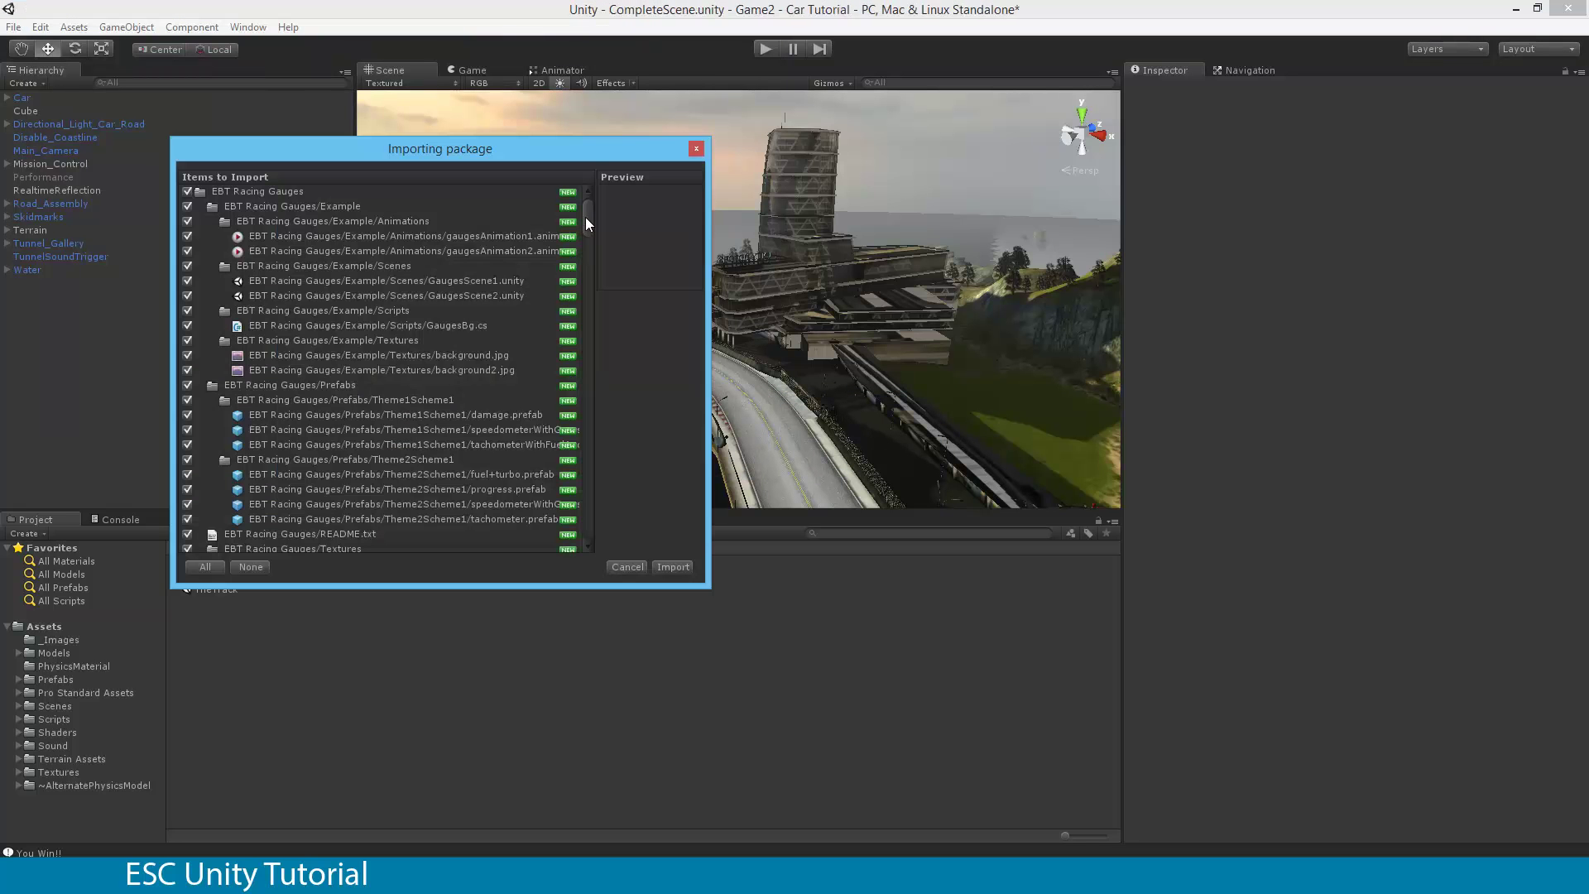
{"action": "mouse_move", "coordinate": [590, 219]}
{"action": "left_mouse_down"}
{"action": "mouse_move", "coordinate": [604, 528]}
{"action": "mouse_move", "coordinate": [580, 207]}
{"action": "left_mouse_up"}
{"action": "left_click", "coordinate": [672, 567]}
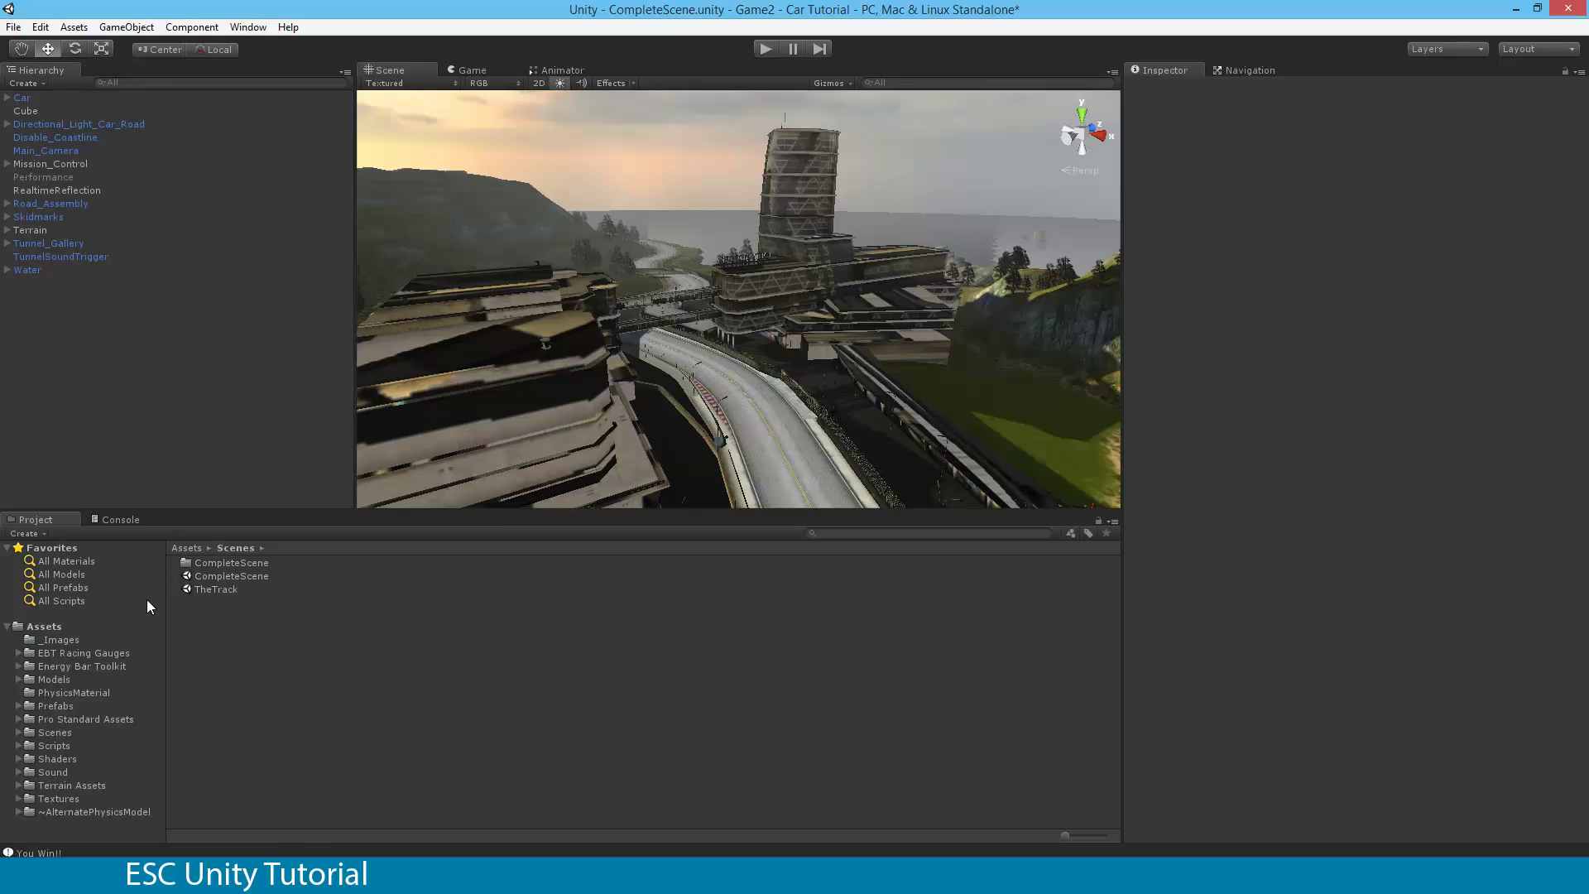
- Browse to Energy Bar Toolkit > Example > Scenes and open PresentationScene
{"action": "left_click", "coordinate": [91, 664]}
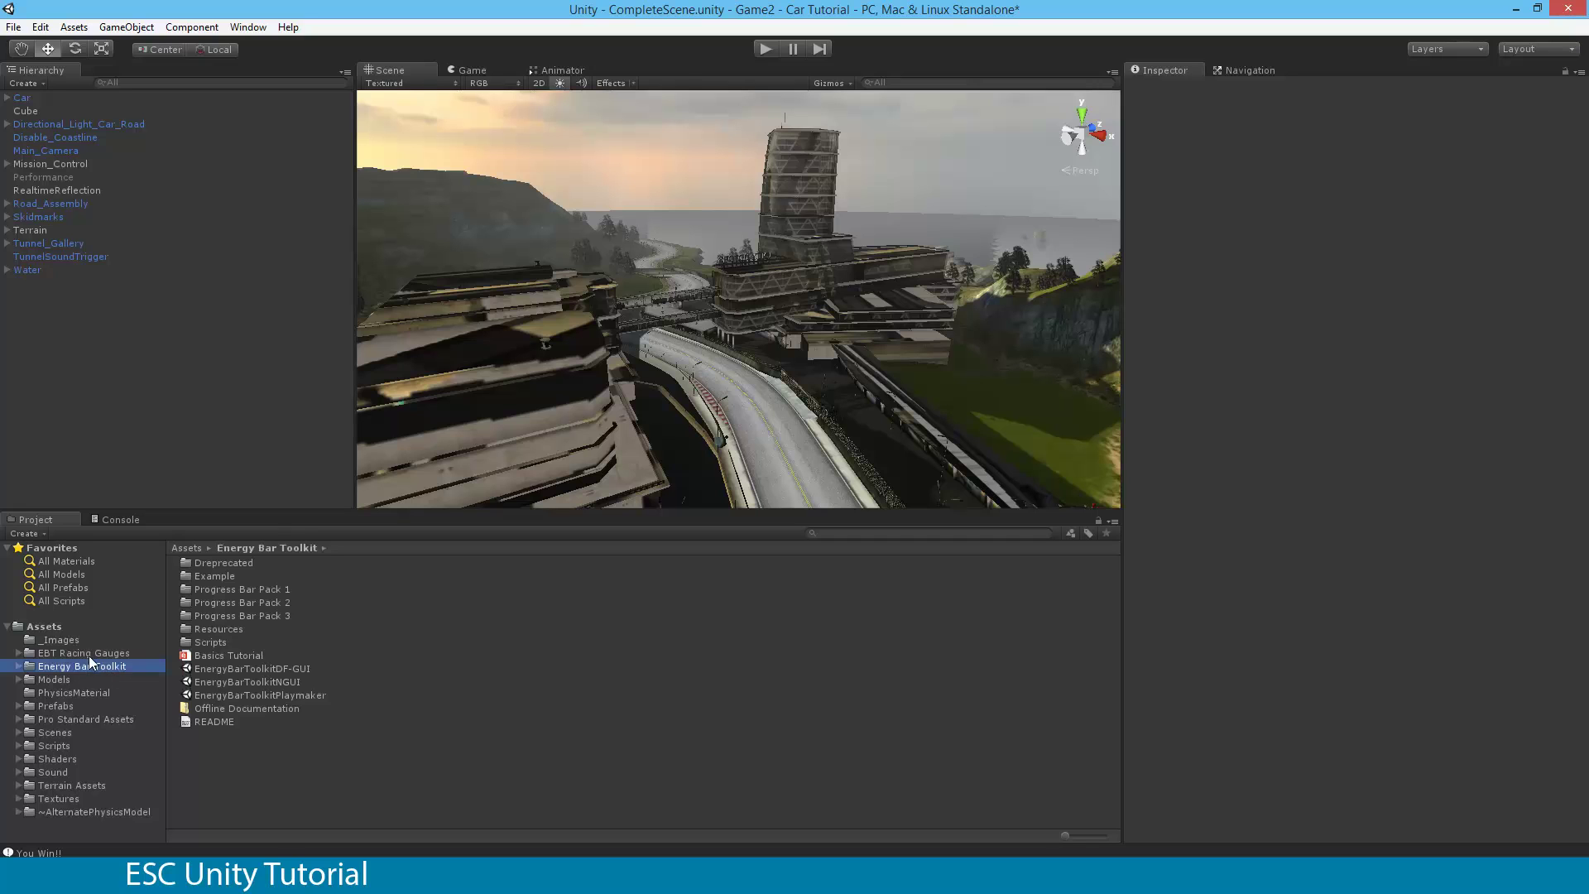
{"action": "left_click", "coordinate": [90, 654]}
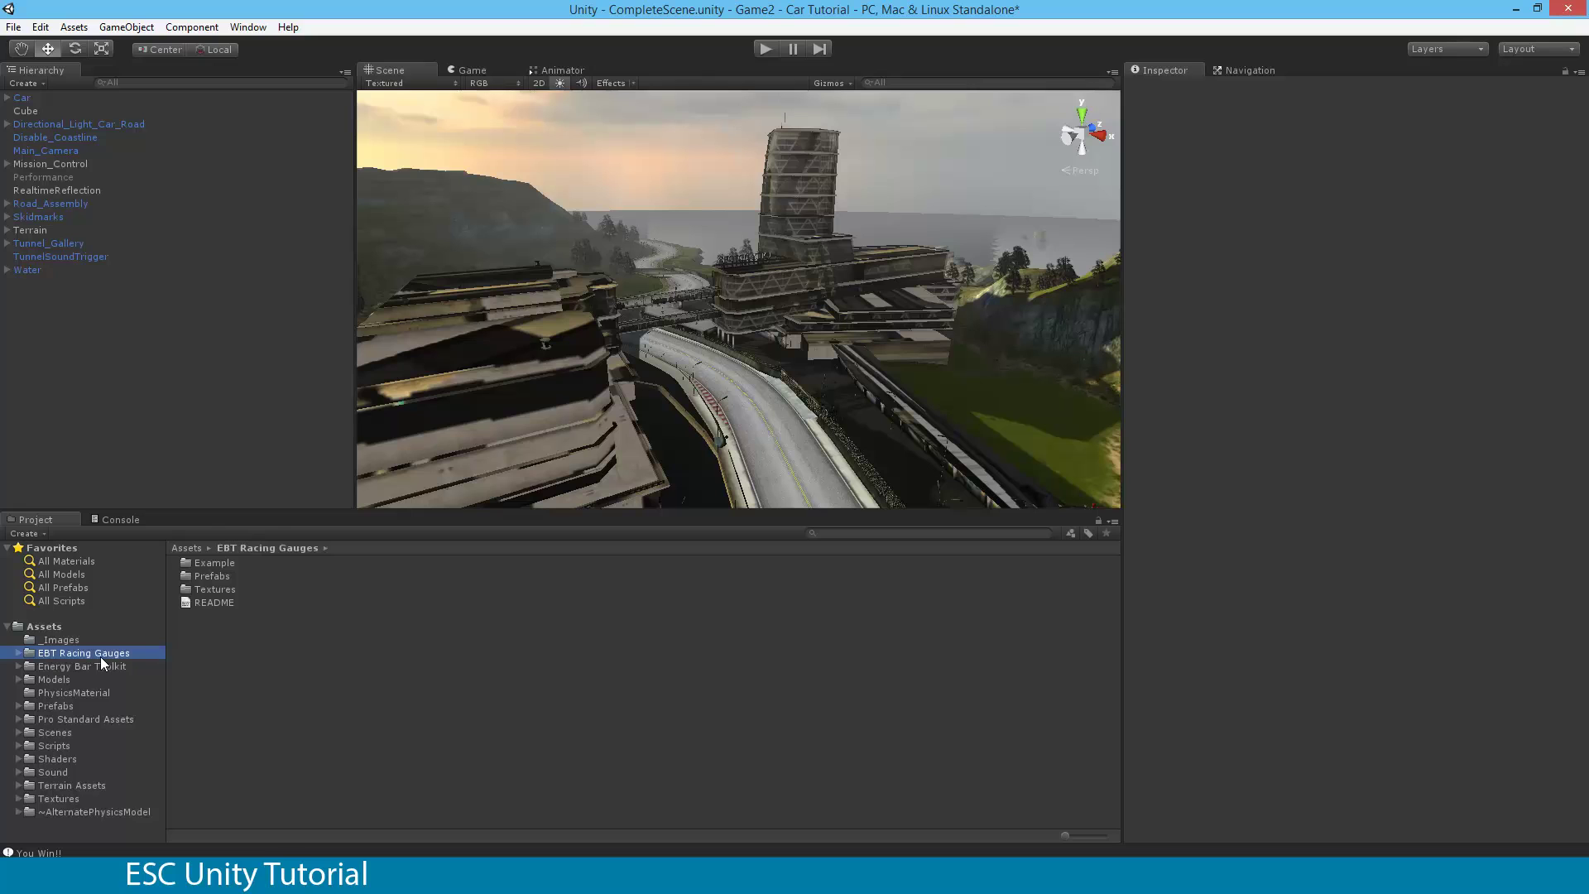
{"action": "left_click", "coordinate": [76, 667]}
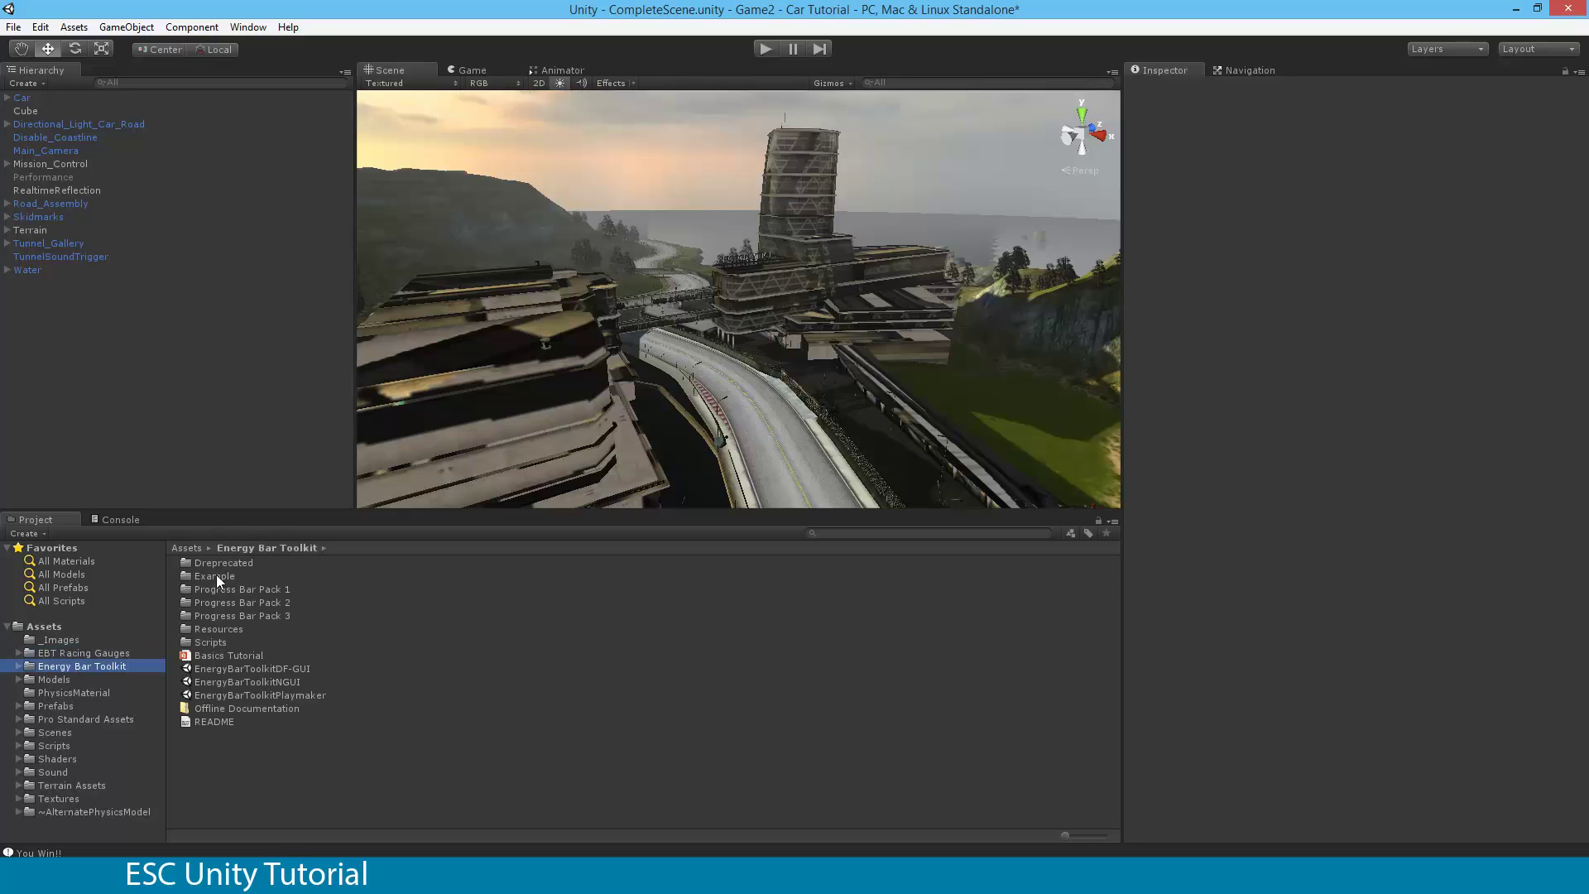
{"action": "double_click", "coordinate": [216, 575]}
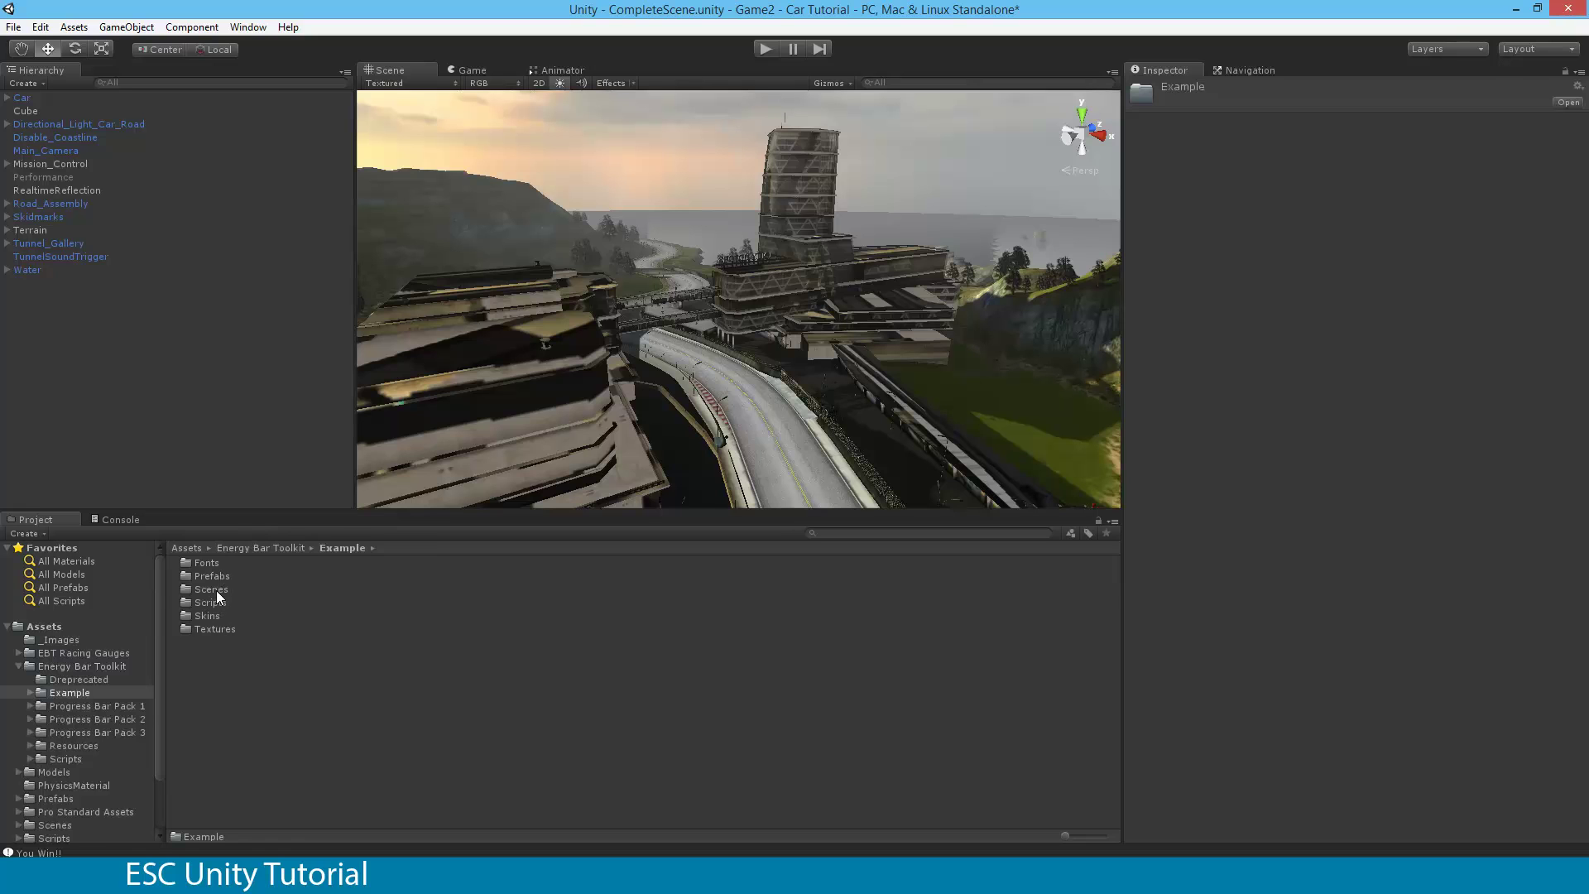
{"action": "double_click", "coordinate": [216, 589]}
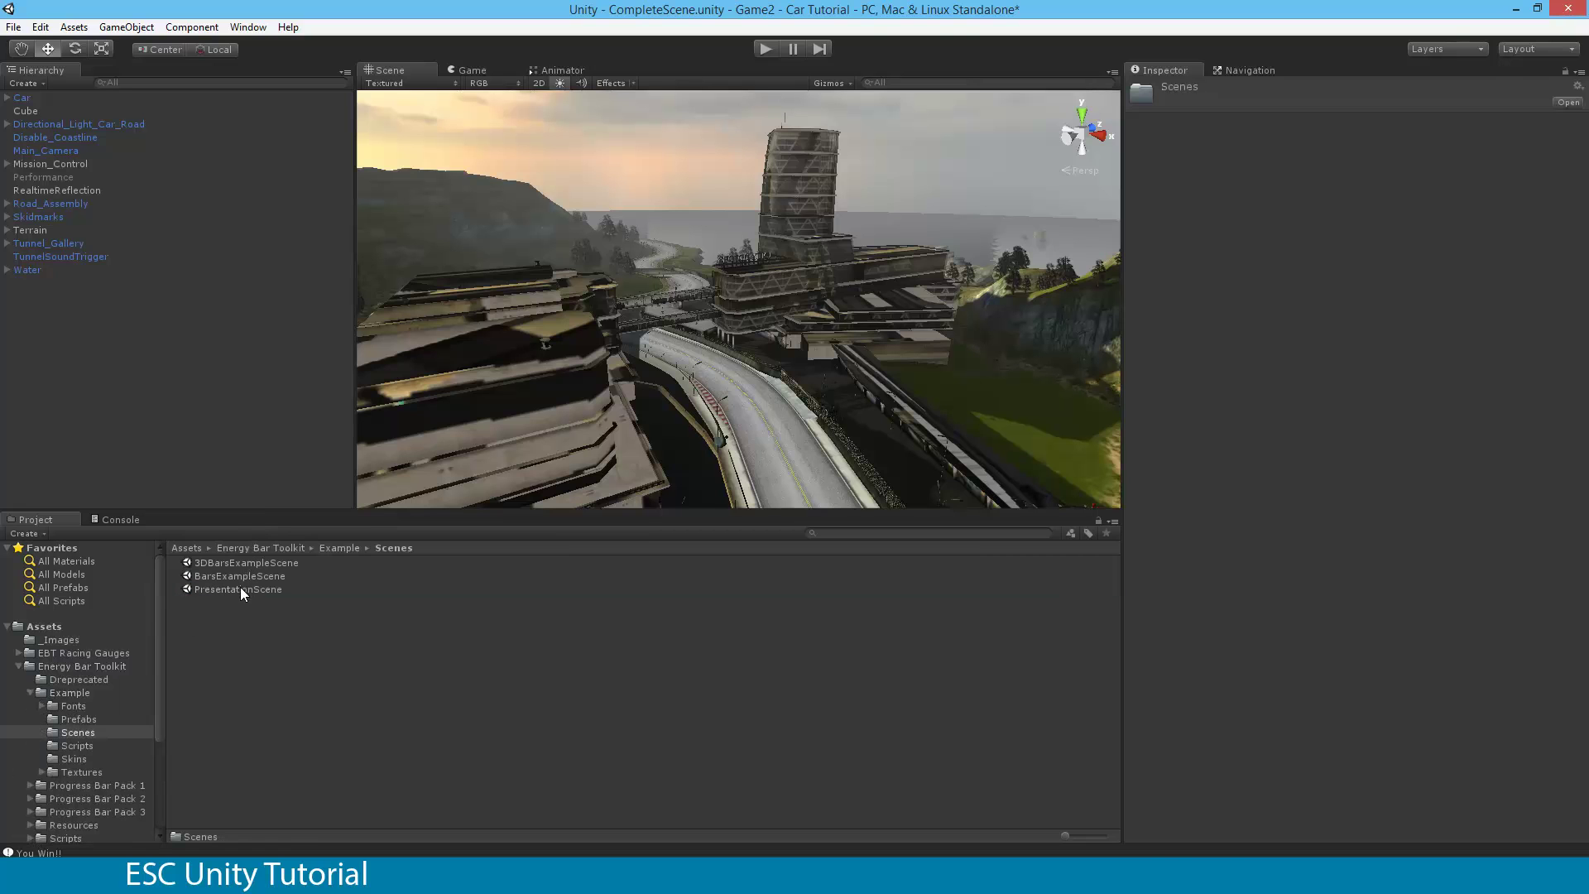
{"action": "double_click", "coordinate": [241, 588]}
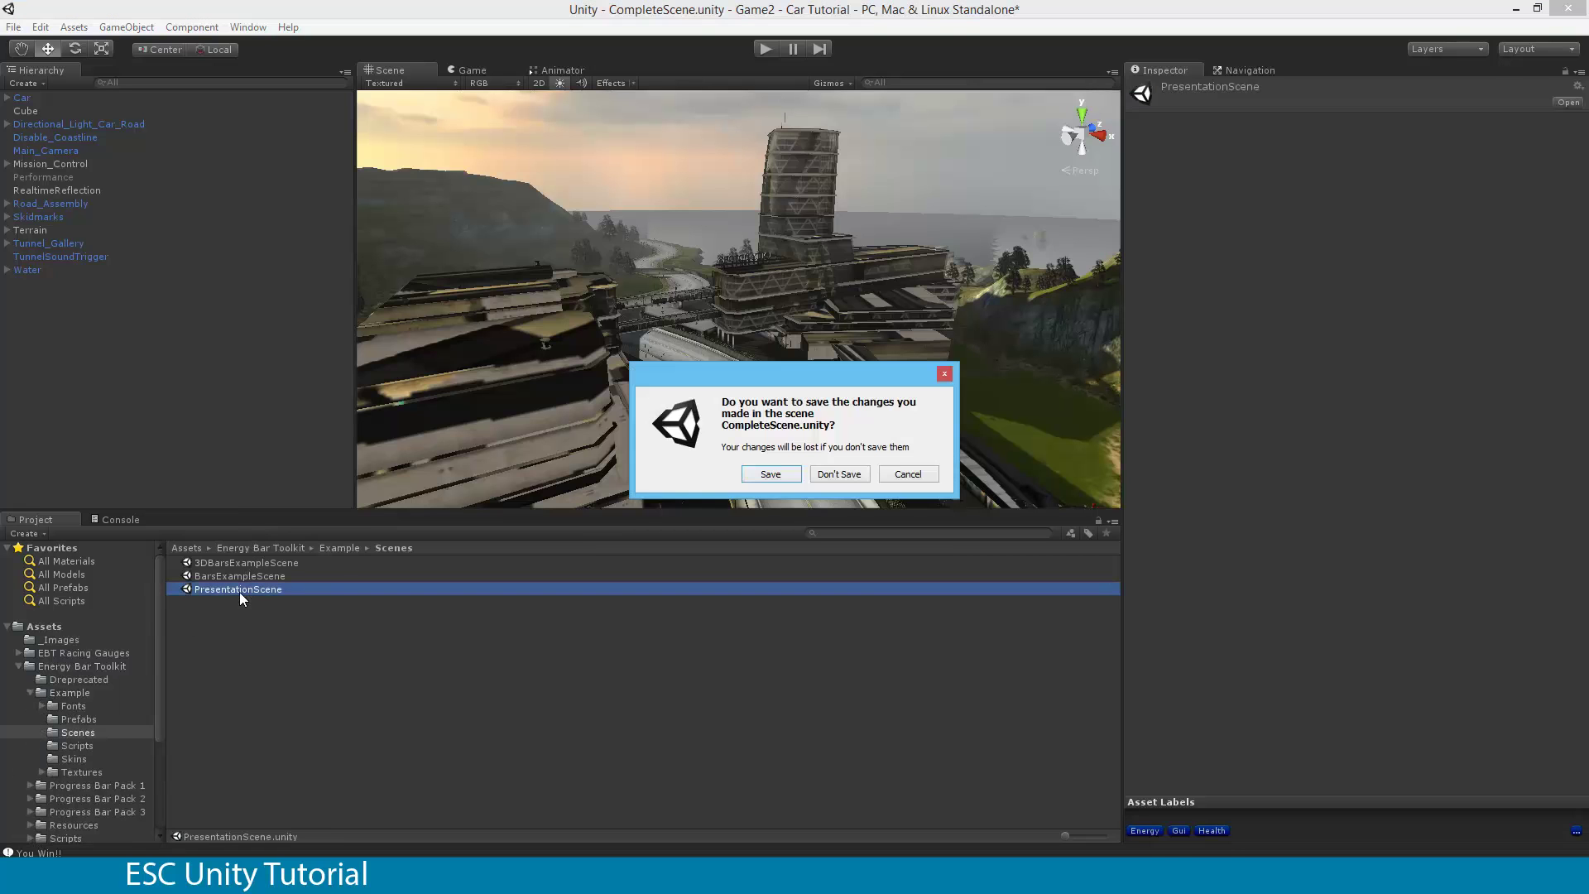
- Save CompleteScene, run PresentationScene, and try the layered bar, hearts and coins slides
{"action": "left_click", "coordinate": [770, 476]}
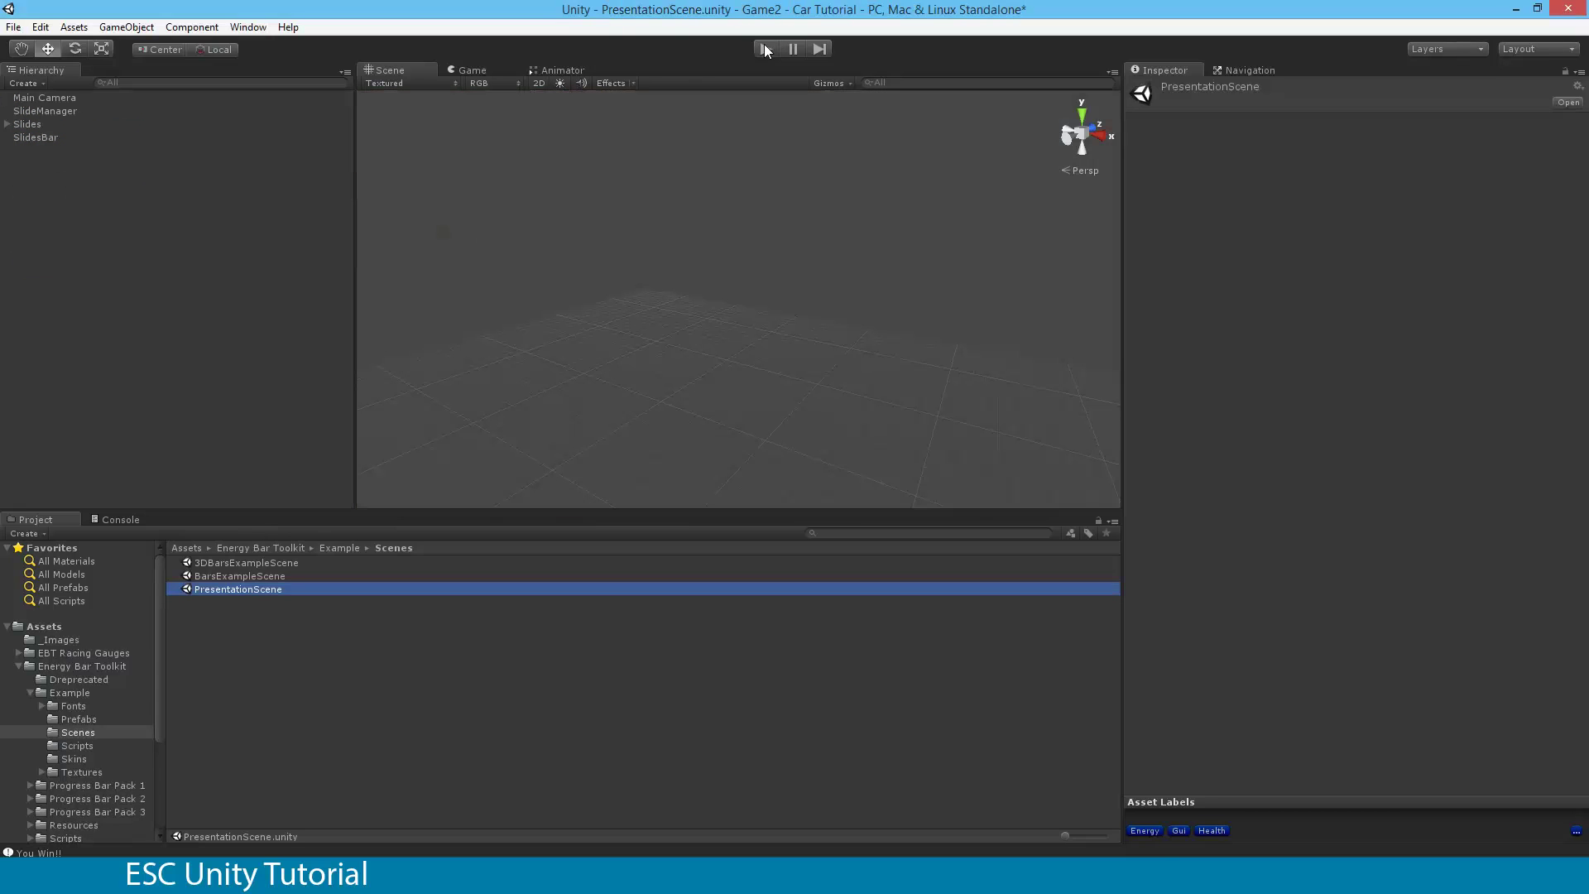
{"action": "left_click", "coordinate": [764, 50]}
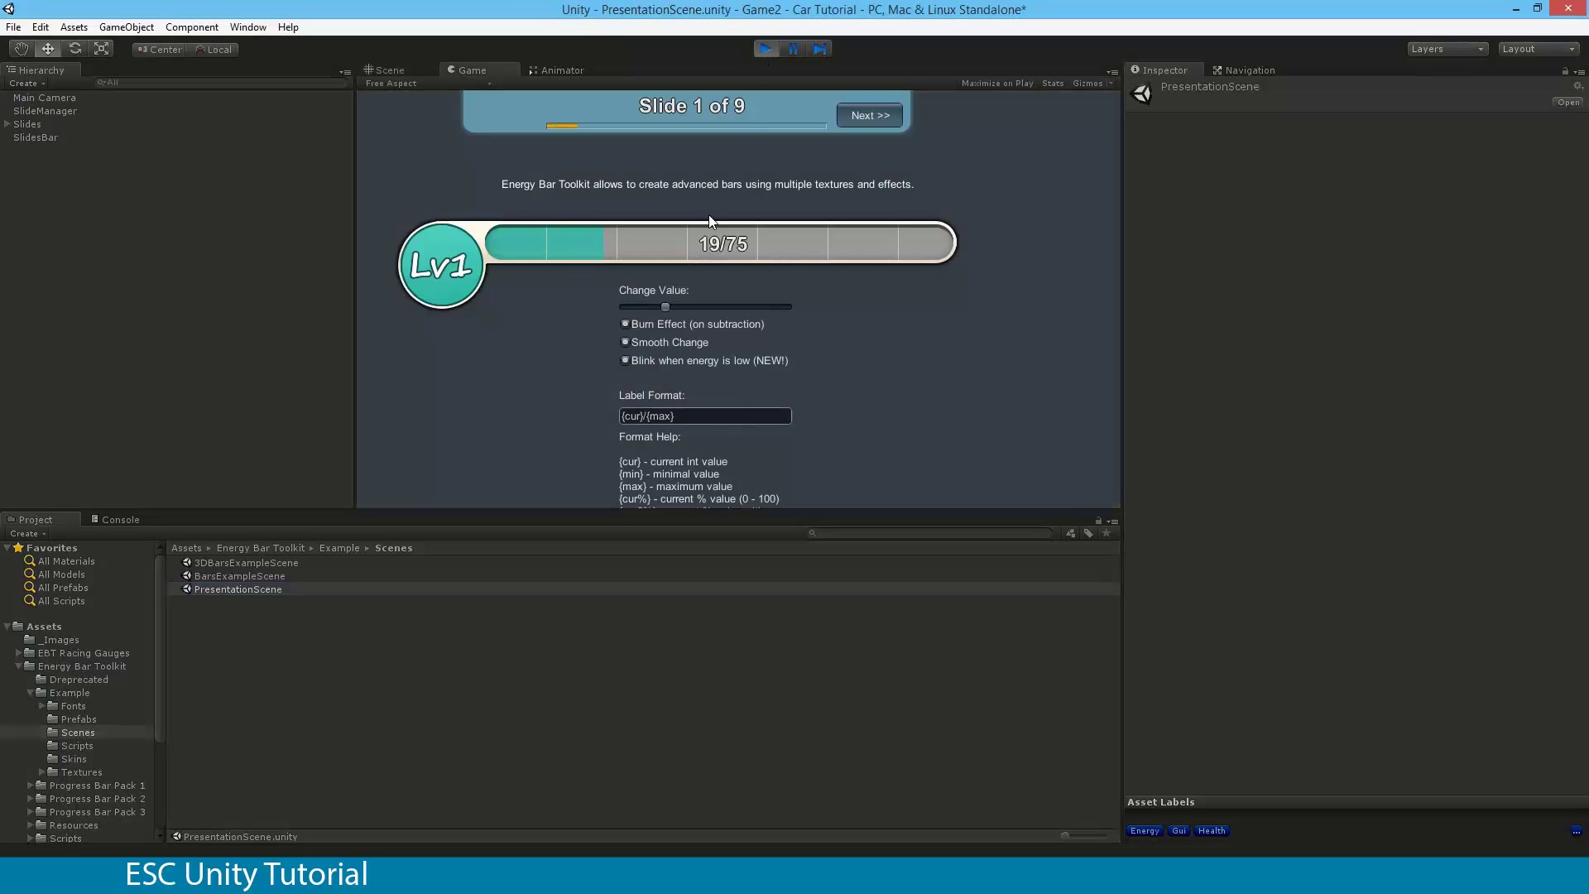
{"action": "left_click", "coordinate": [877, 114]}
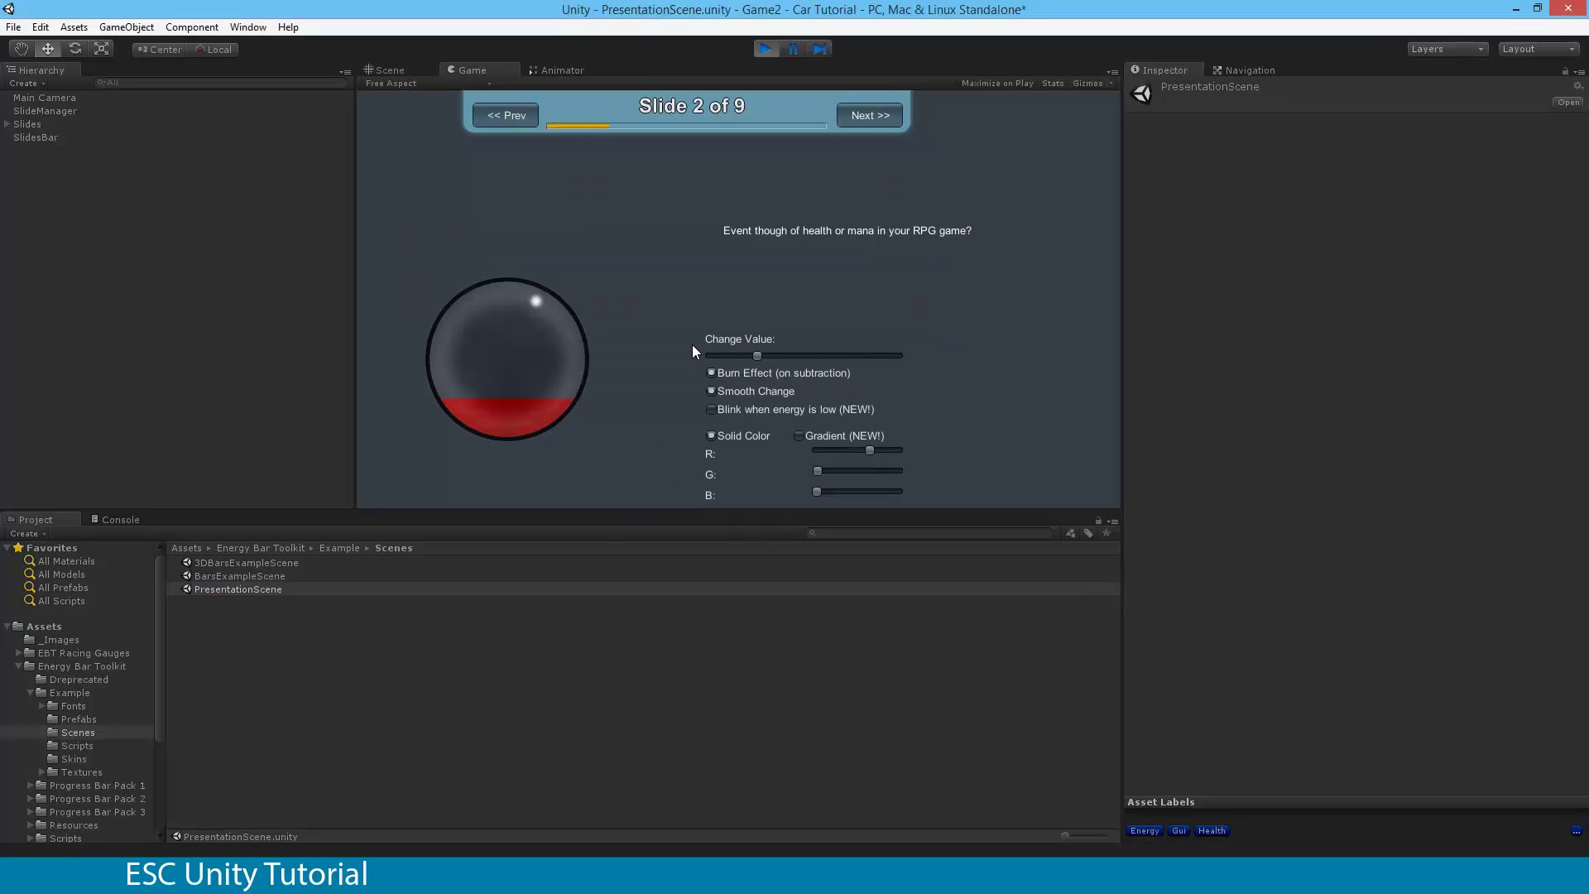
{"action": "left_click", "coordinate": [872, 113]}
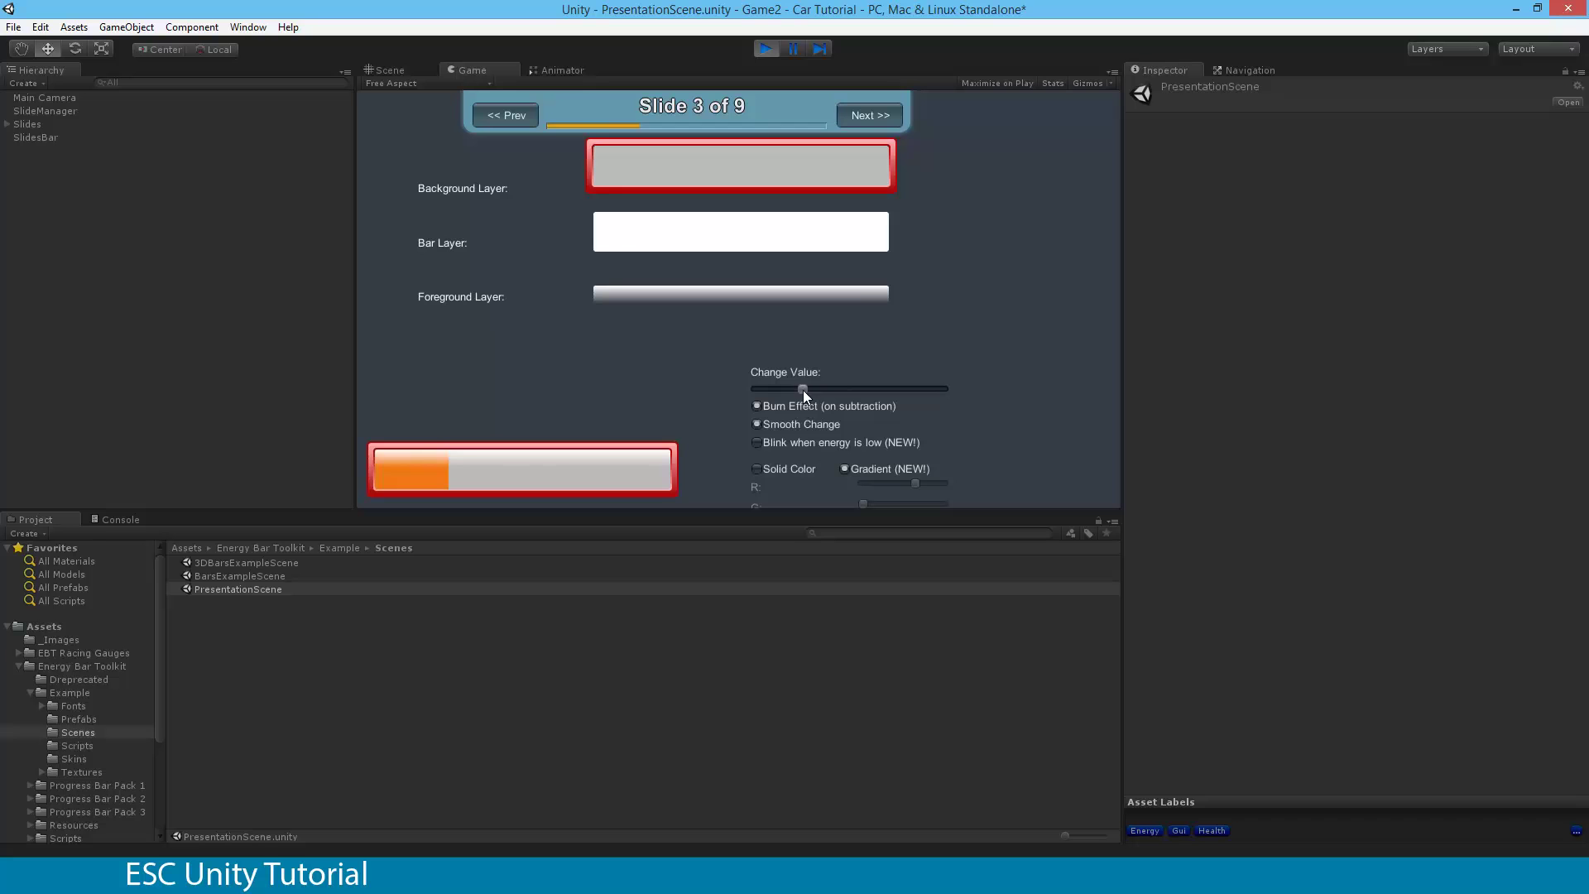
{"action": "left_click_drag", "start_coordinate": [803, 389], "coordinate": [911, 387]}
{"action": "left_click", "coordinate": [862, 116]}
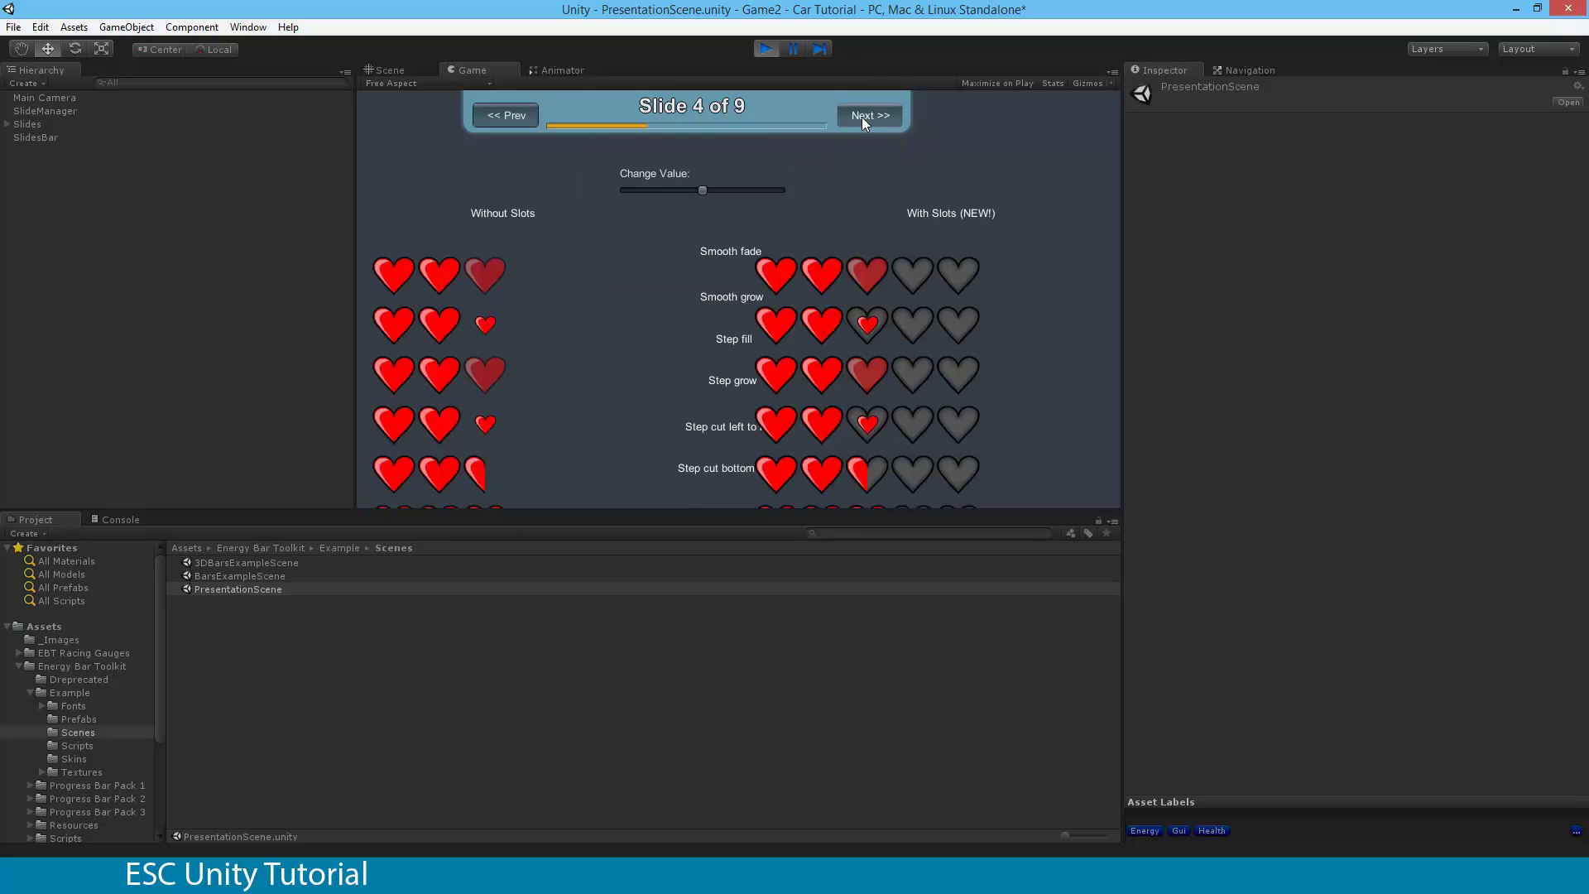
{"action": "mouse_move", "coordinate": [702, 189]}
{"action": "left_mouse_down"}
{"action": "mouse_move", "coordinate": [781, 200]}
{"action": "mouse_move", "coordinate": [670, 199]}
{"action": "mouse_move", "coordinate": [703, 197]}
{"action": "left_mouse_up"}
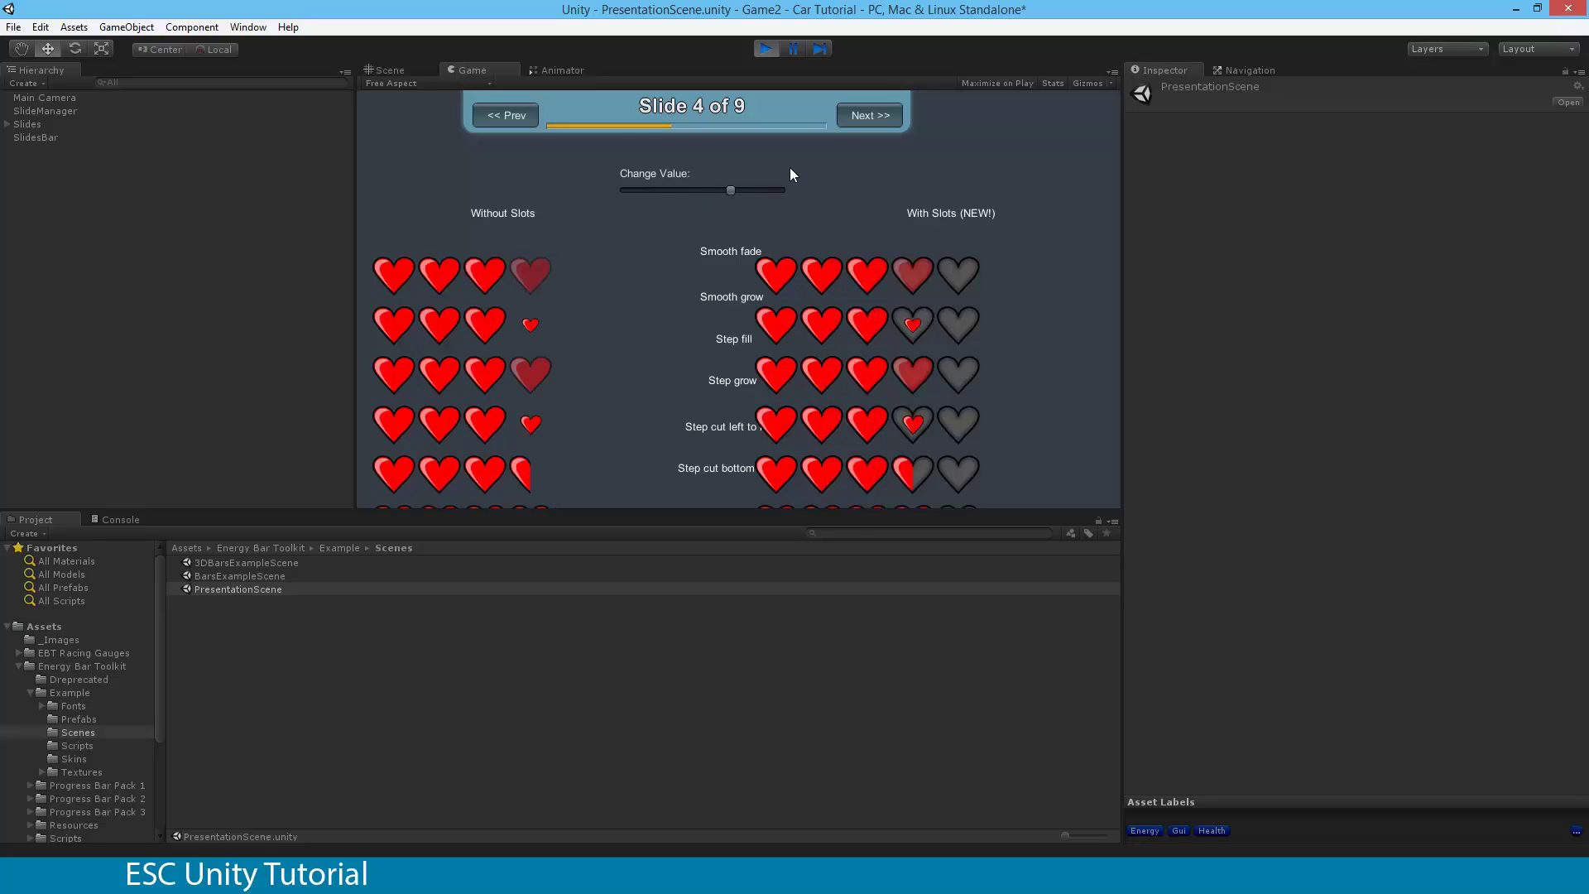
{"action": "left_click", "coordinate": [844, 118]}
{"action": "left_click_drag", "start_coordinate": [840, 370], "coordinate": [762, 365]}
- Go through the sequence, circle bar and Progress Bar Pack slides to slide 9, then stop
{"action": "left_click", "coordinate": [881, 113]}
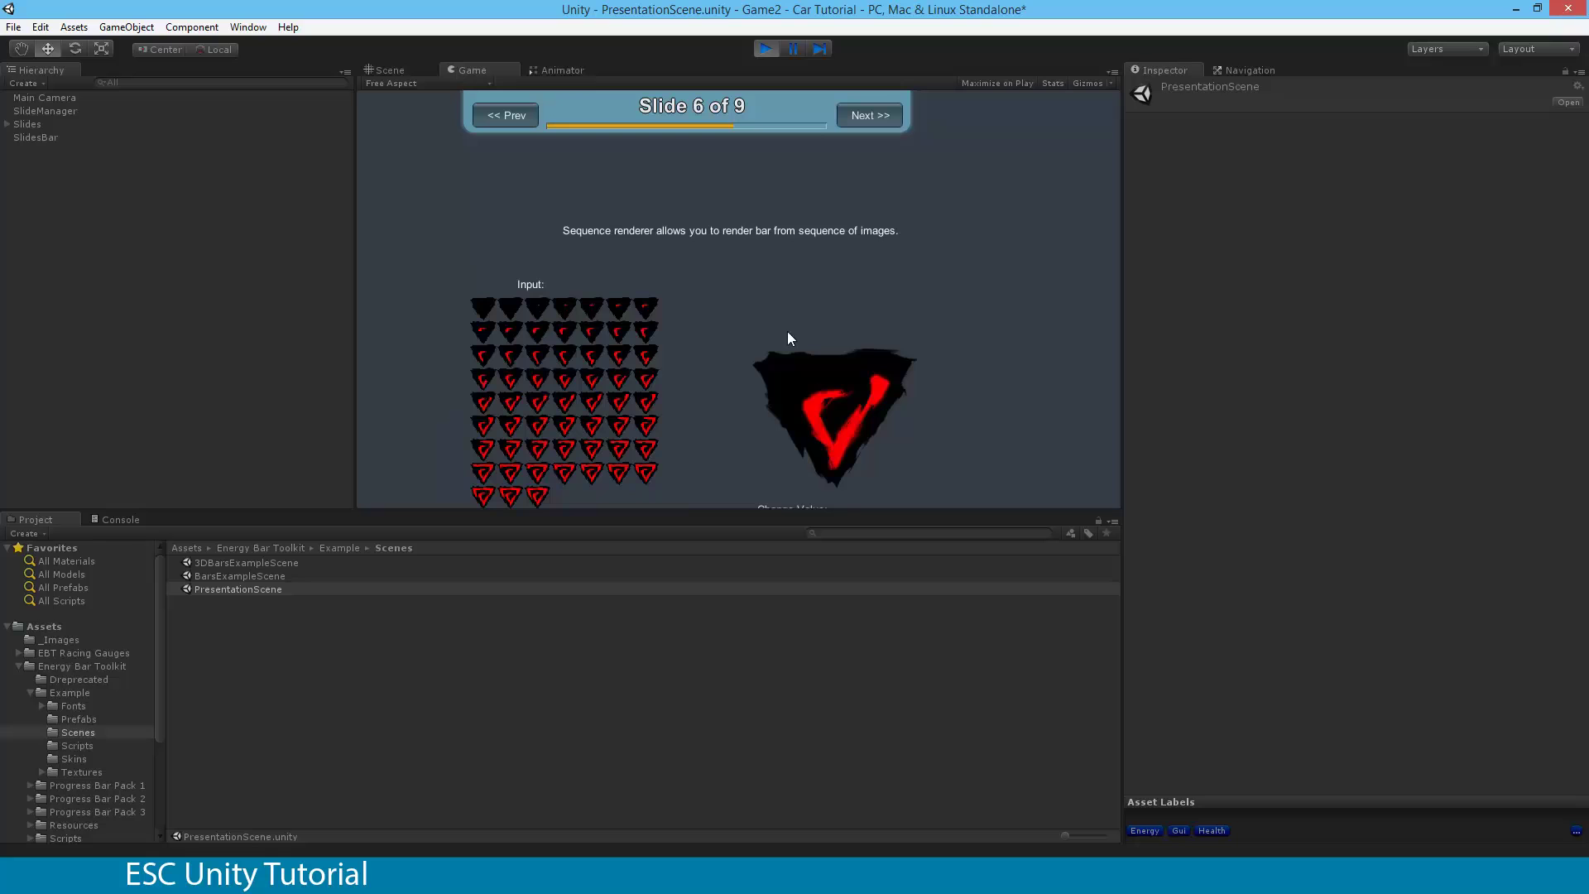
{"action": "left_click", "coordinate": [855, 116]}
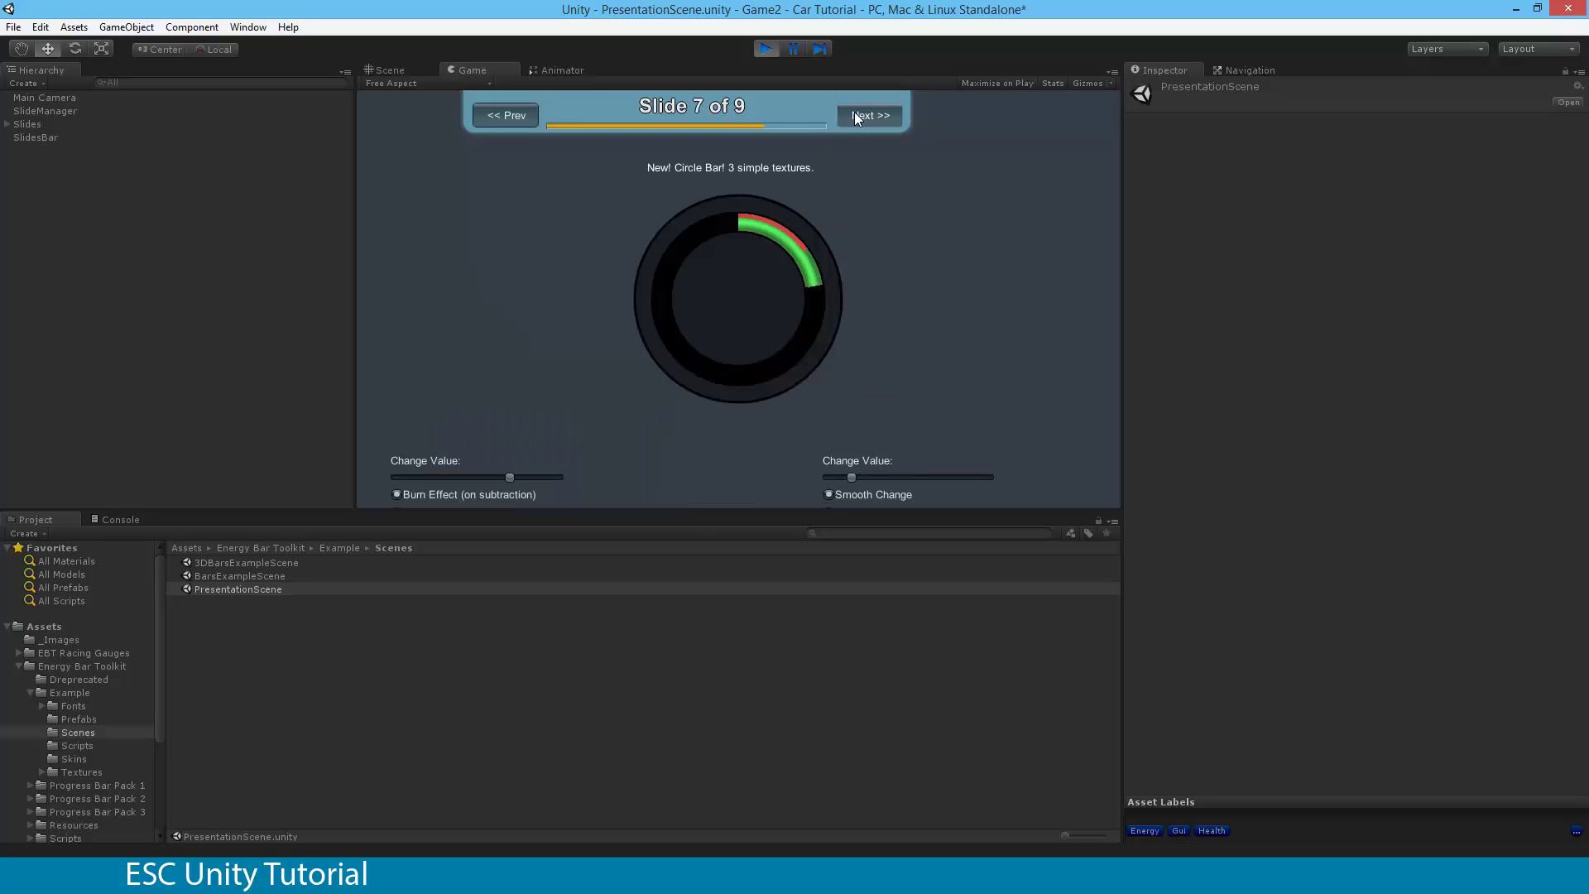
{"action": "left_click_drag", "start_coordinate": [508, 479], "coordinate": [393, 472]}
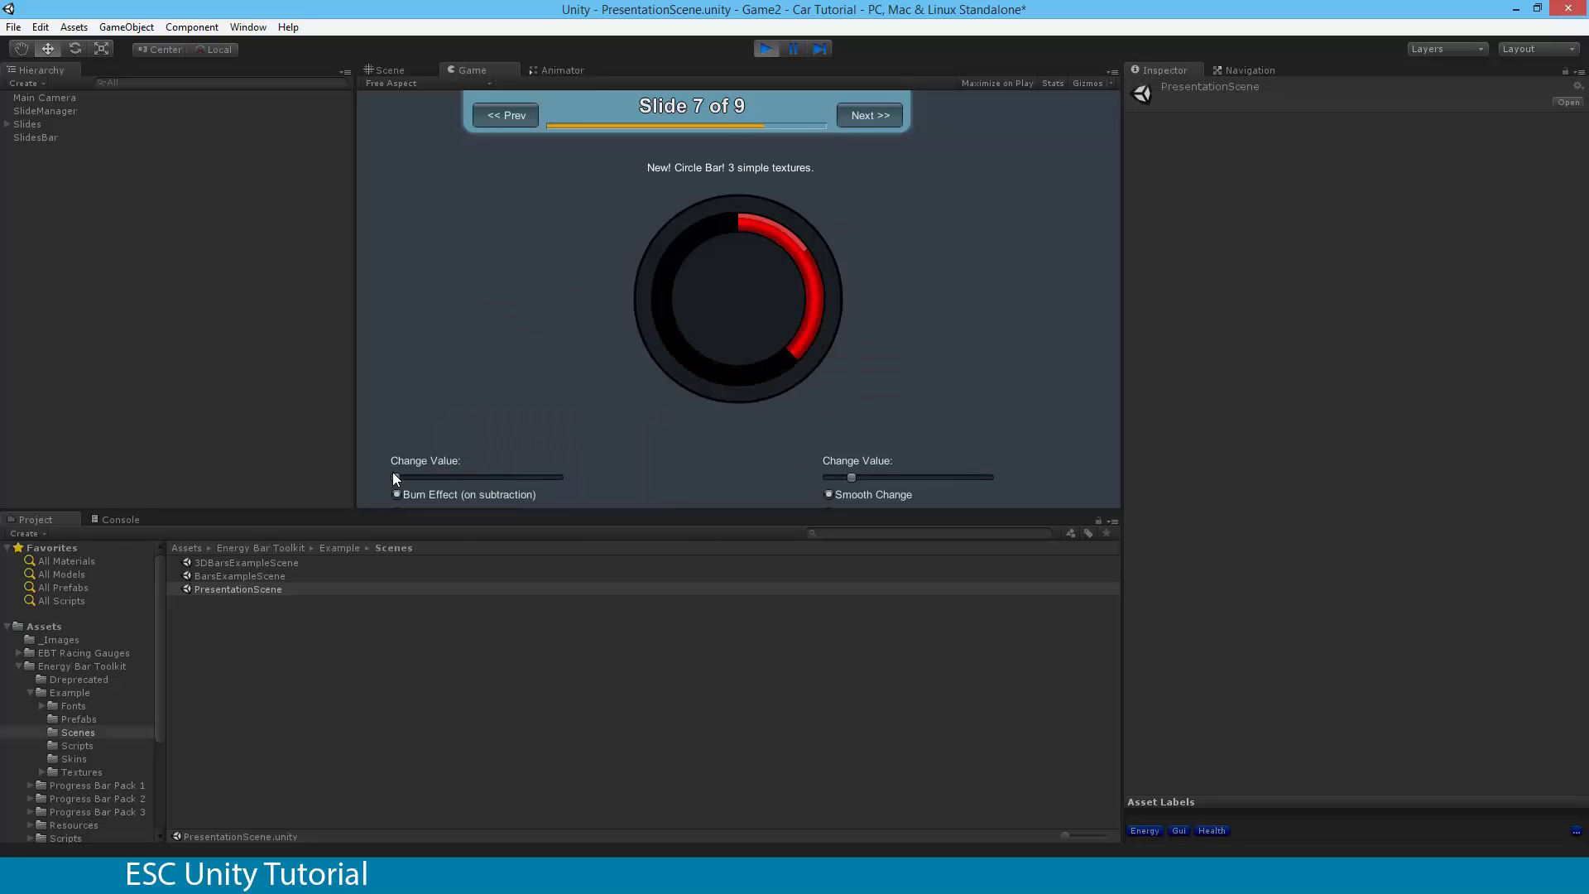
{"action": "left_click_drag", "start_coordinate": [849, 479], "coordinate": [991, 479]}
{"action": "left_click", "coordinate": [866, 121]}
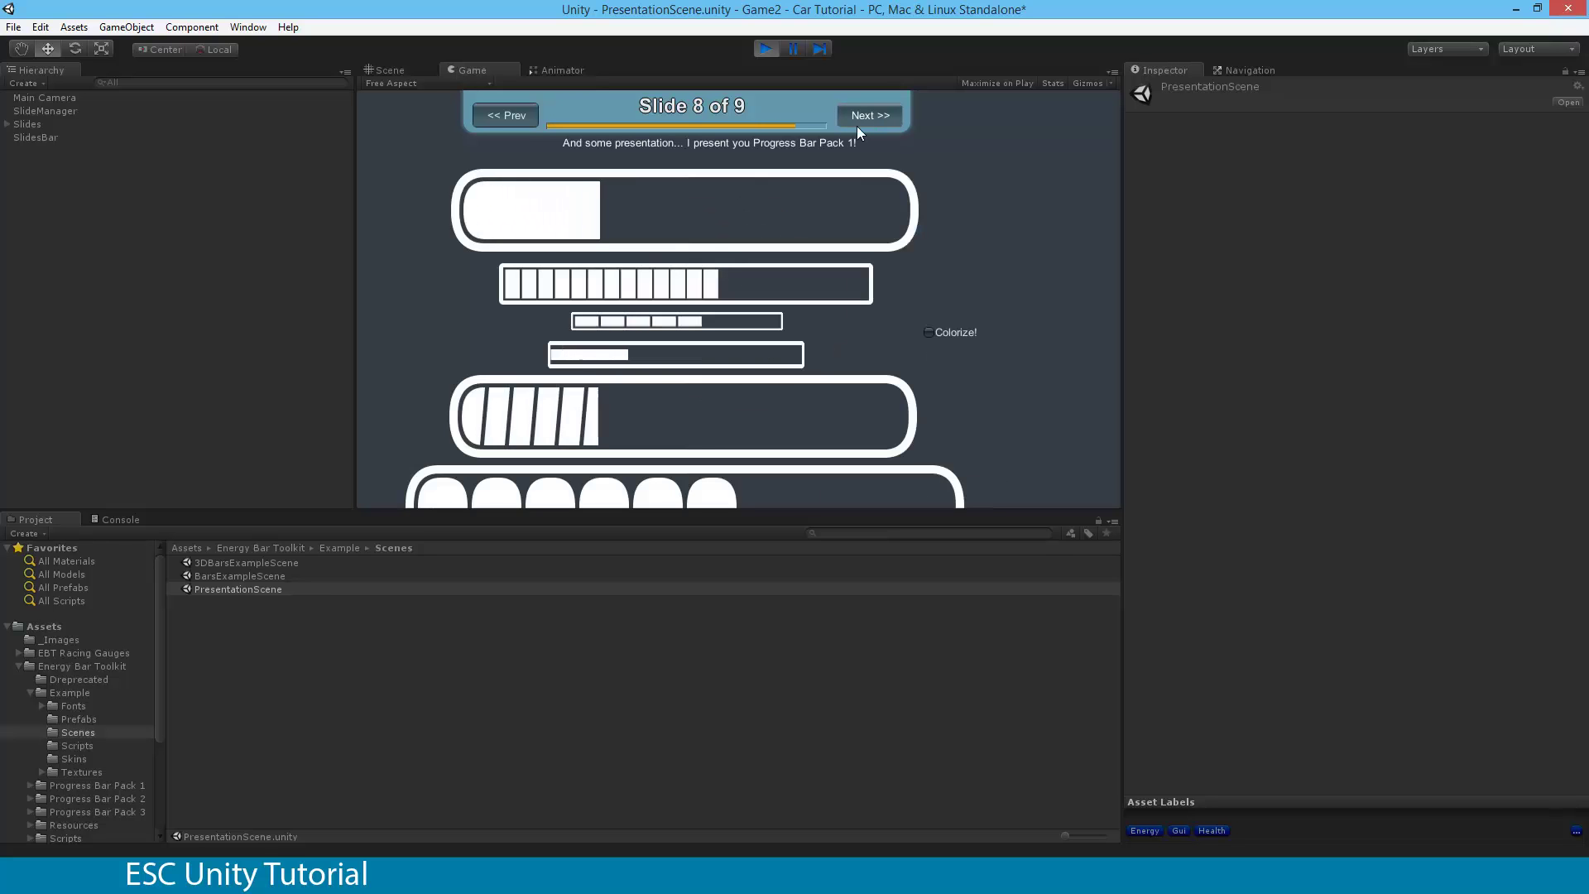
{"action": "left_click", "coordinate": [930, 332]}
{"action": "left_click", "coordinate": [929, 331]}
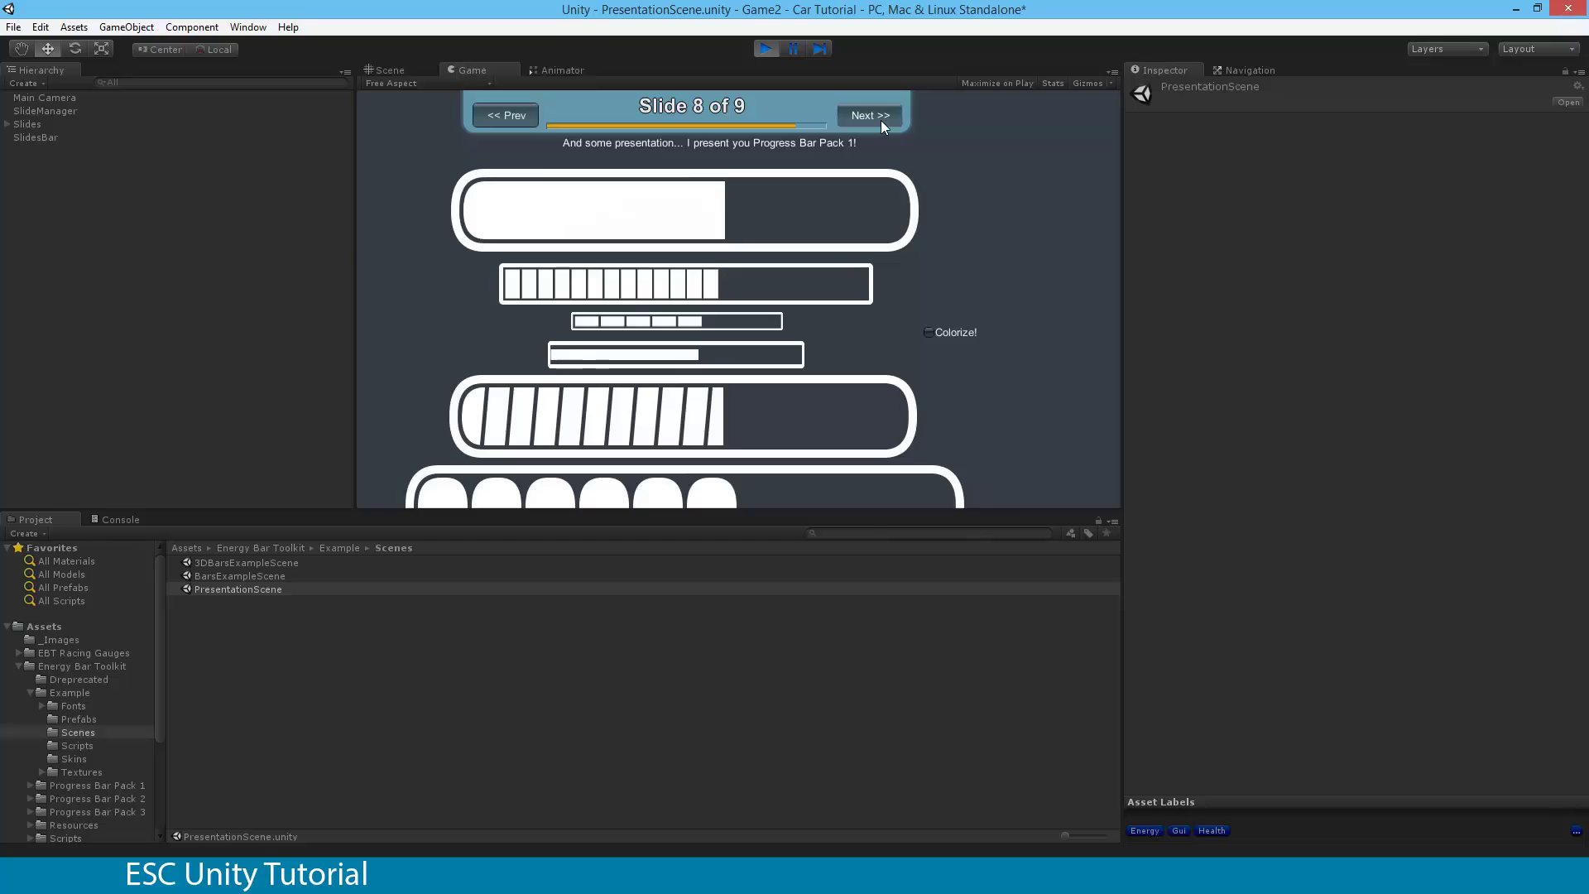
{"action": "left_click", "coordinate": [873, 115]}
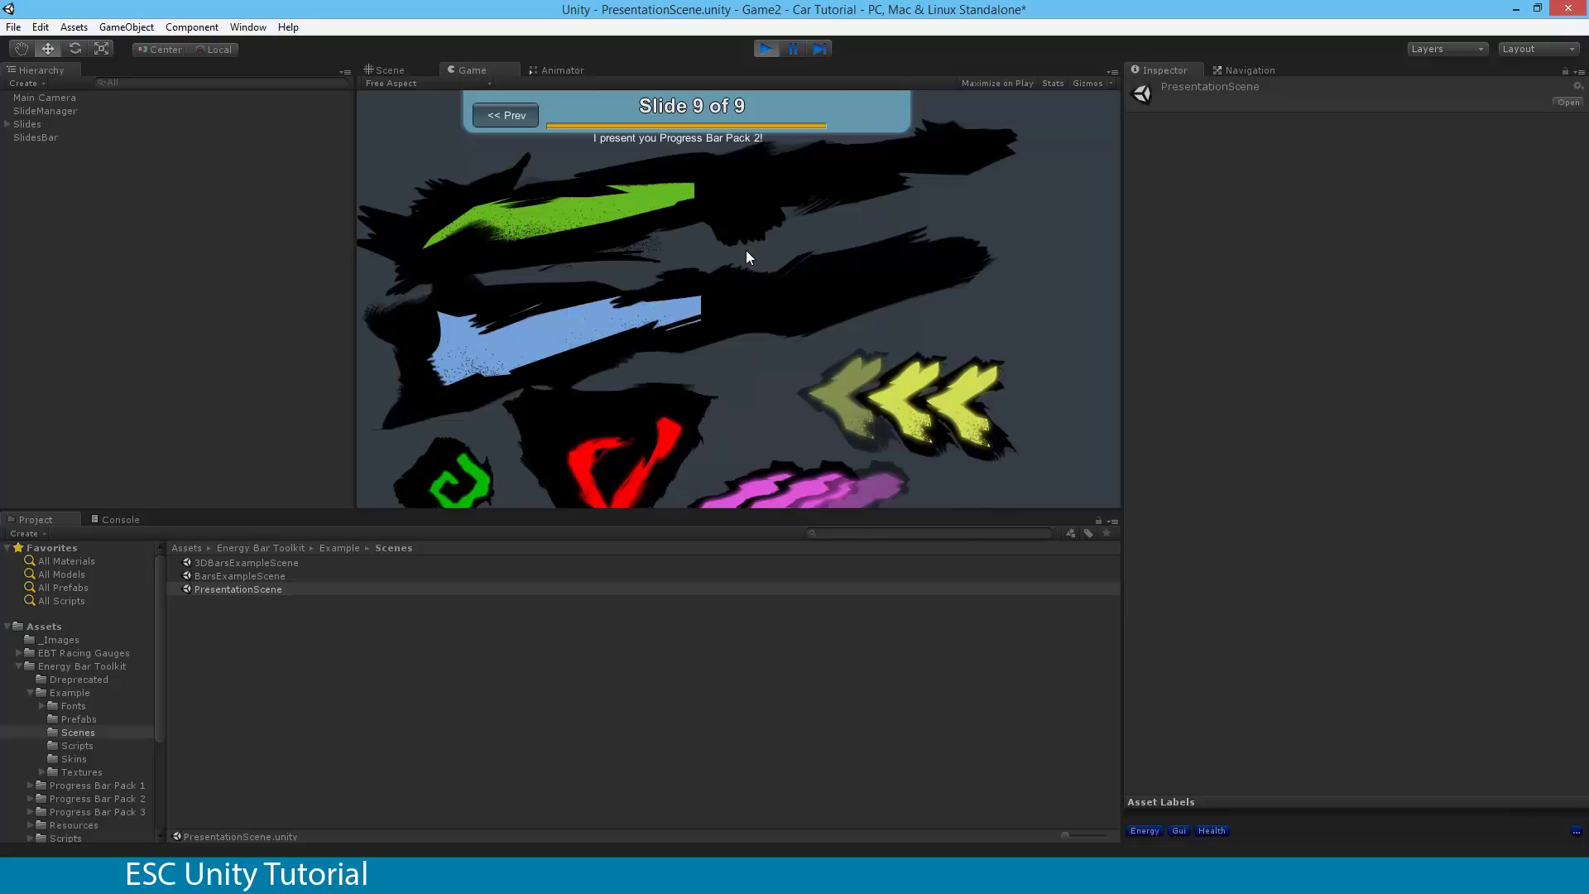
{"action": "left_click", "coordinate": [767, 49]}
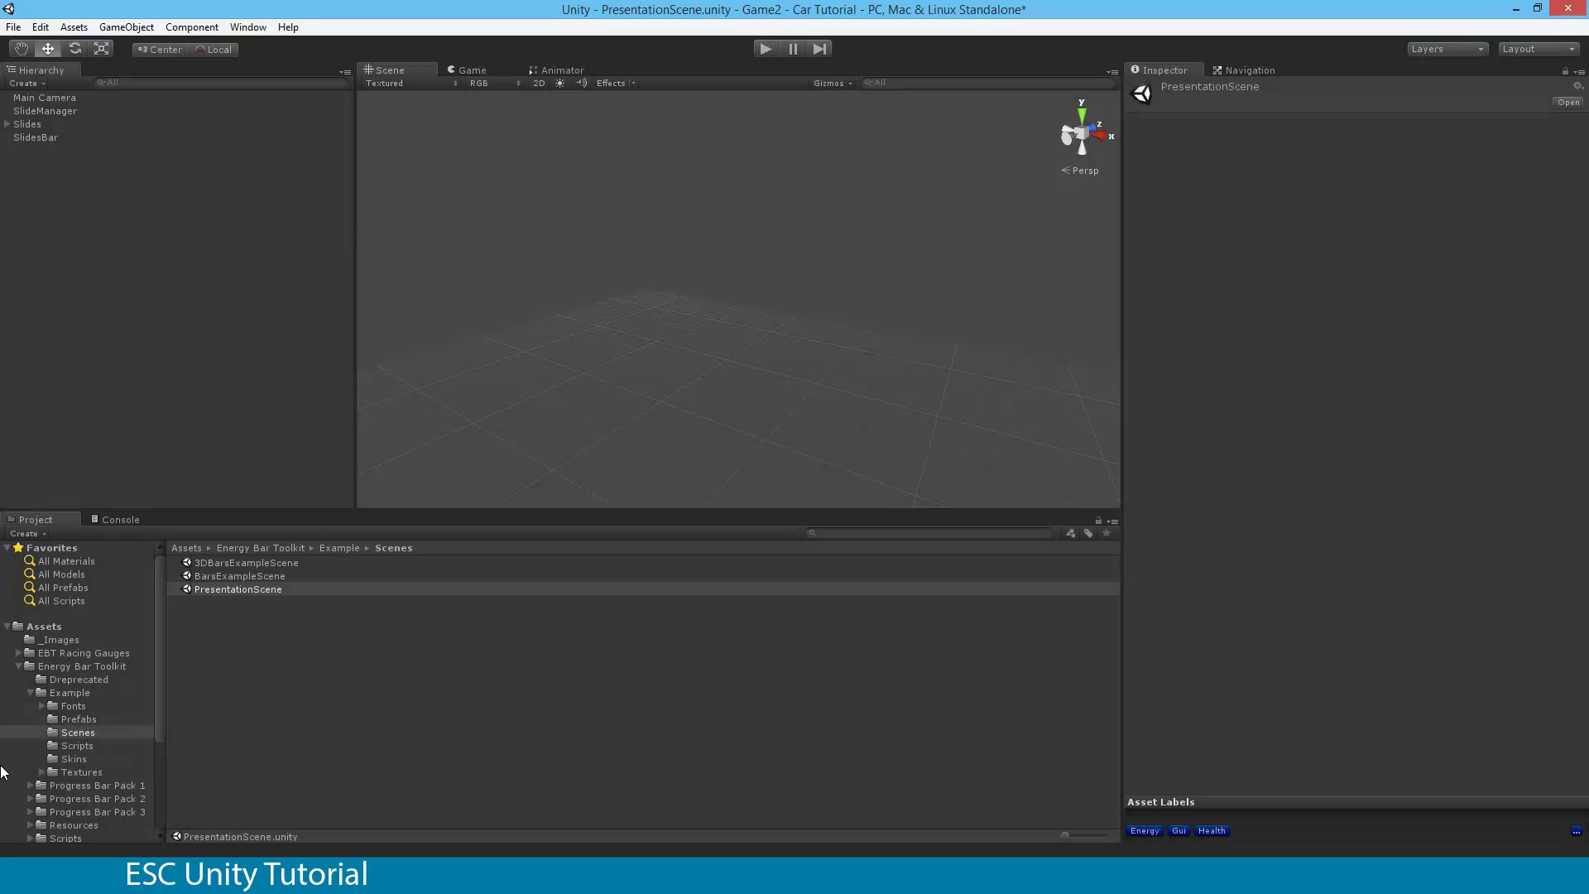
- View the EBT Racing Gauges Prefabs > Theme1Scheme1 folder, then show the Assets Scenes folder
{"action": "left_click", "coordinate": [18, 667]}
{"action": "left_click", "coordinate": [49, 654]}
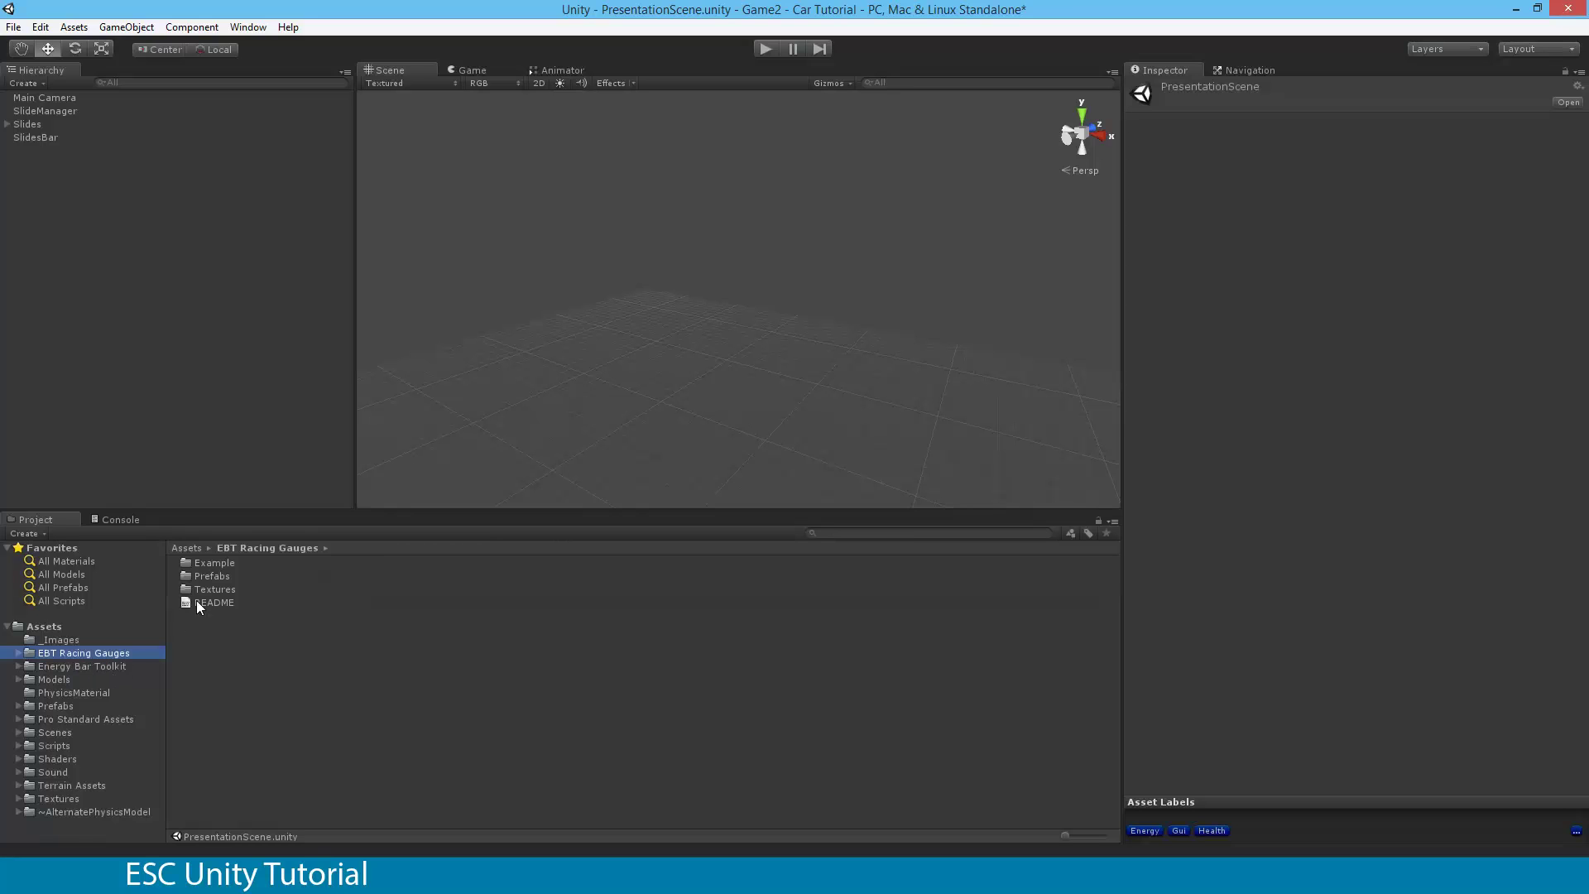
{"action": "double_click", "coordinate": [207, 575]}
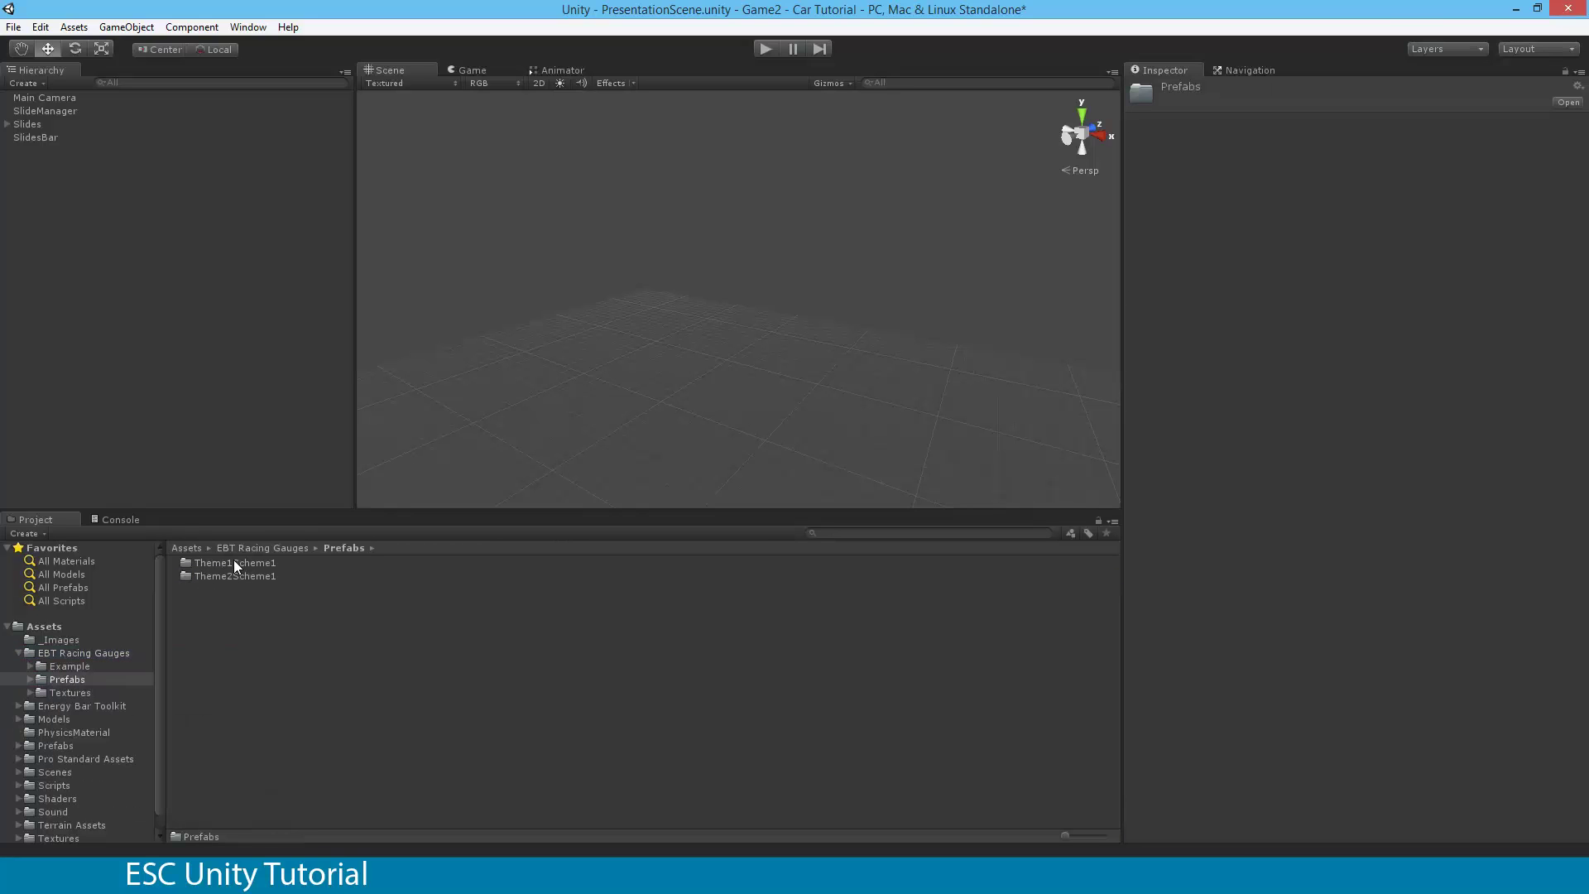
{"action": "double_click", "coordinate": [234, 564]}
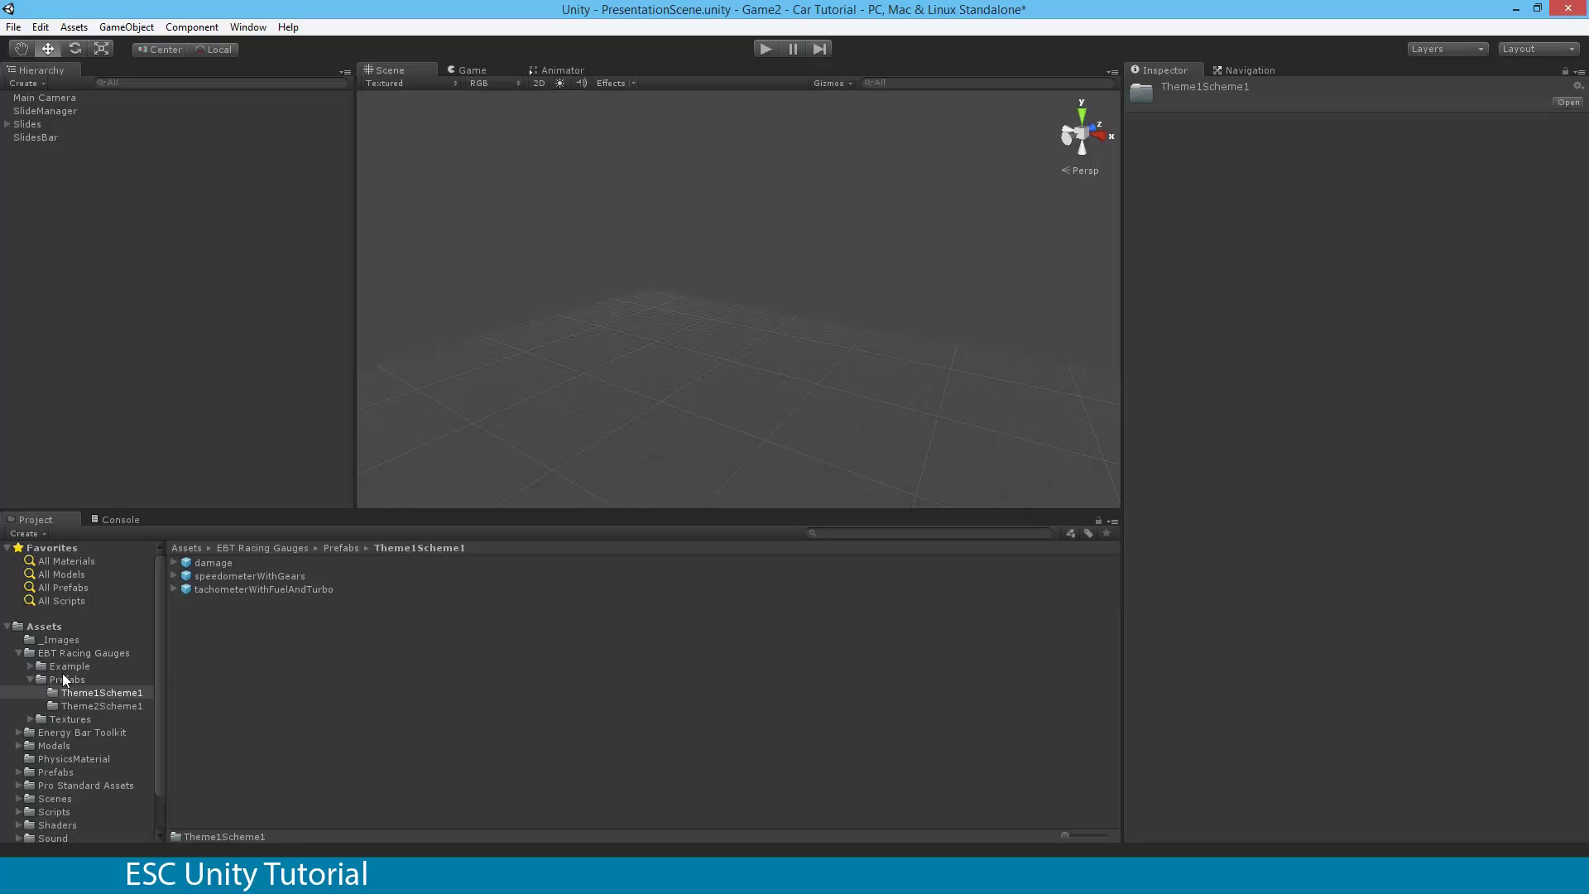
{"action": "left_click_drag", "start_coordinate": [160, 673], "coordinate": [162, 713]}
{"action": "left_click", "coordinate": [55, 758]}
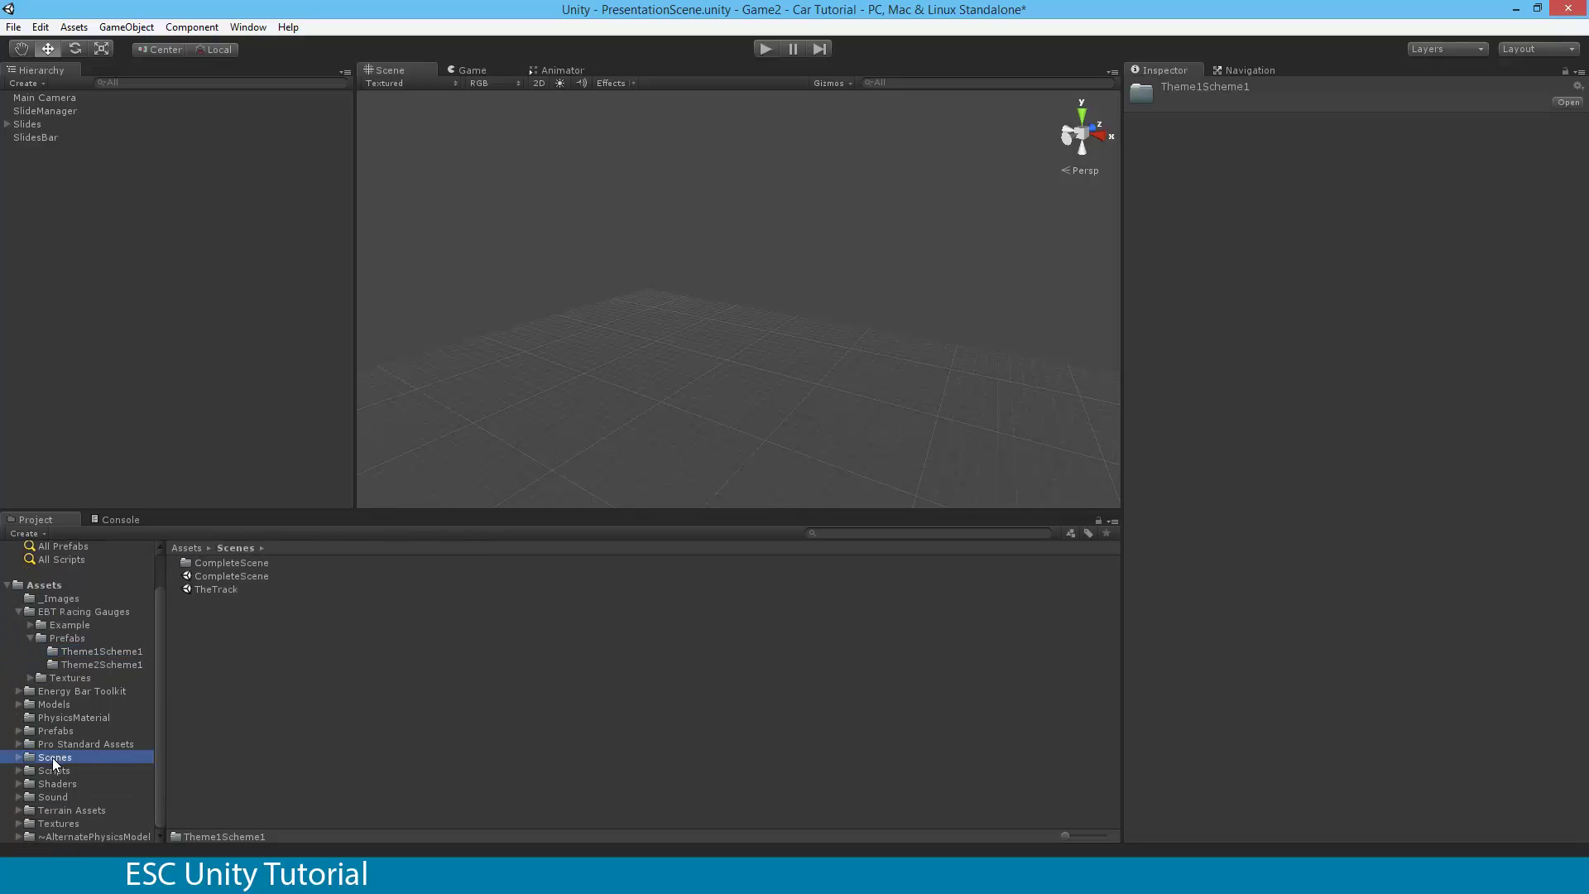
- Open CompleteScene and navigate to EBT Racing Gauges > Prefabs > Theme1Scheme1
{"action": "double_click", "coordinate": [232, 577]}
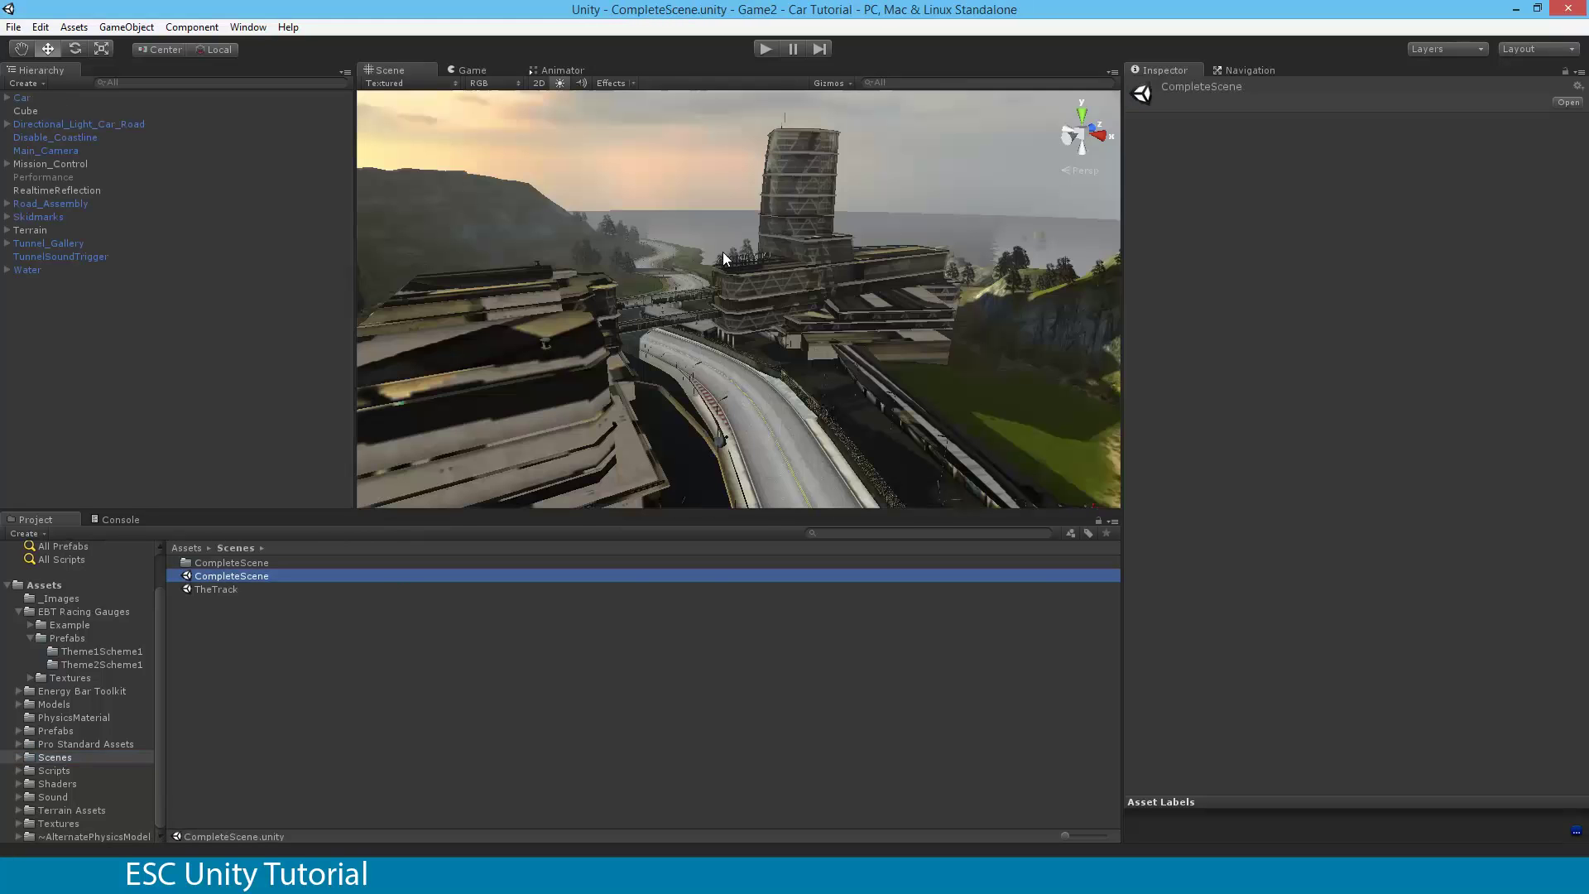
{"action": "left_click_drag", "start_coordinate": [723, 252], "coordinate": [159, 582], "text": "alt"}
{"action": "left_click", "coordinate": [59, 612]}
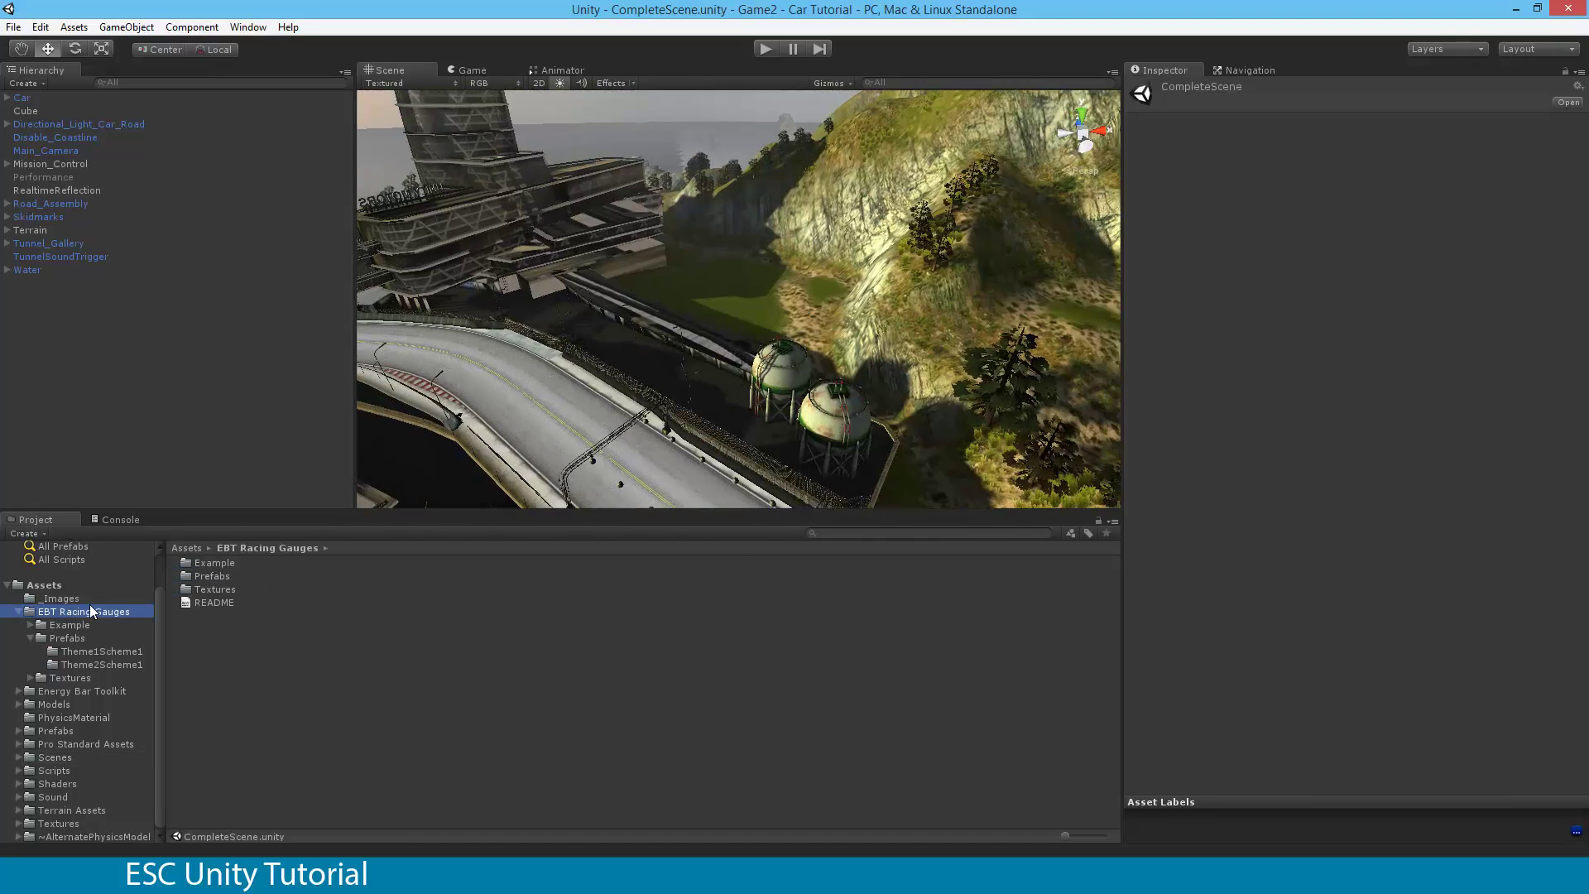
{"action": "double_click", "coordinate": [210, 575]}
{"action": "double_click", "coordinate": [234, 565]}
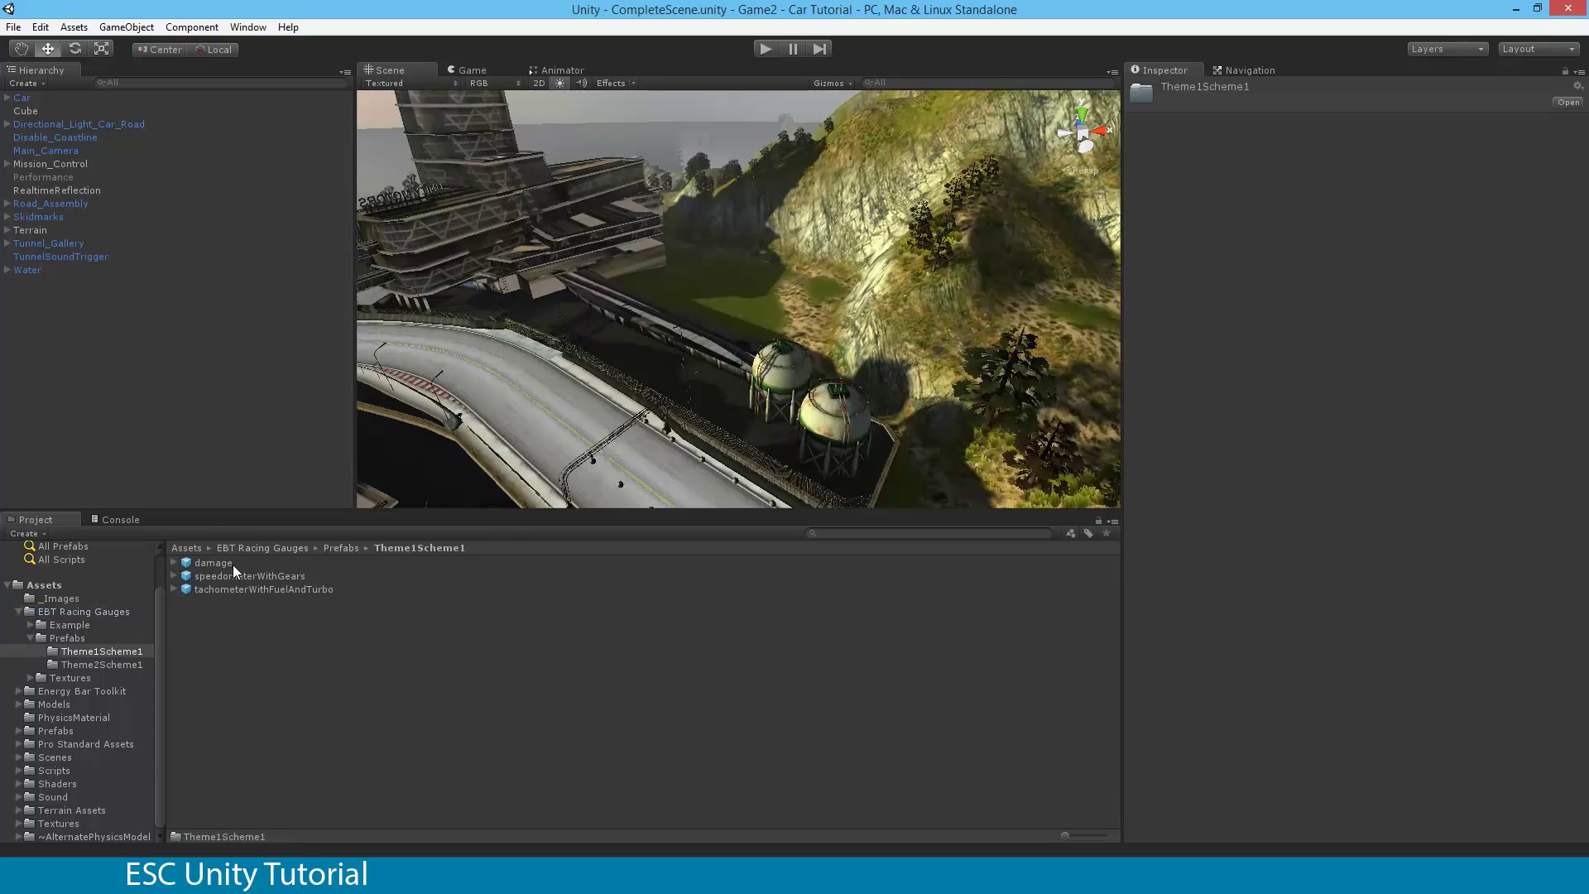
- Inspect the speedometerWithGears, tachometerWithFuelAndTurbo and damage prefabs, ending on speedometerWithGears
{"action": "left_click", "coordinate": [212, 578]}
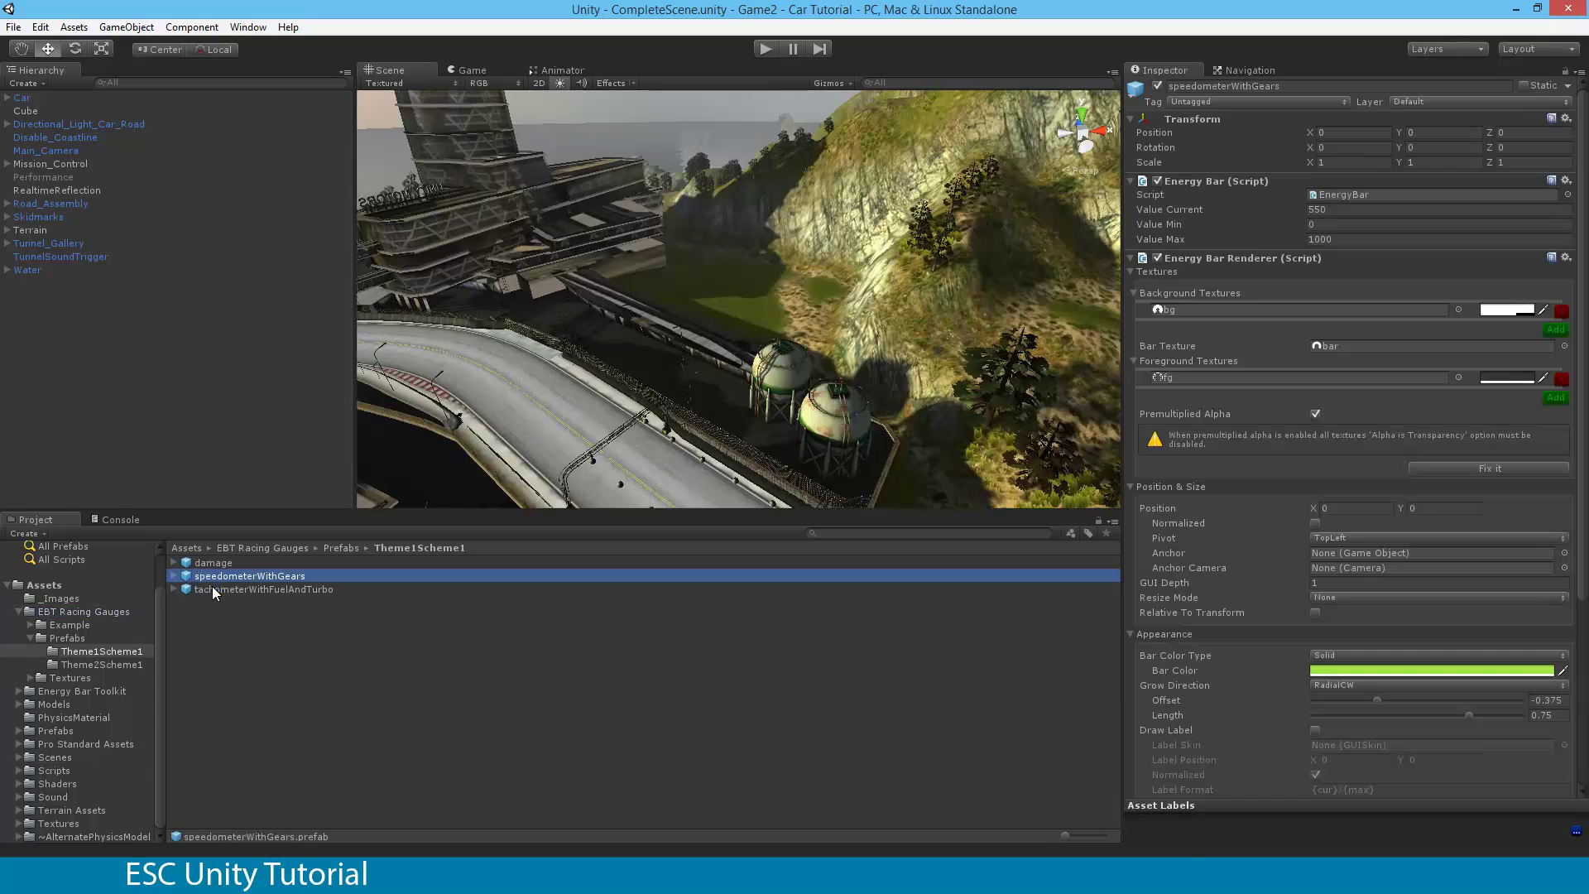
{"action": "left_click", "coordinate": [212, 590]}
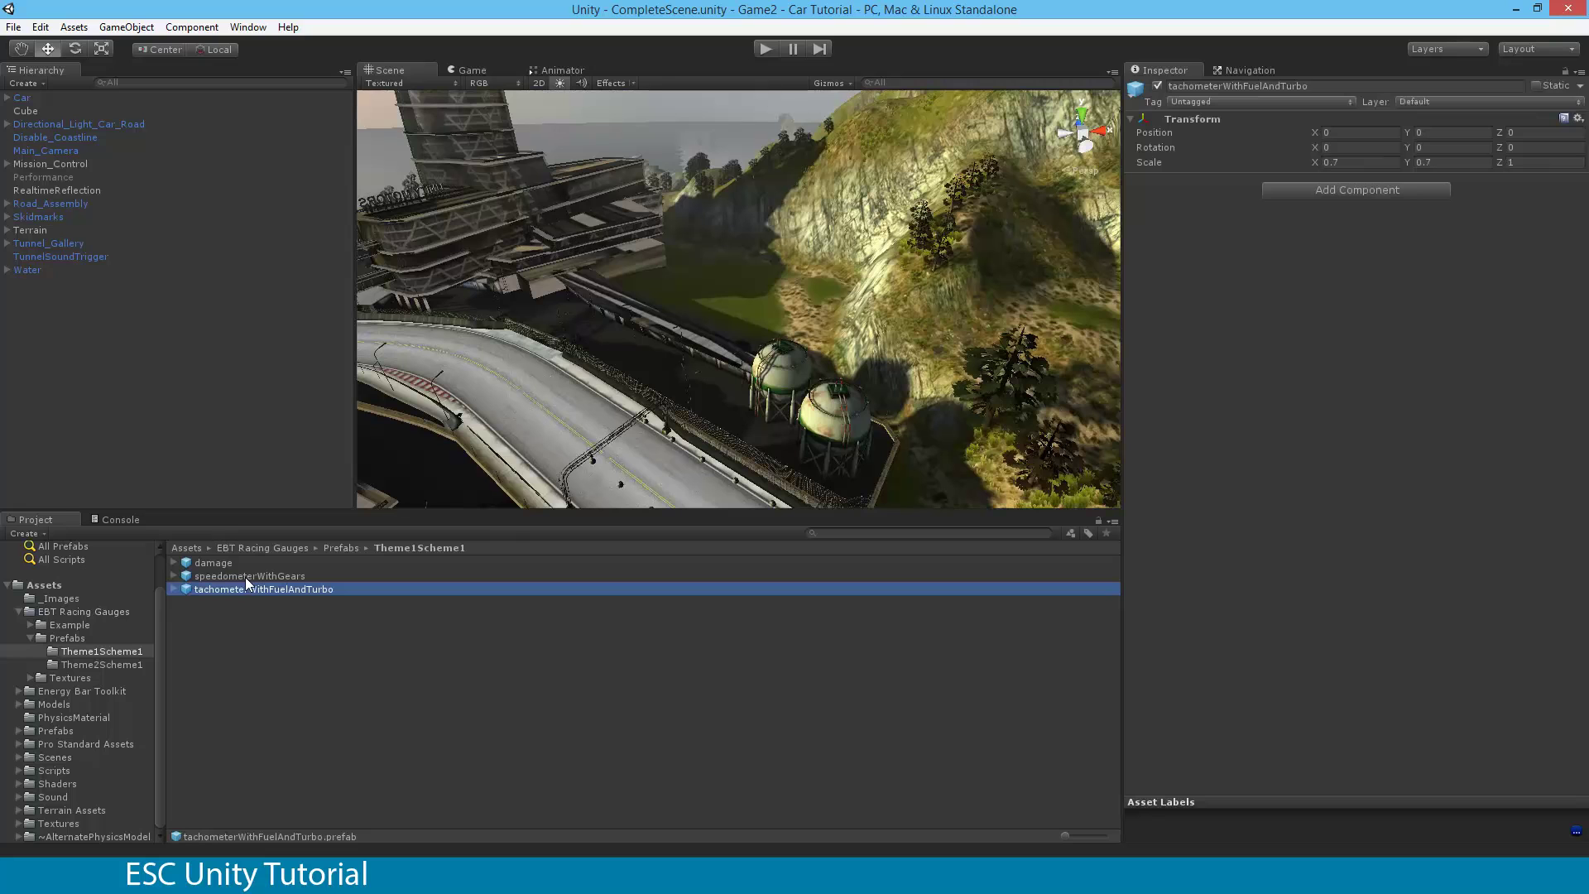
{"action": "left_click", "coordinate": [207, 565]}
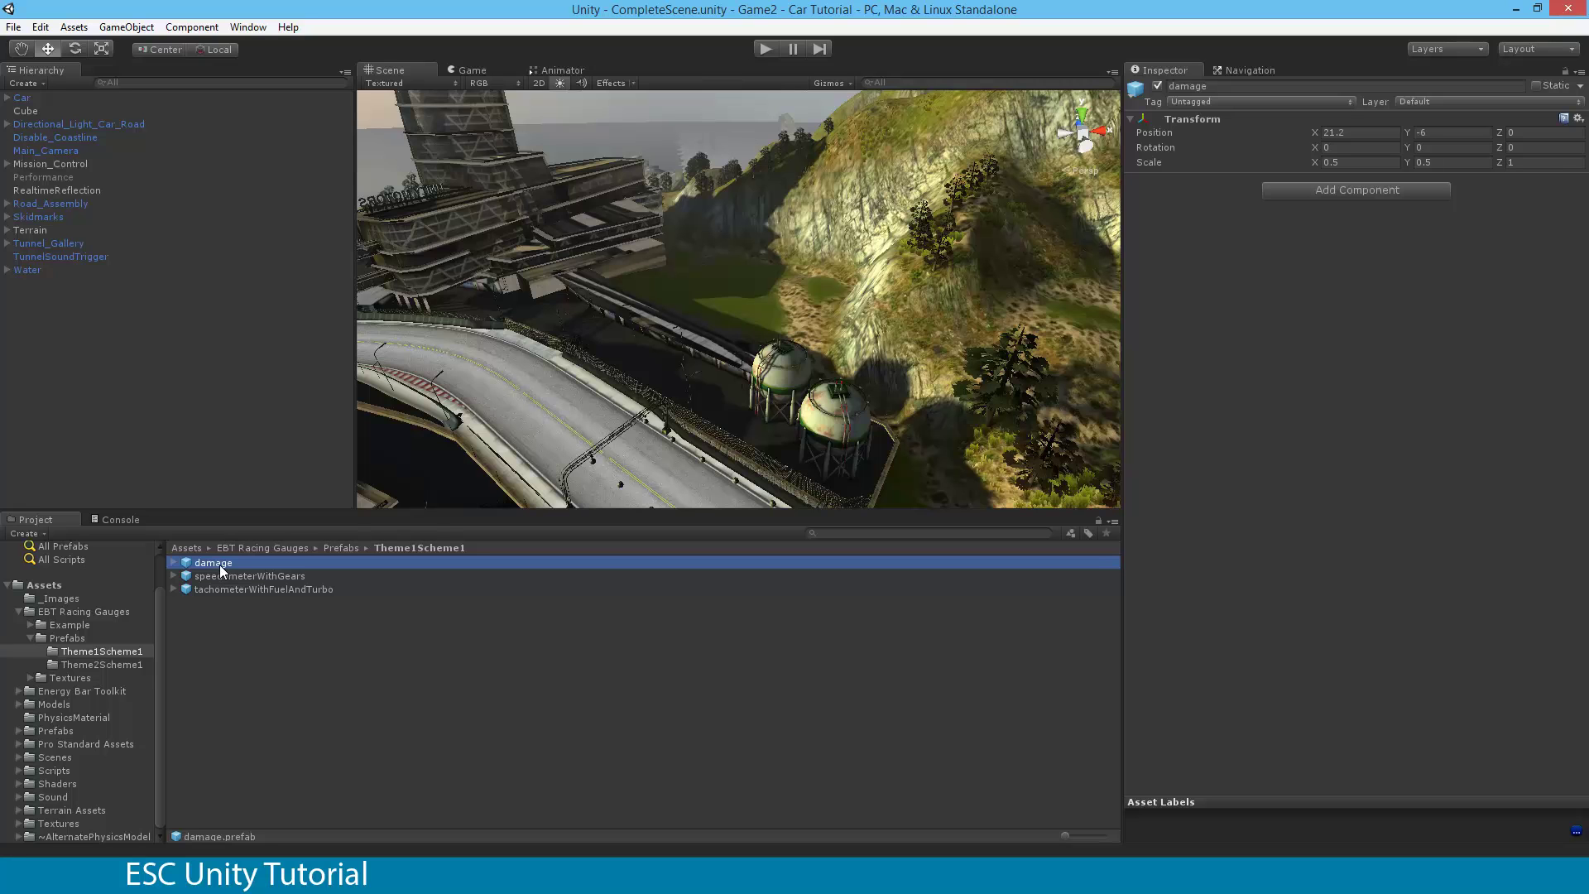
{"action": "left_click", "coordinate": [242, 578]}
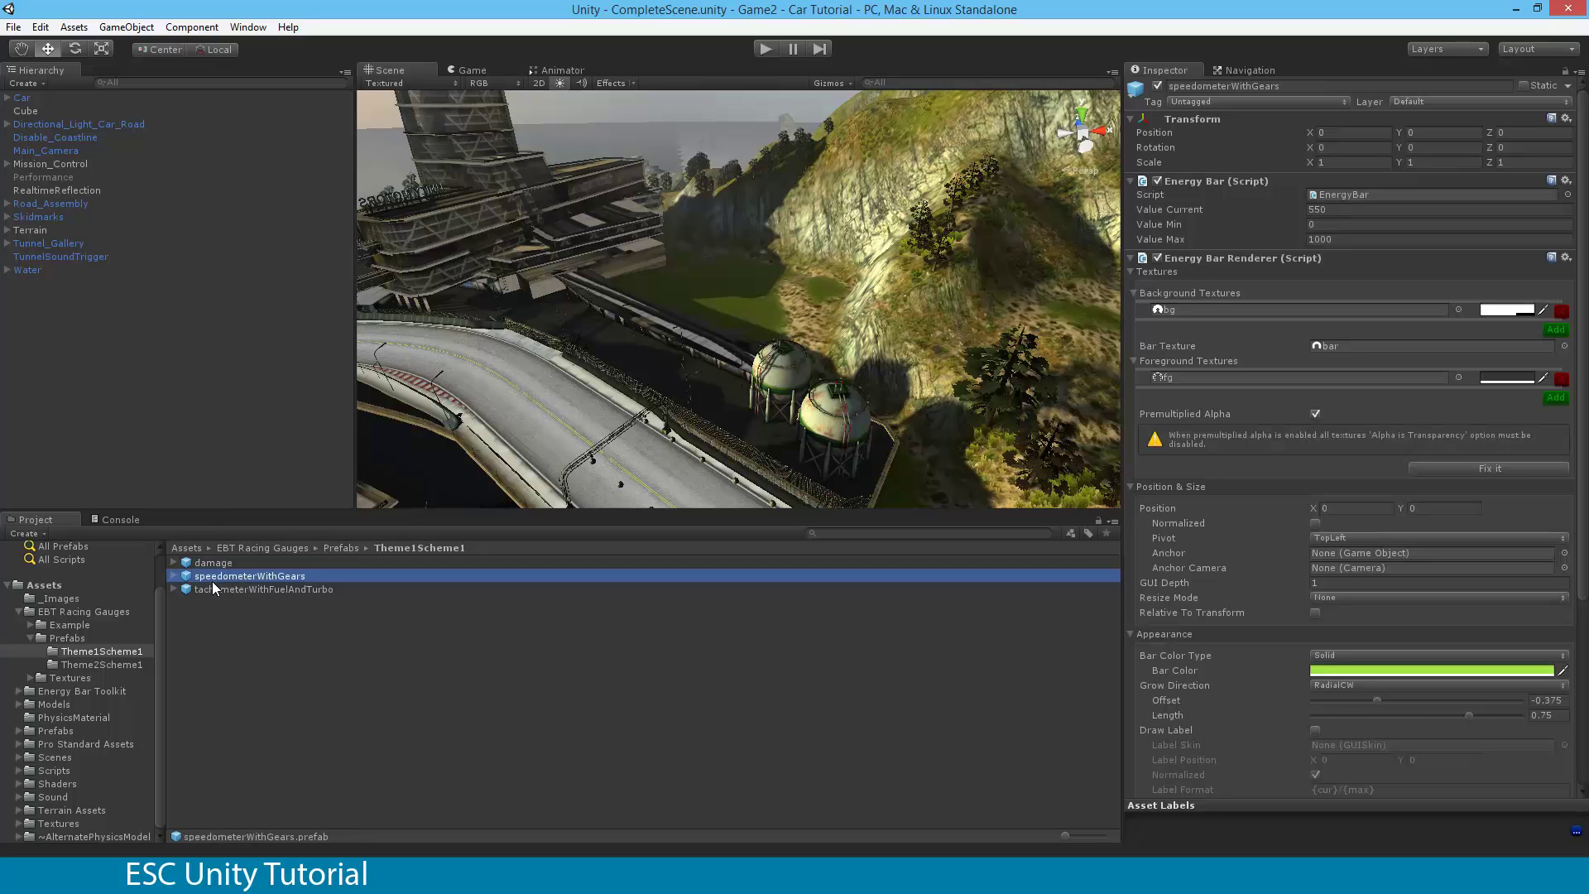
{"action": "left_click", "coordinate": [225, 591]}
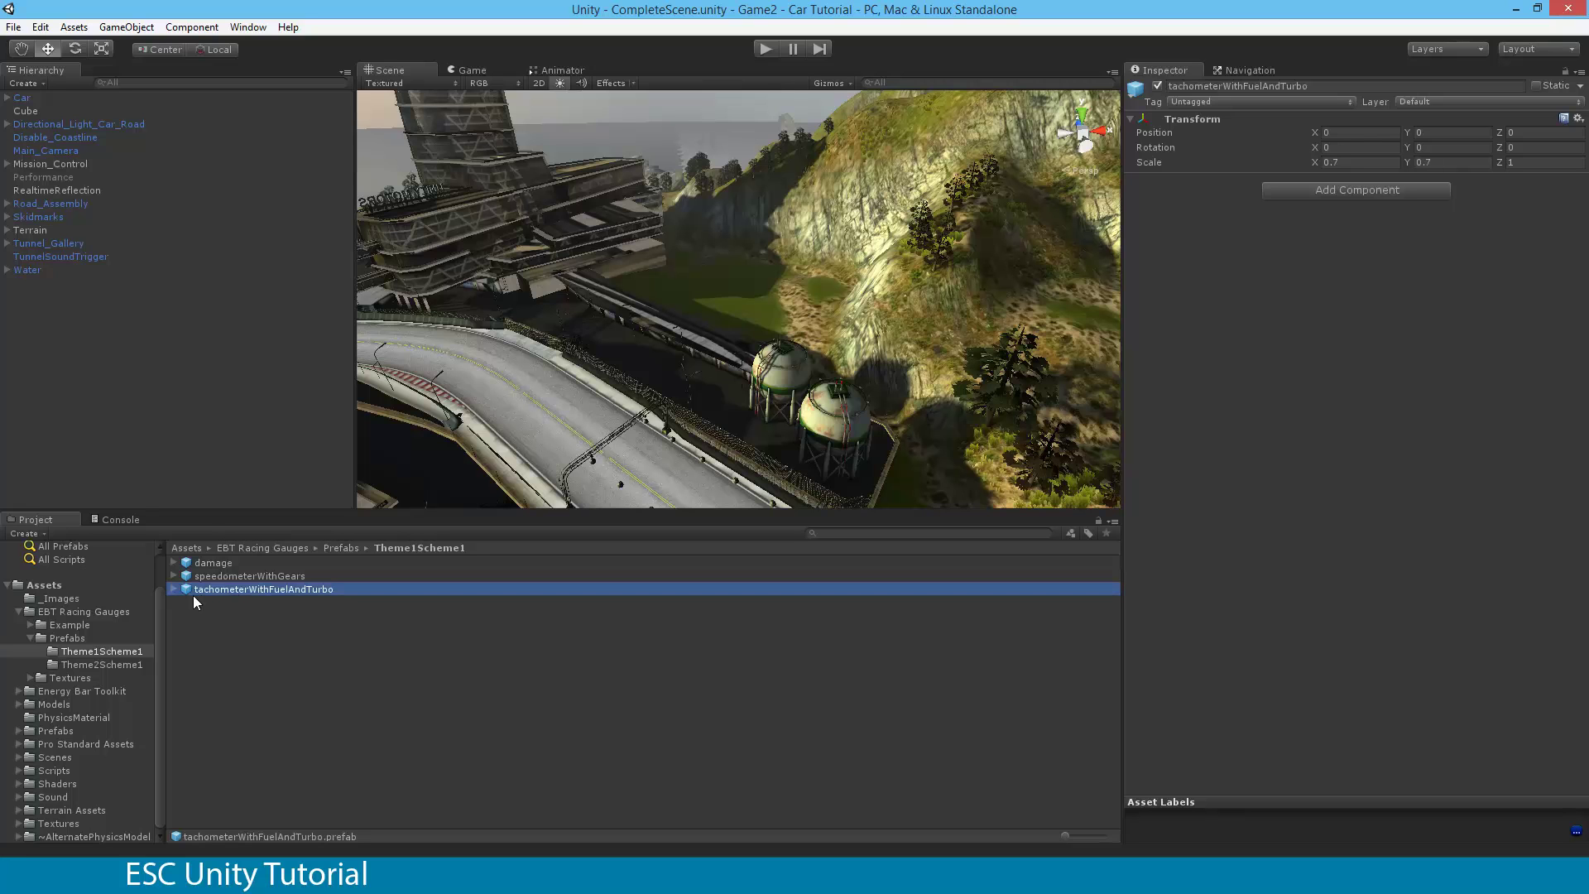
{"action": "left_click", "coordinate": [257, 575]}
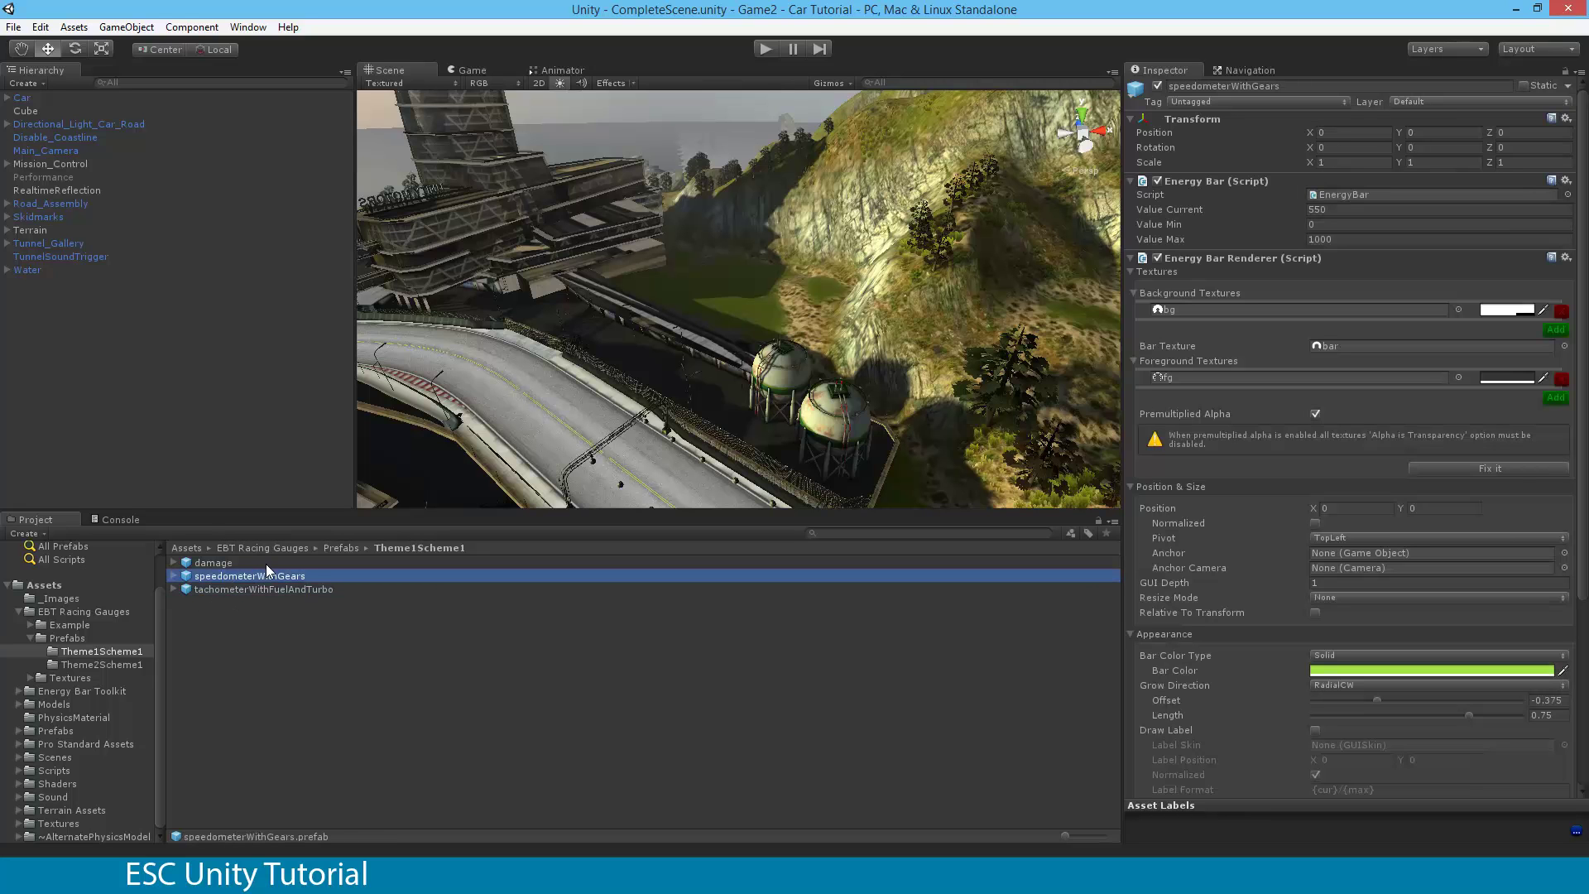
- Place speedometerWithGears in the scene and set its Transform Position to 0, 0, 0
{"action": "left_click_drag", "start_coordinate": [243, 587], "coordinate": [560, 397]}
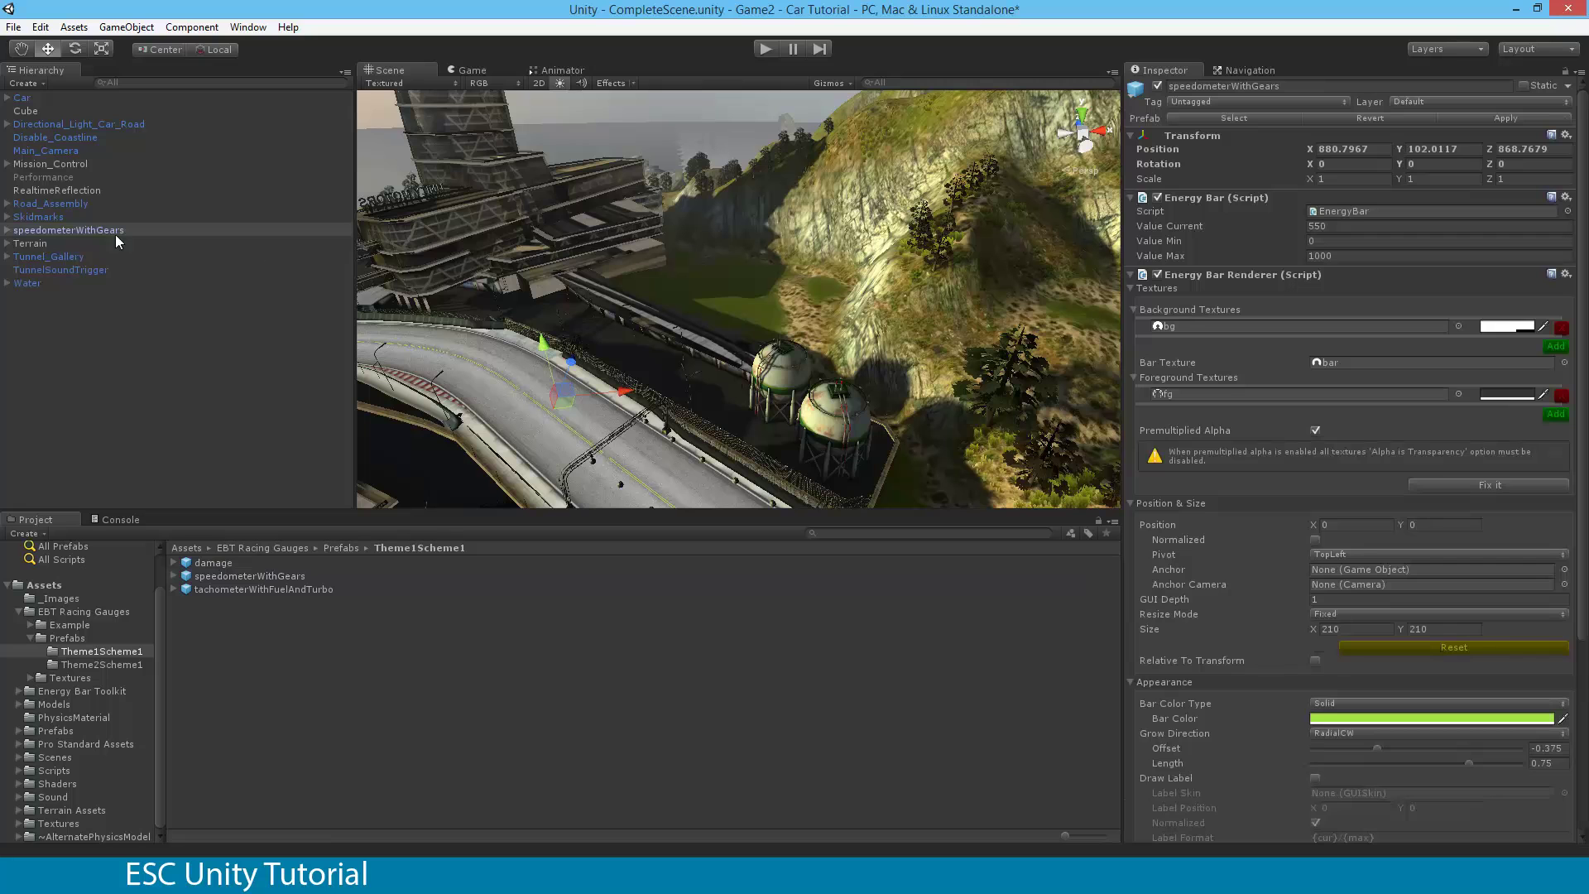
{"action": "left_click", "coordinate": [1376, 151]}
{"action": "left_click", "coordinate": [1467, 150]}
{"action": "left_click", "coordinate": [1559, 151]}
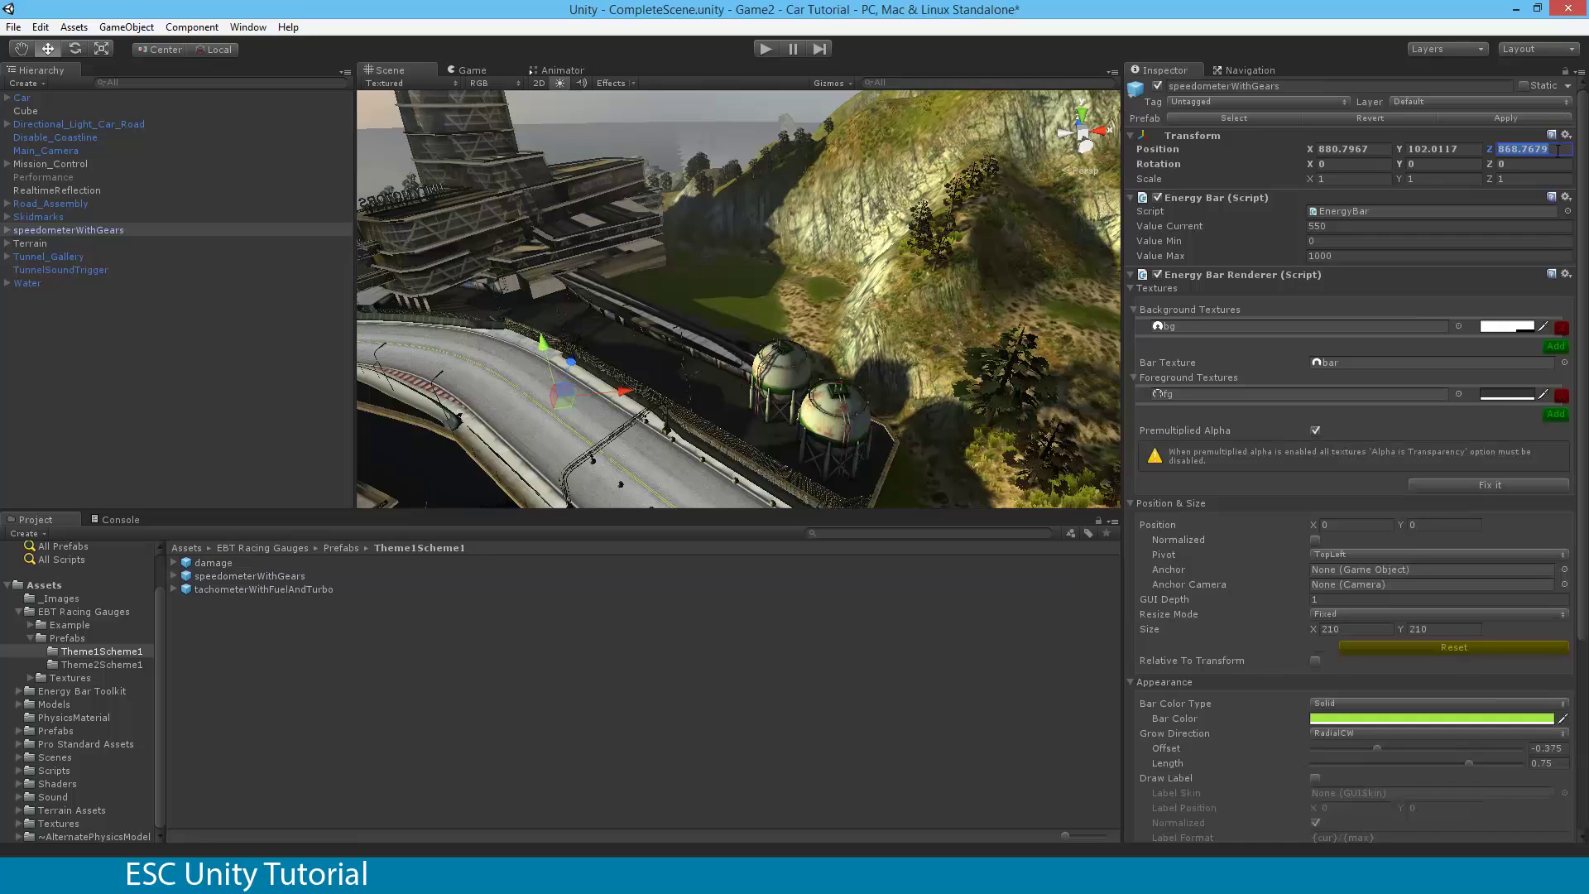
{"action": "left_click", "coordinate": [1380, 150]}
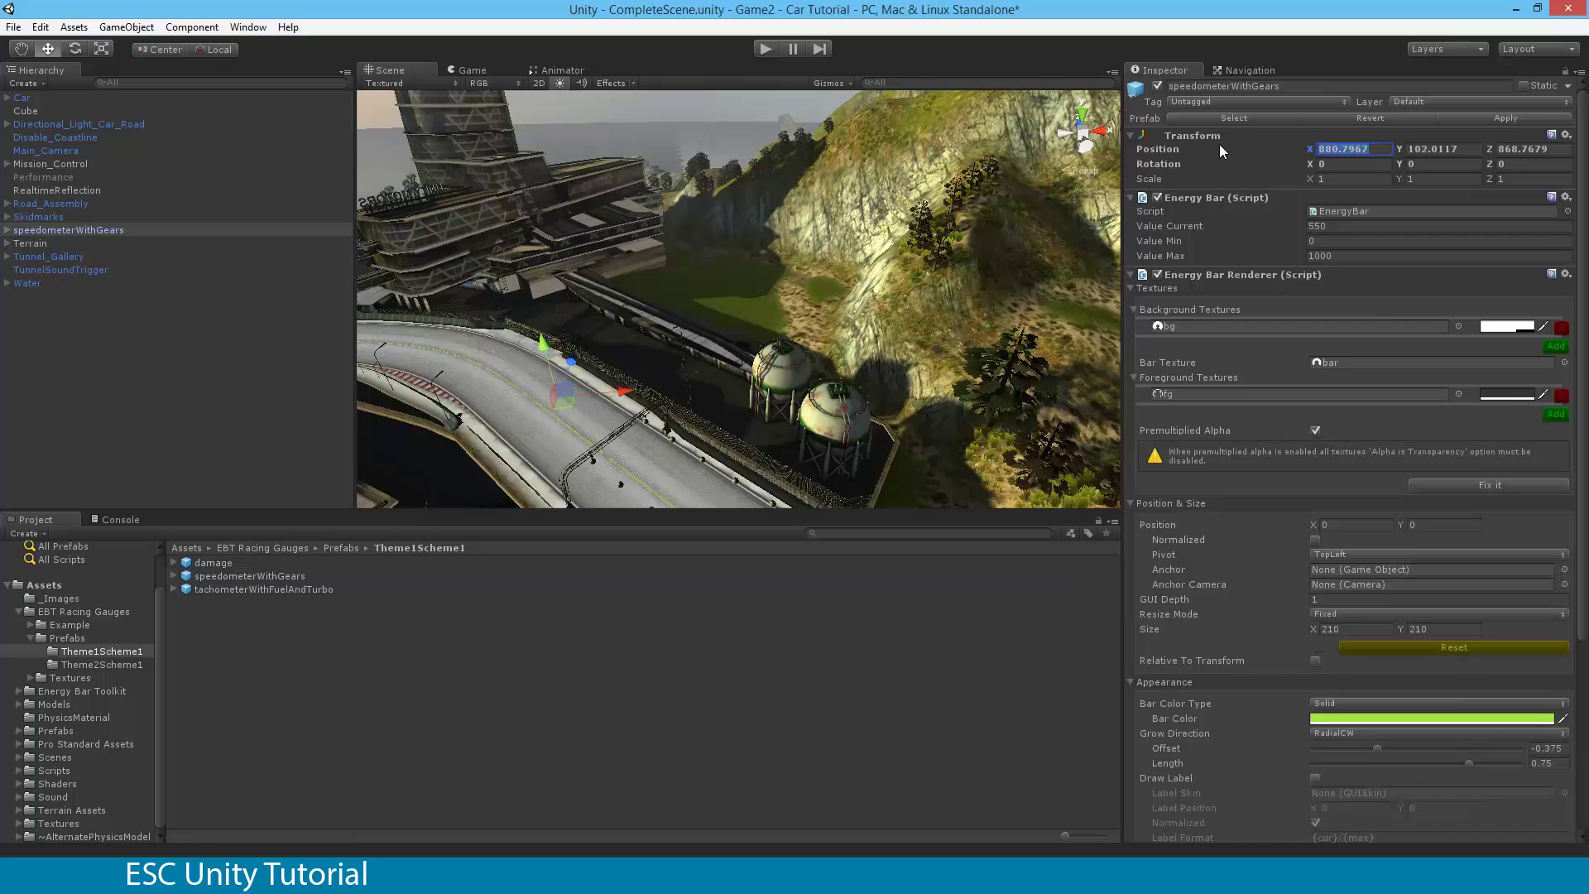
{"action": "type", "text": "0"}
{"action": "key", "text": "Tab"}
{"action": "type", "text": "0"}
{"action": "key", "text": "Tab"}
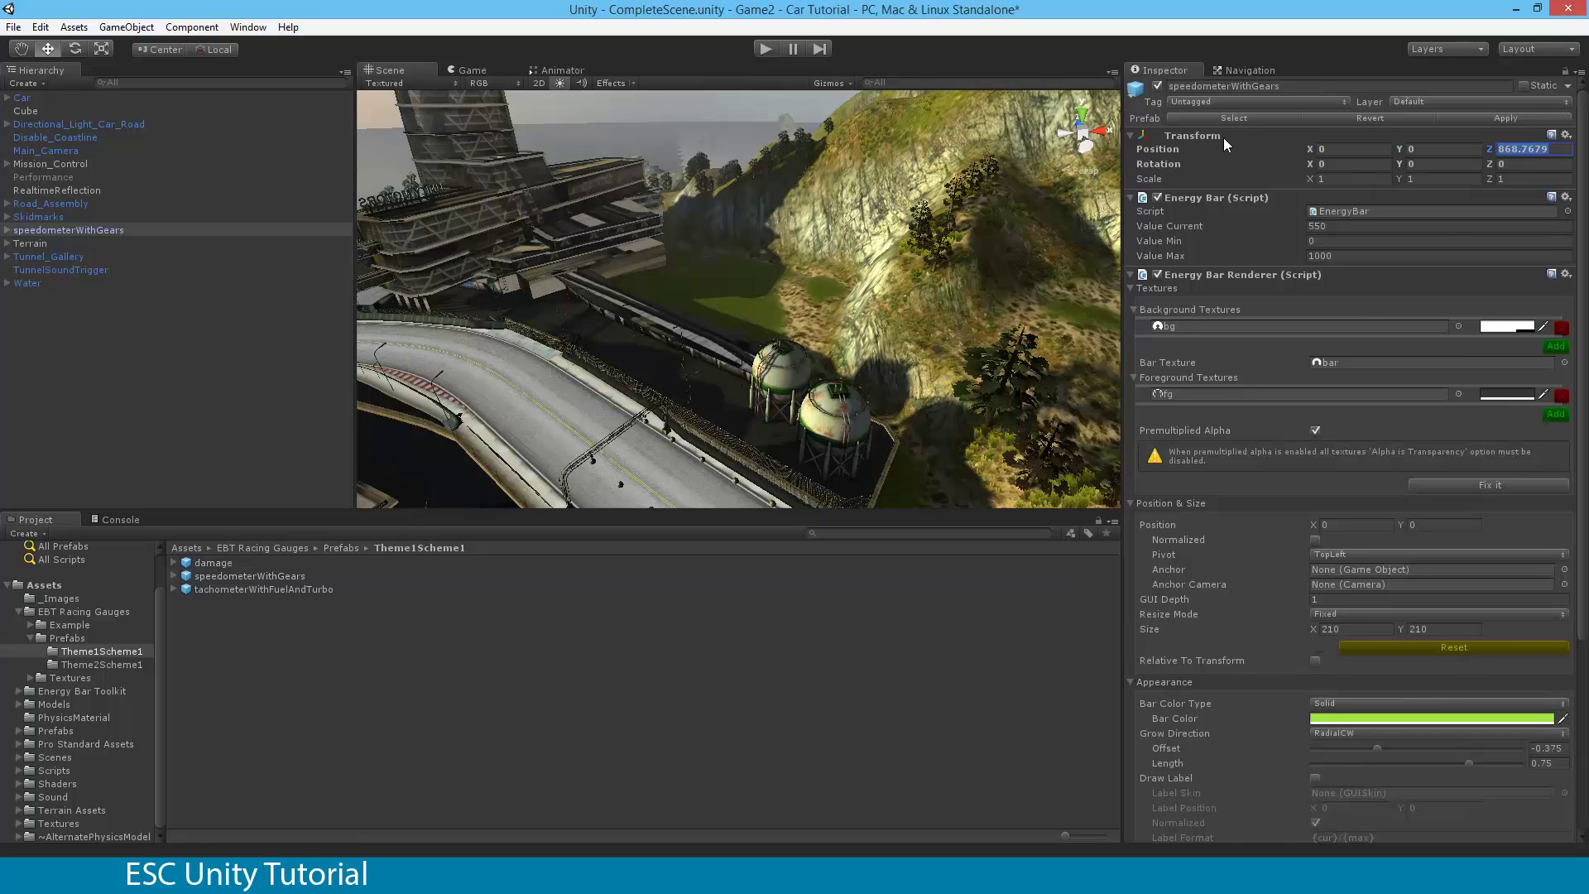
{"action": "type", "text": "0"}
- Run the race to check the speedometer in the game view, then stop
{"action": "left_click", "coordinate": [766, 49]}
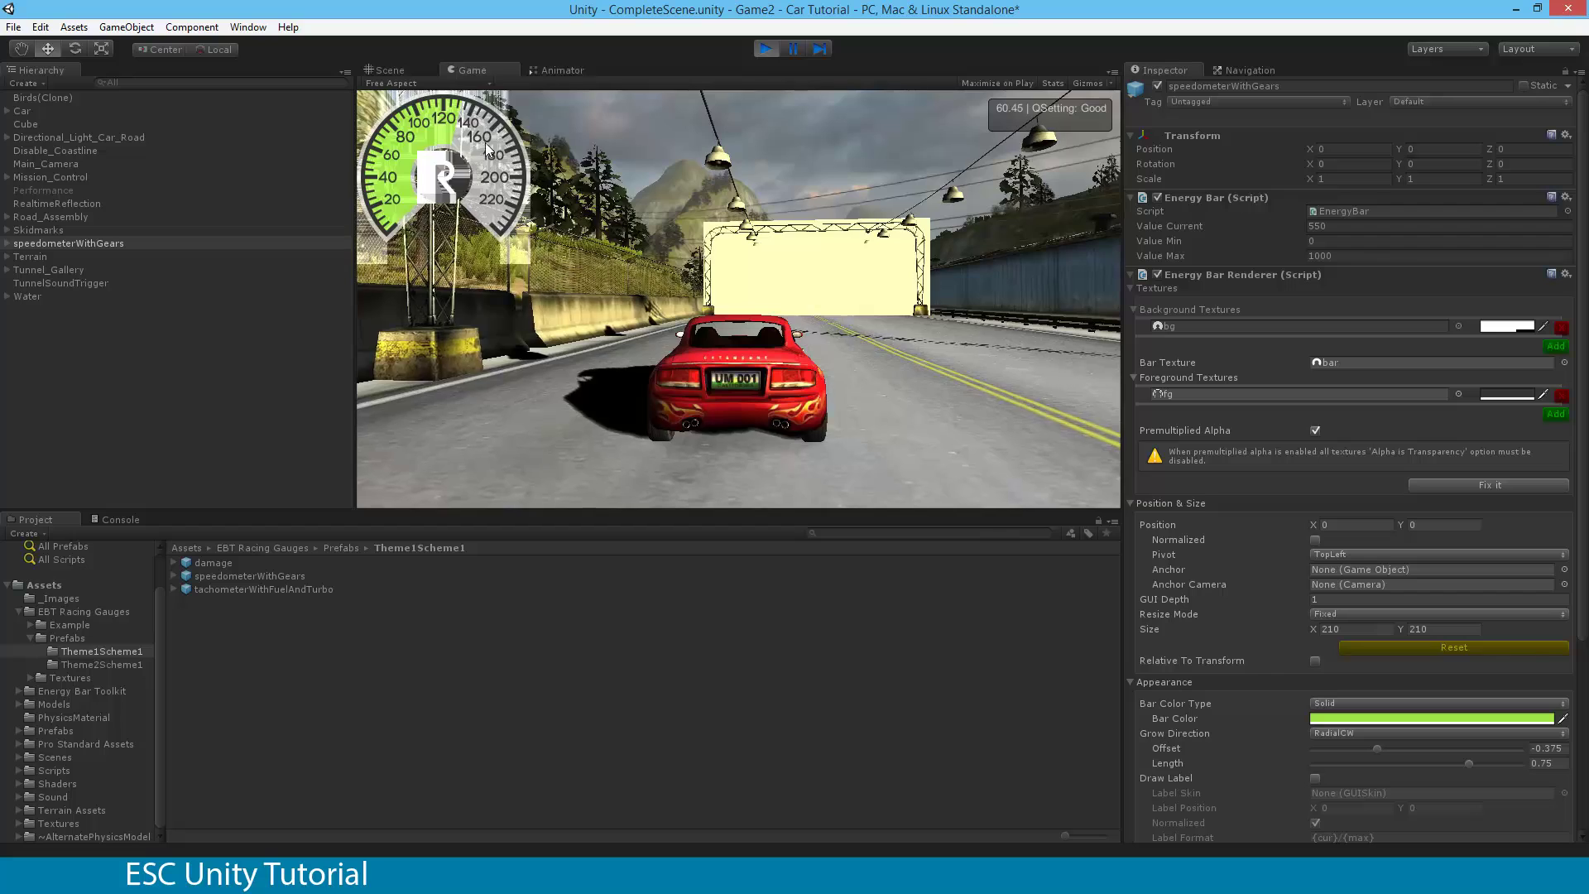
{"action": "left_click", "coordinate": [765, 52]}
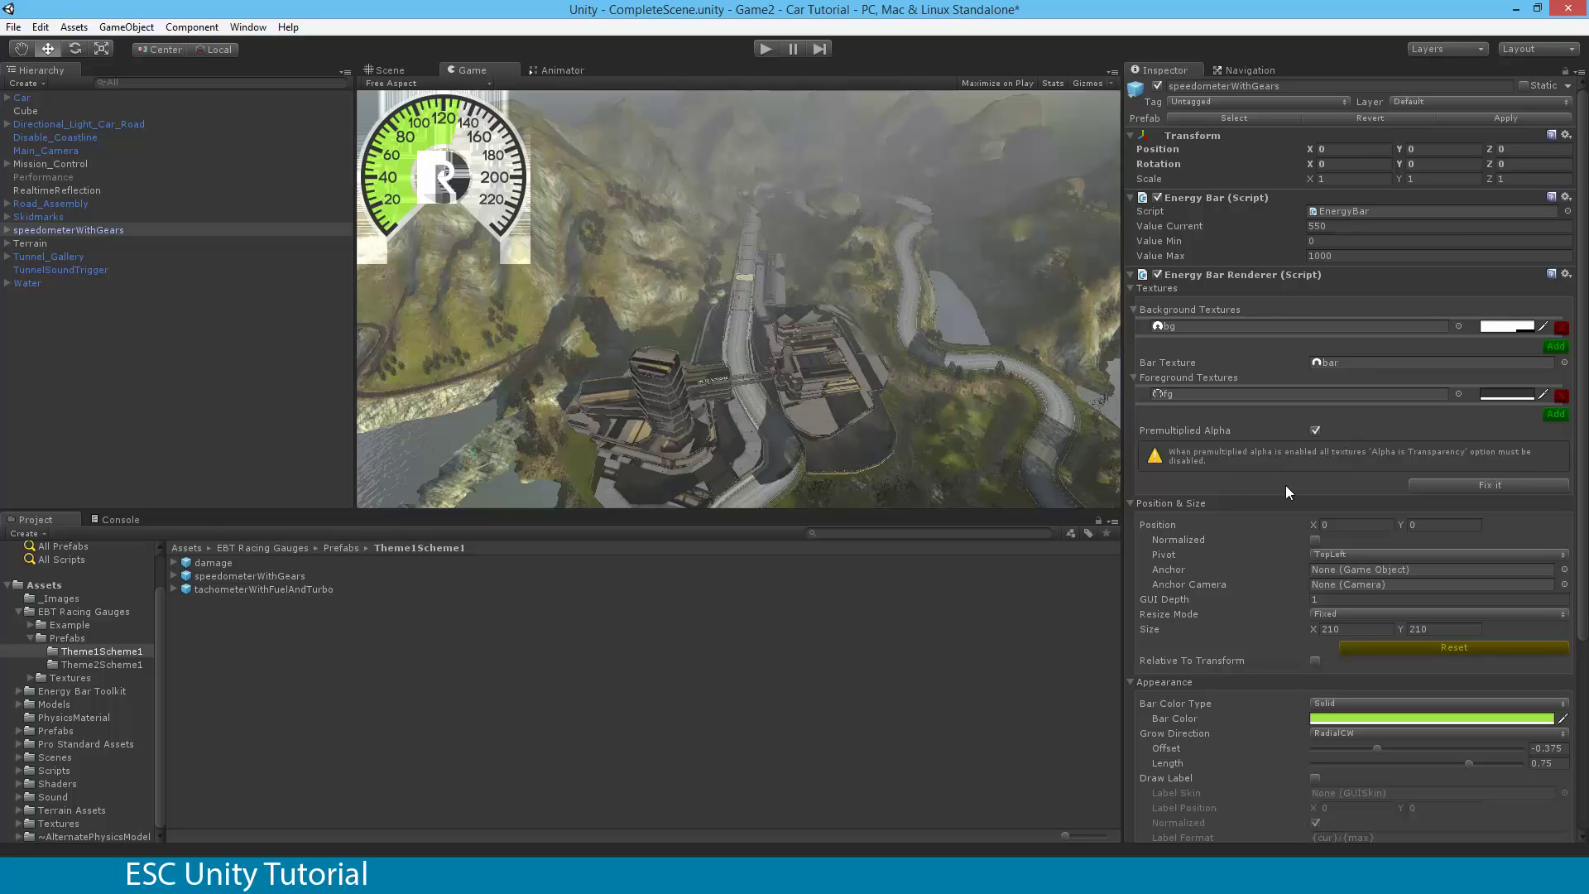
- Fix premultiplied alpha on speedometerWithGears and on its gears child object
{"action": "left_click", "coordinate": [1470, 486]}
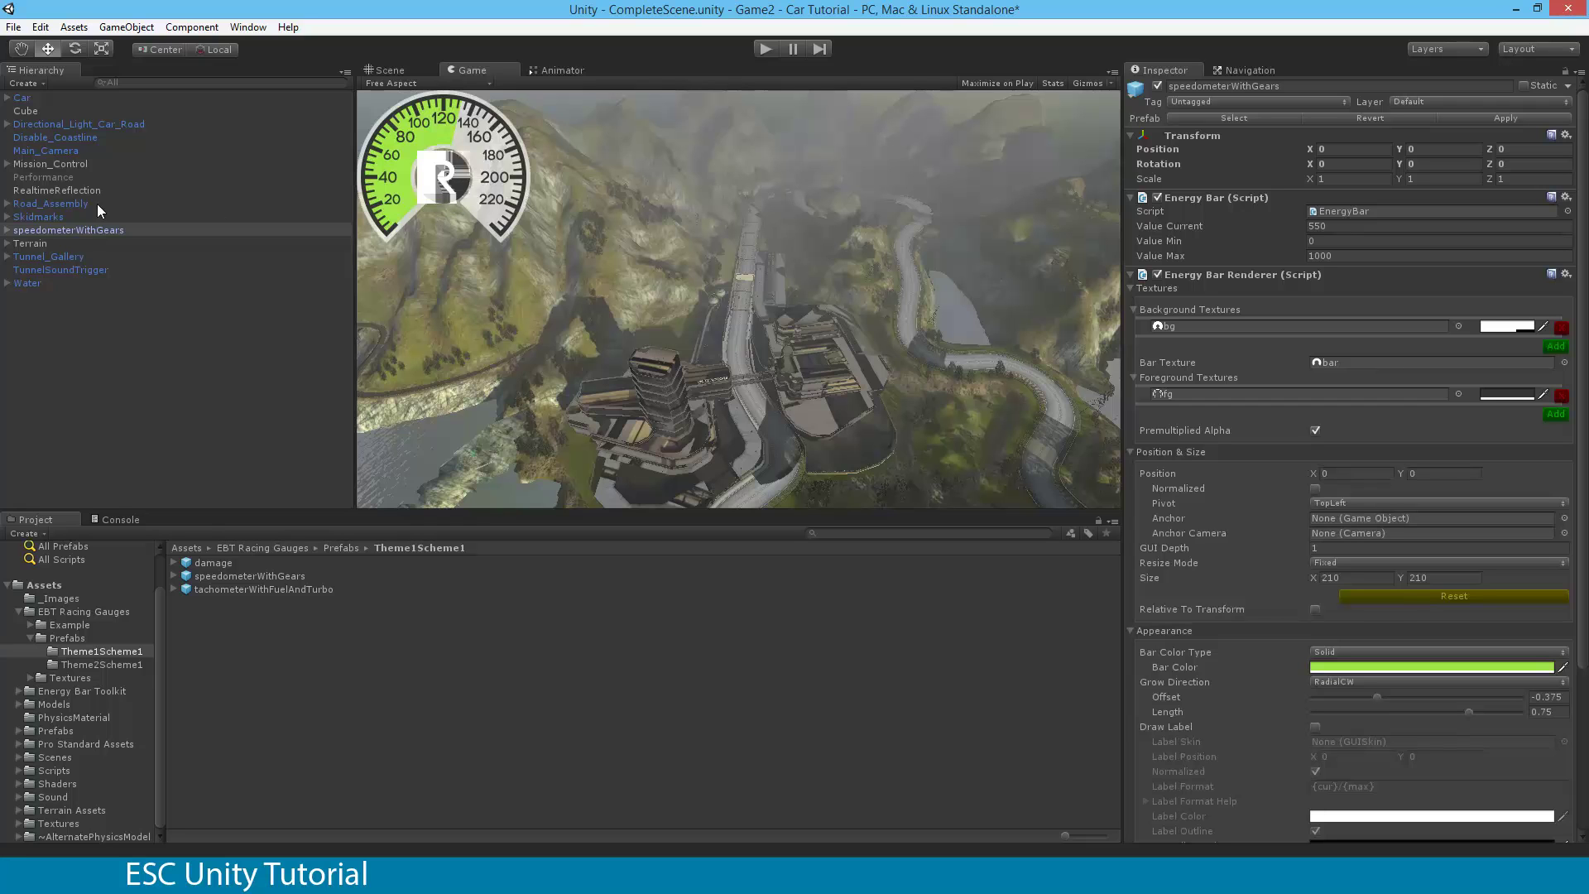
{"action": "left_click", "coordinate": [12, 231]}
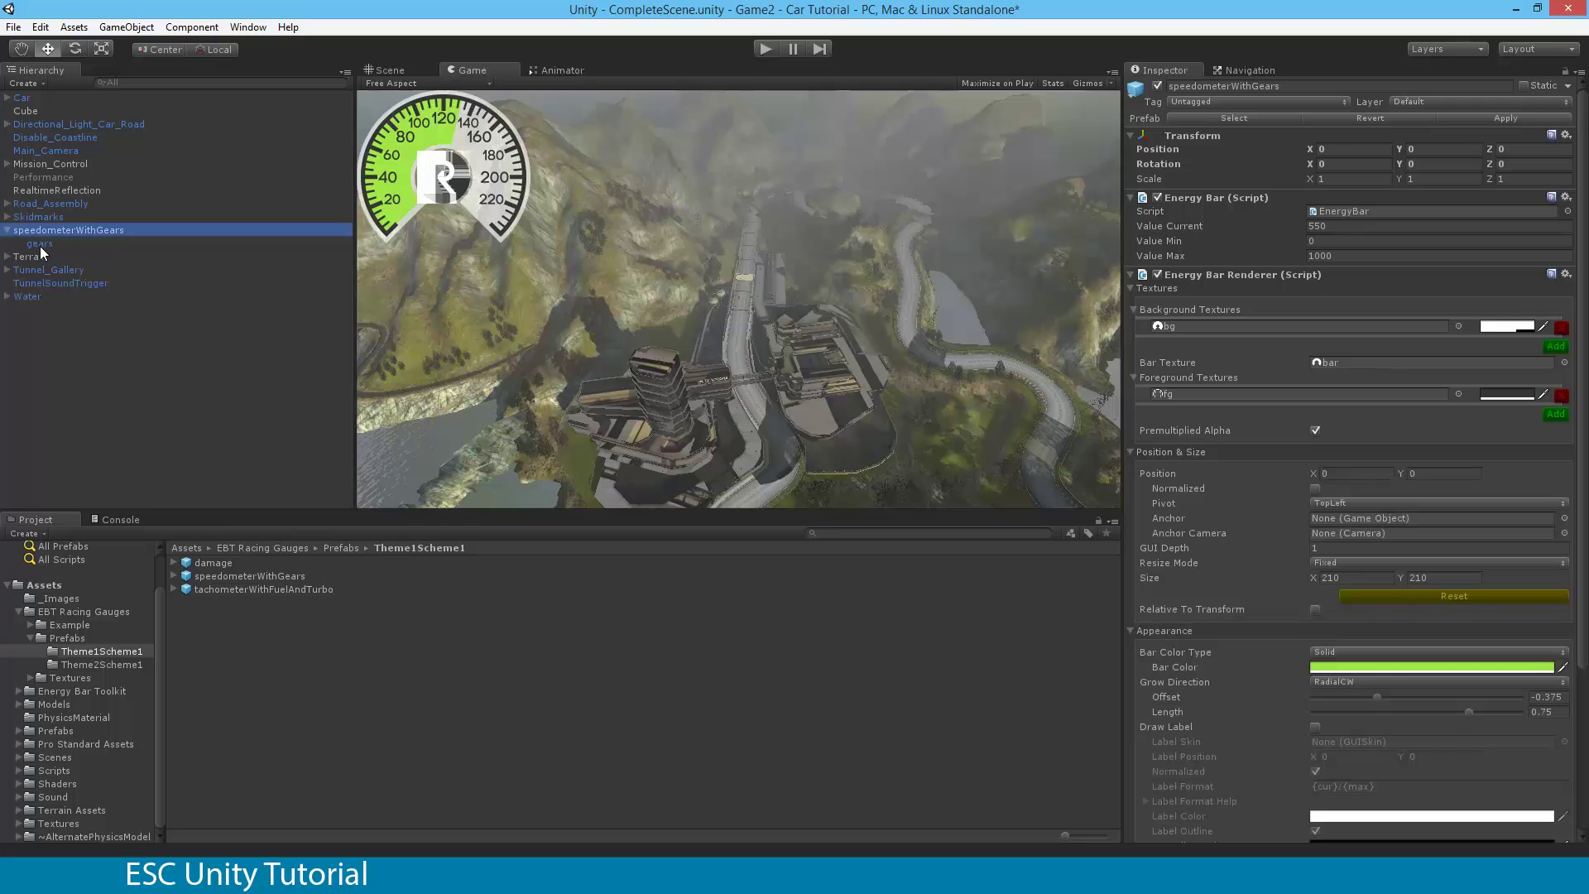
{"action": "left_click", "coordinate": [42, 243]}
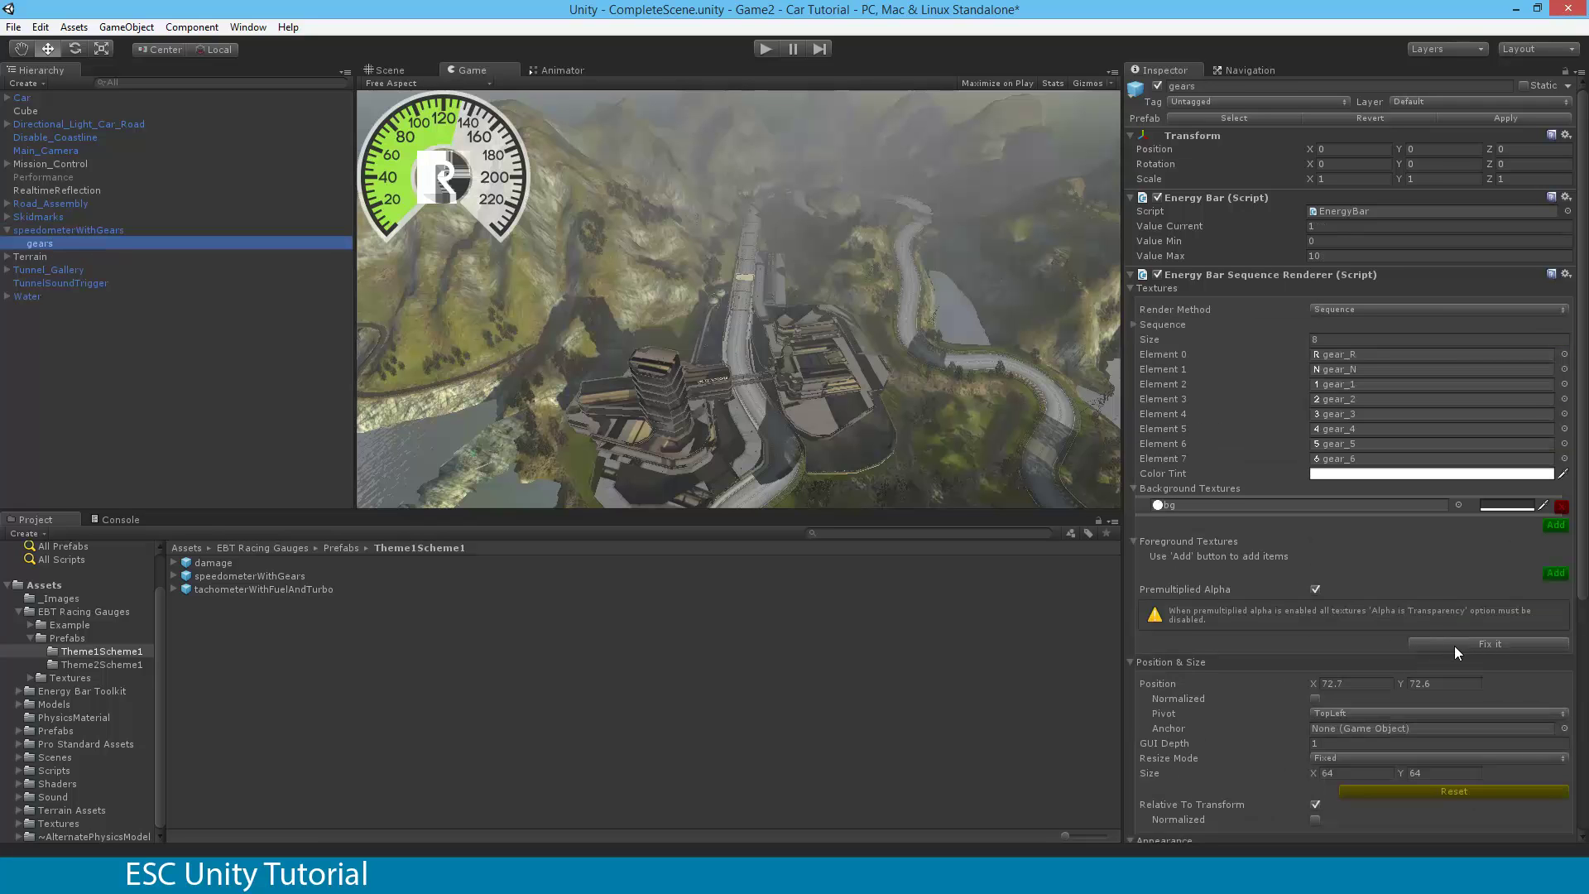
{"action": "left_click", "coordinate": [1455, 646]}
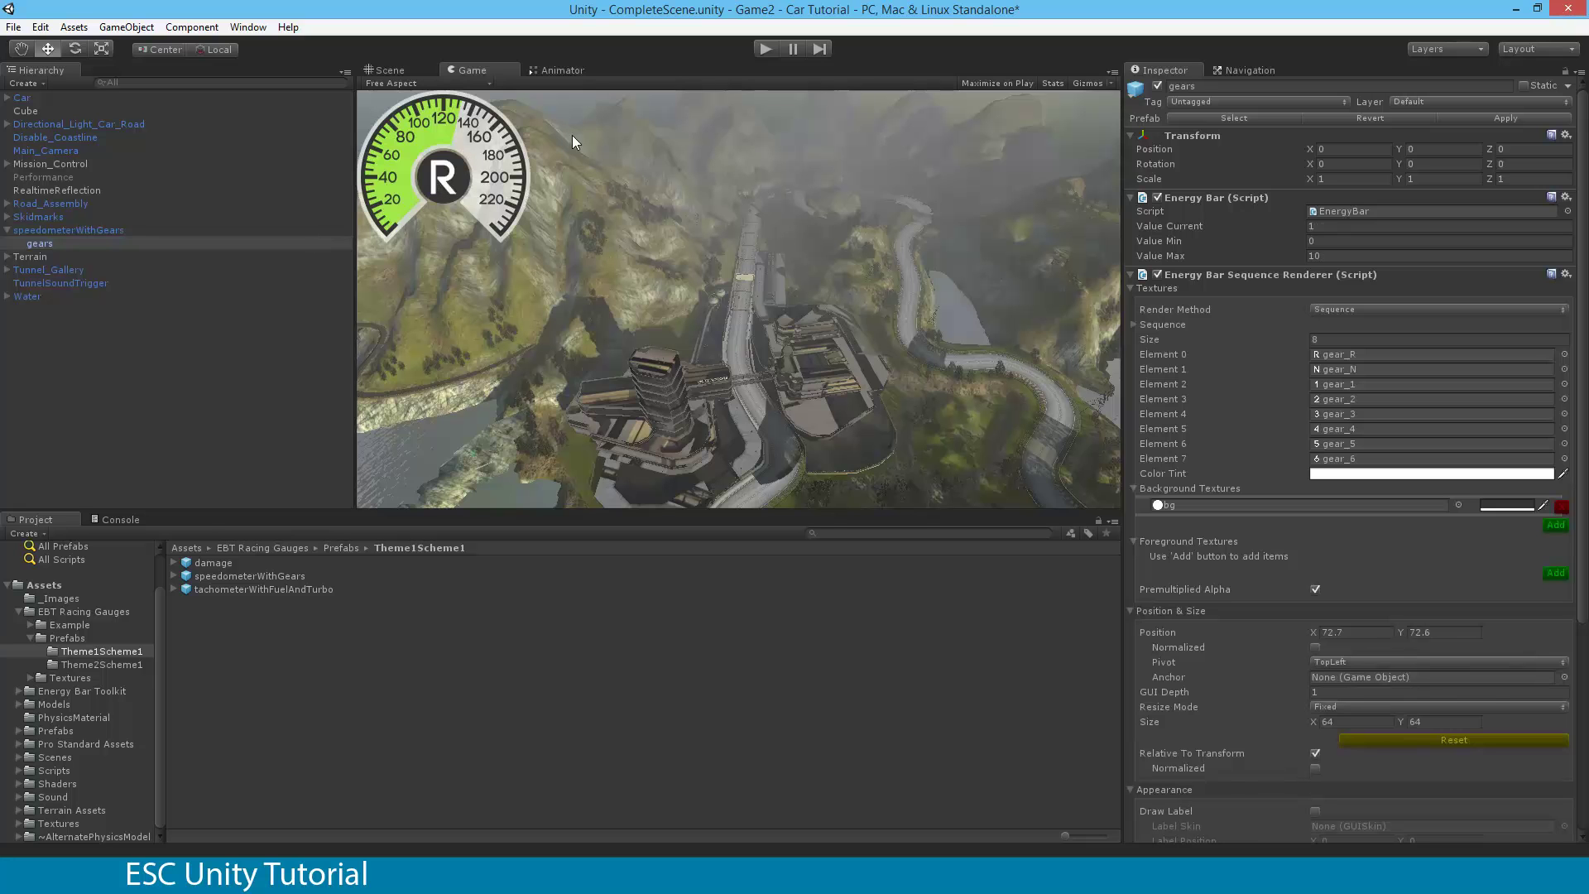
{"action": "left_click", "coordinate": [769, 50]}
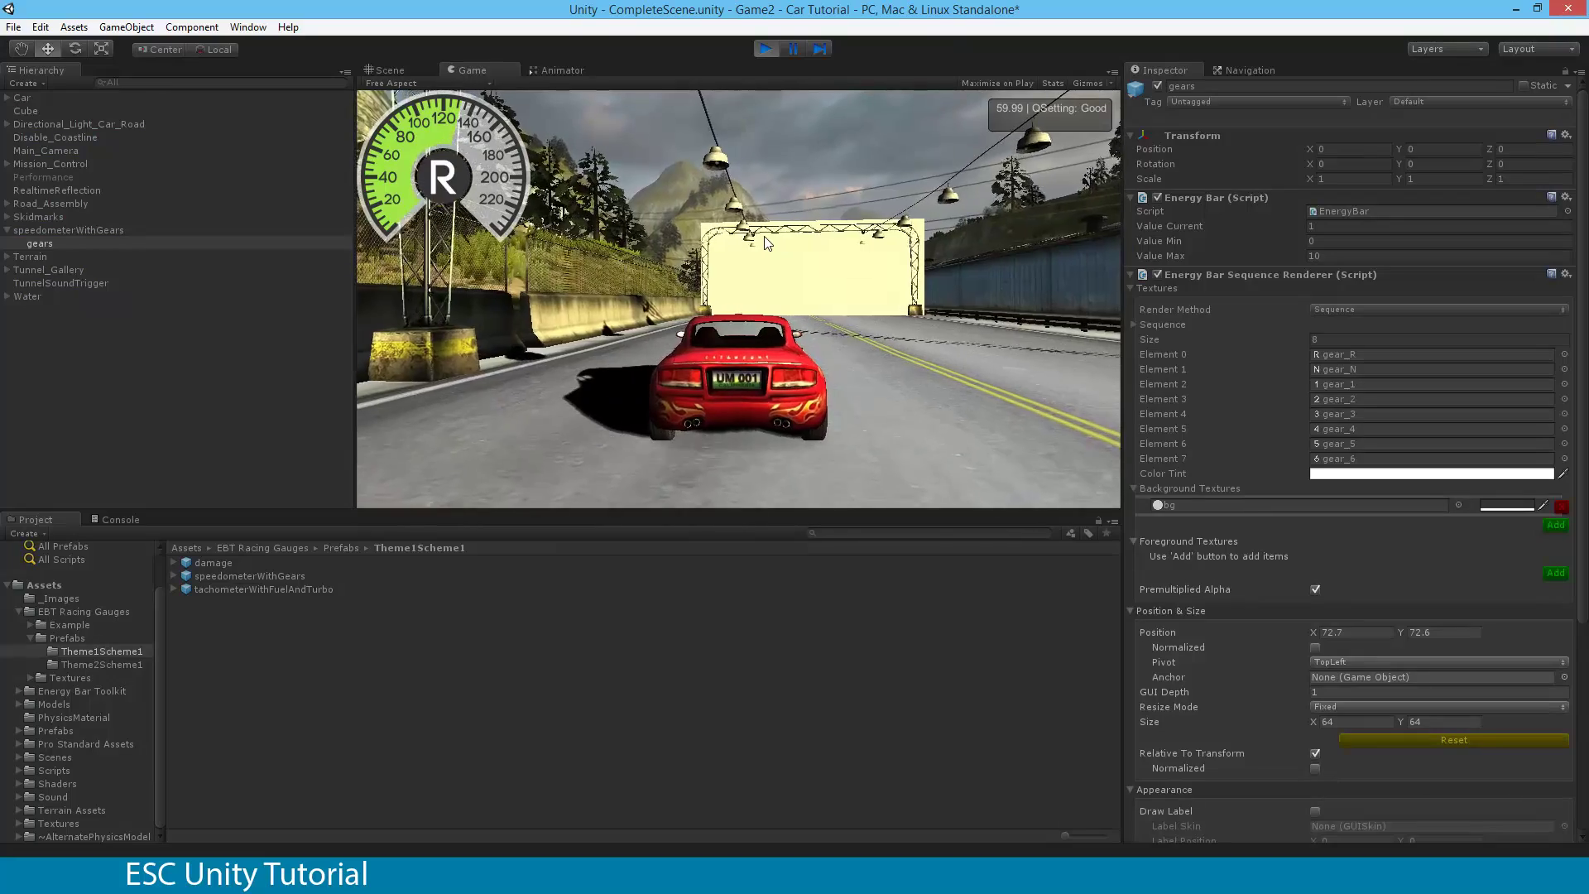
{"action": "key", "text": "Up"}
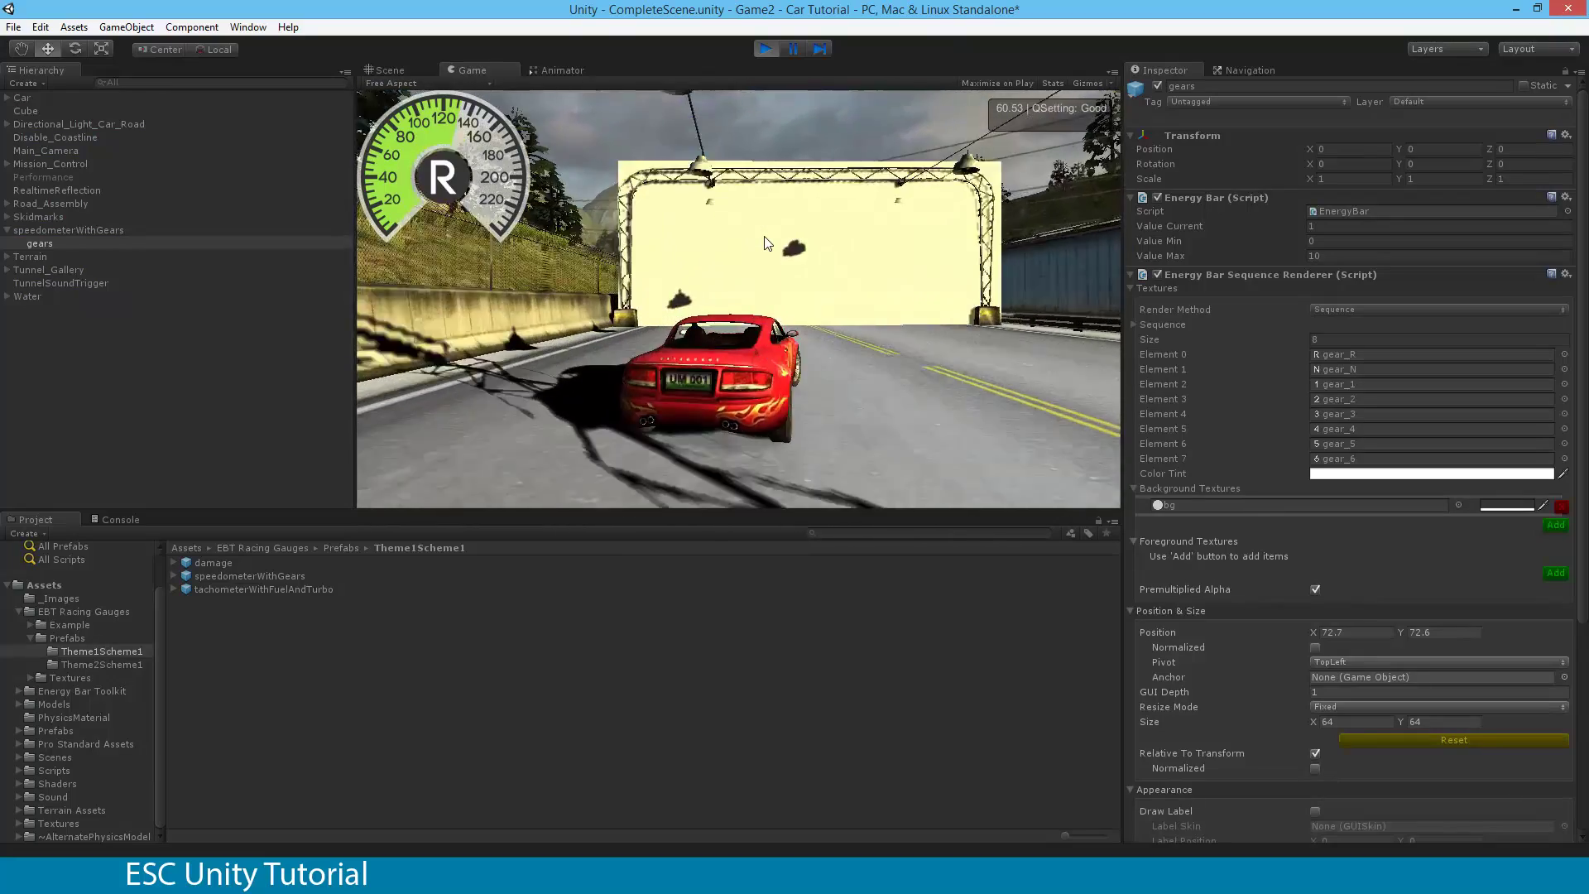
{"action": "left_click", "coordinate": [766, 48]}
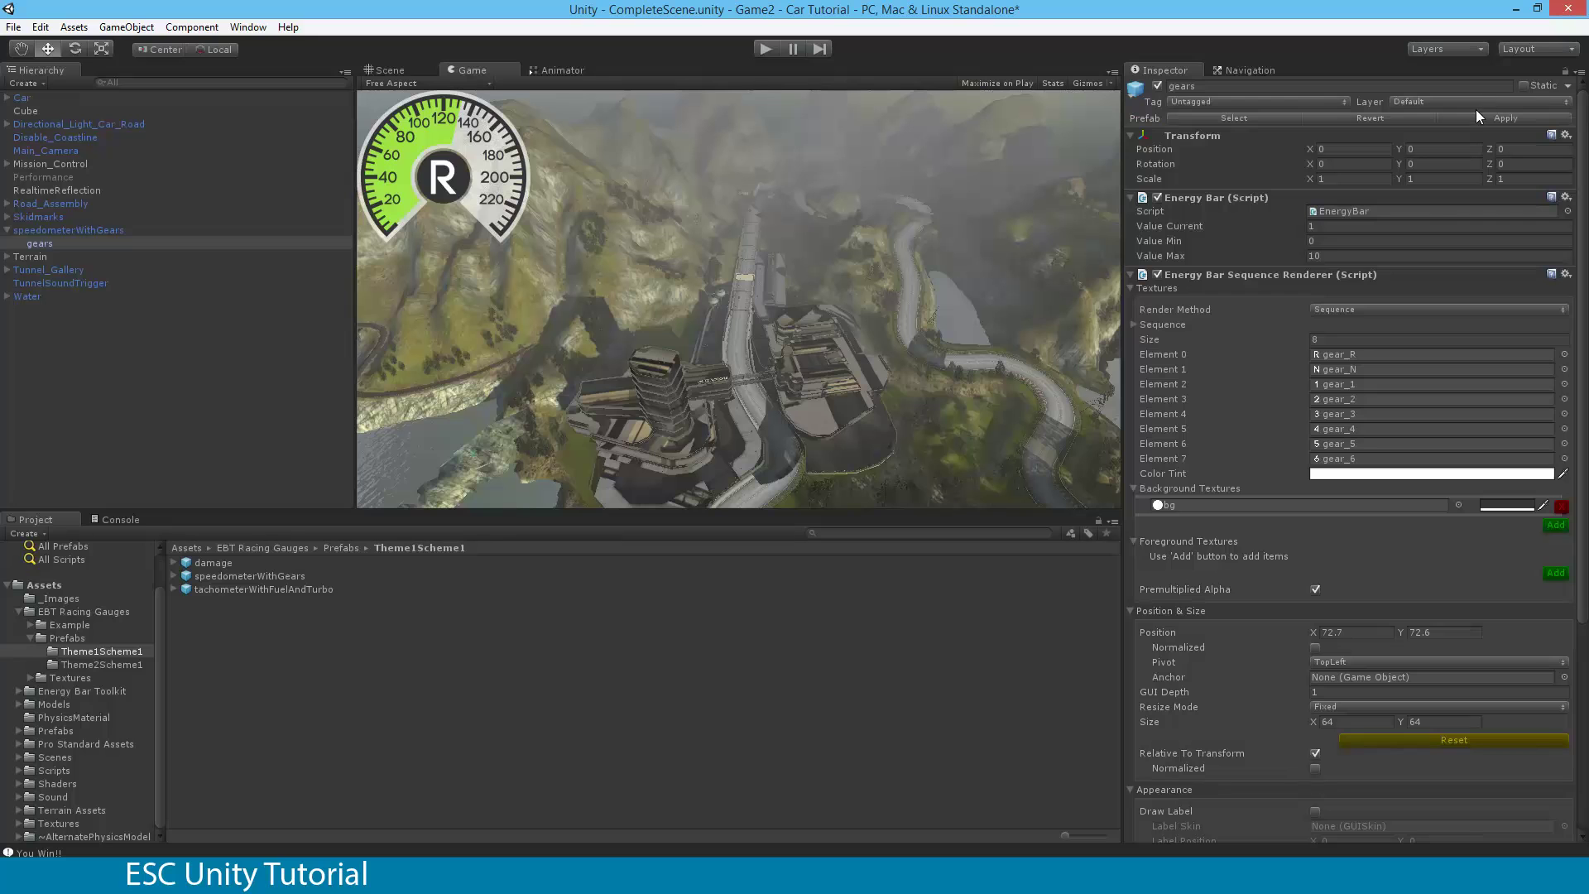
- Select speedometerWithGears and try a Position Y value of 100, then clear it
{"action": "left_click", "coordinate": [15, 230]}
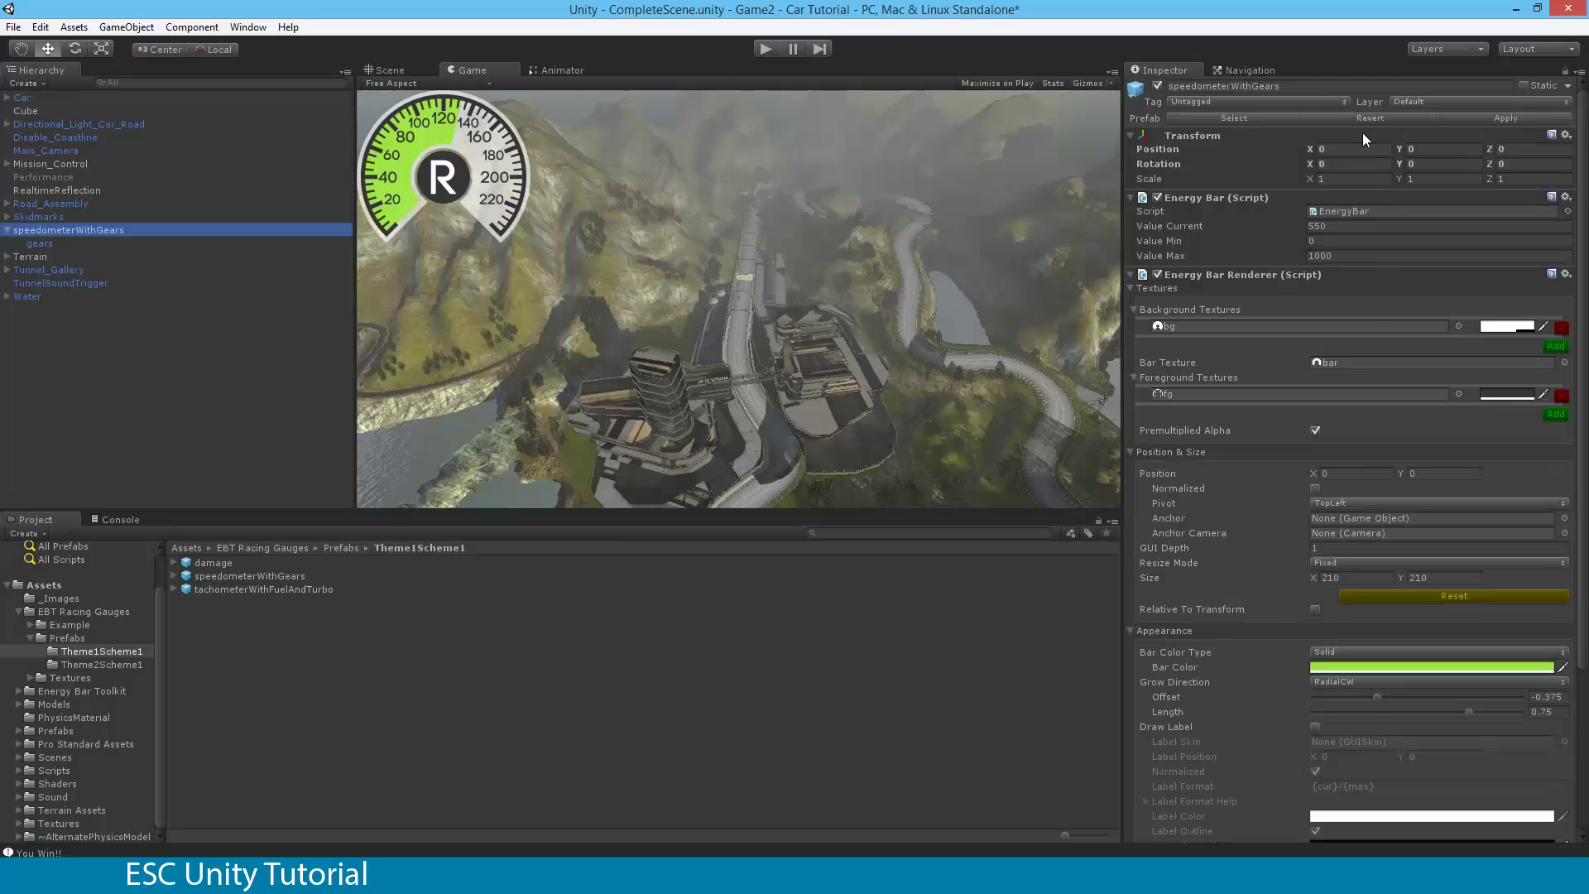
{"action": "left_click", "coordinate": [1346, 147]}
{"action": "left_click", "coordinate": [1449, 149]}
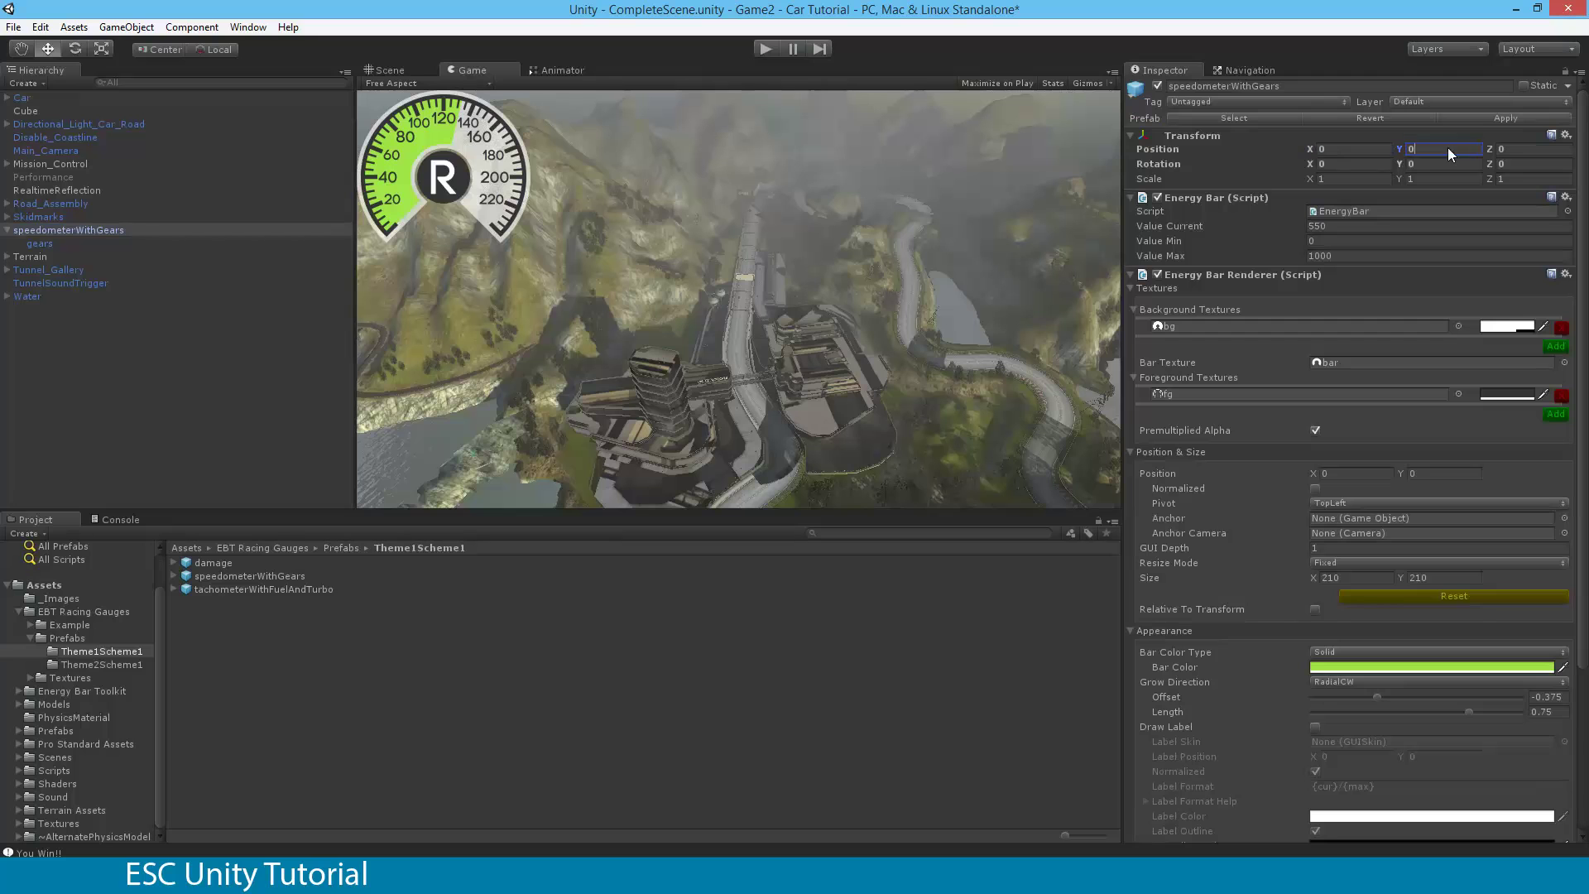
{"action": "left_click", "coordinate": [1346, 148]}
{"action": "key", "text": "Tab"}
{"action": "type", "text": "1"}
{"action": "double_click", "coordinate": [1435, 145]}
{"action": "type", "text": "00"}
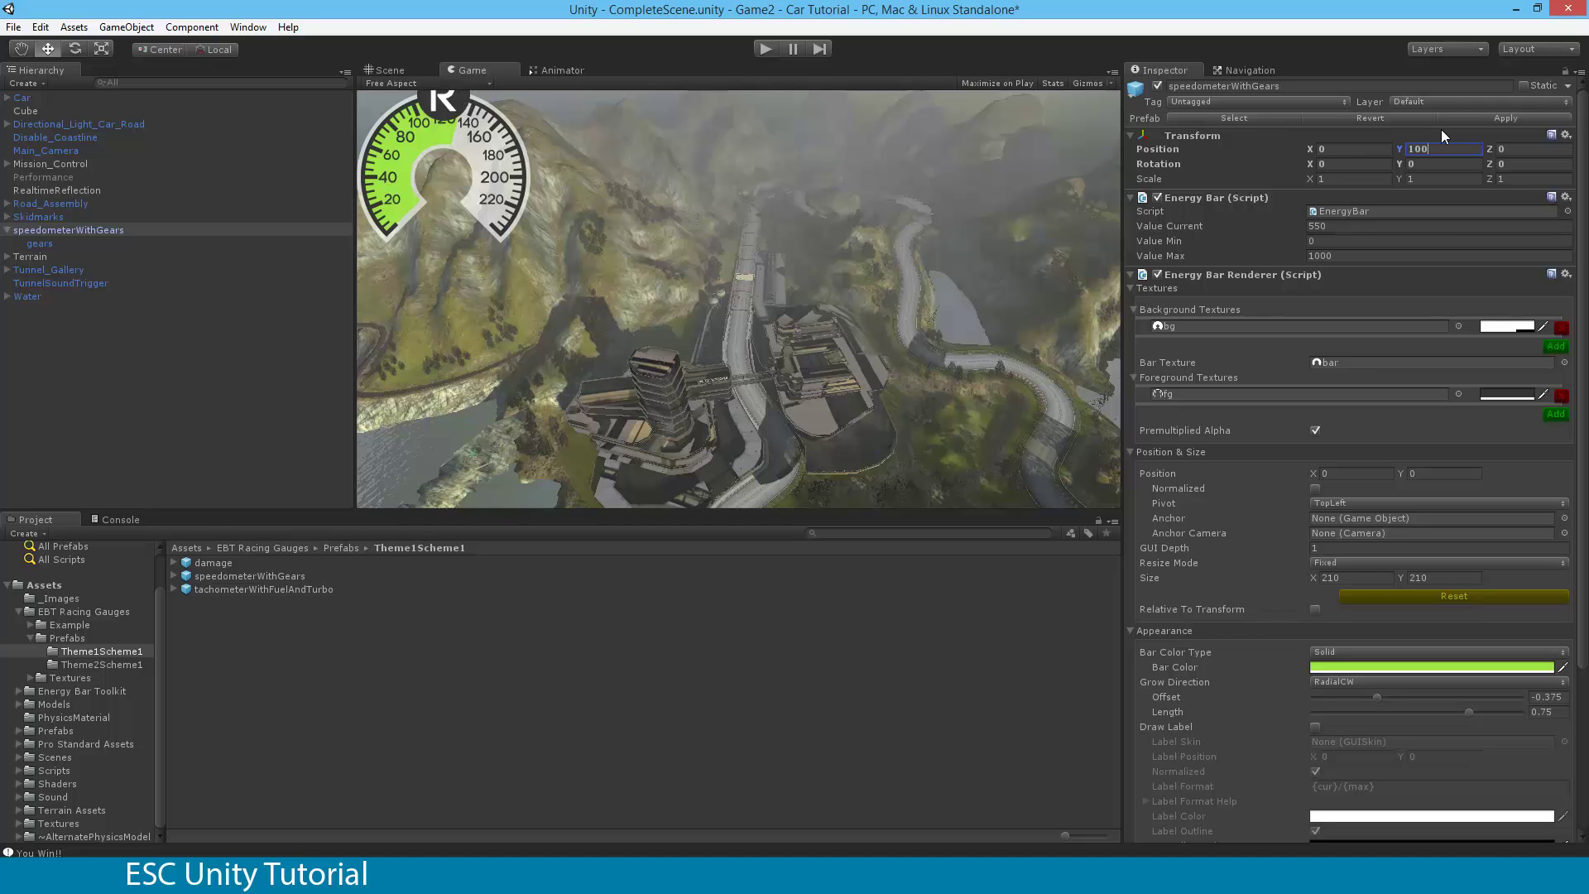
{"action": "key", "text": "BackSpace"}
{"action": "key", "text": "BackSpace"}
{"action": "key", "text": "BackSpace"}
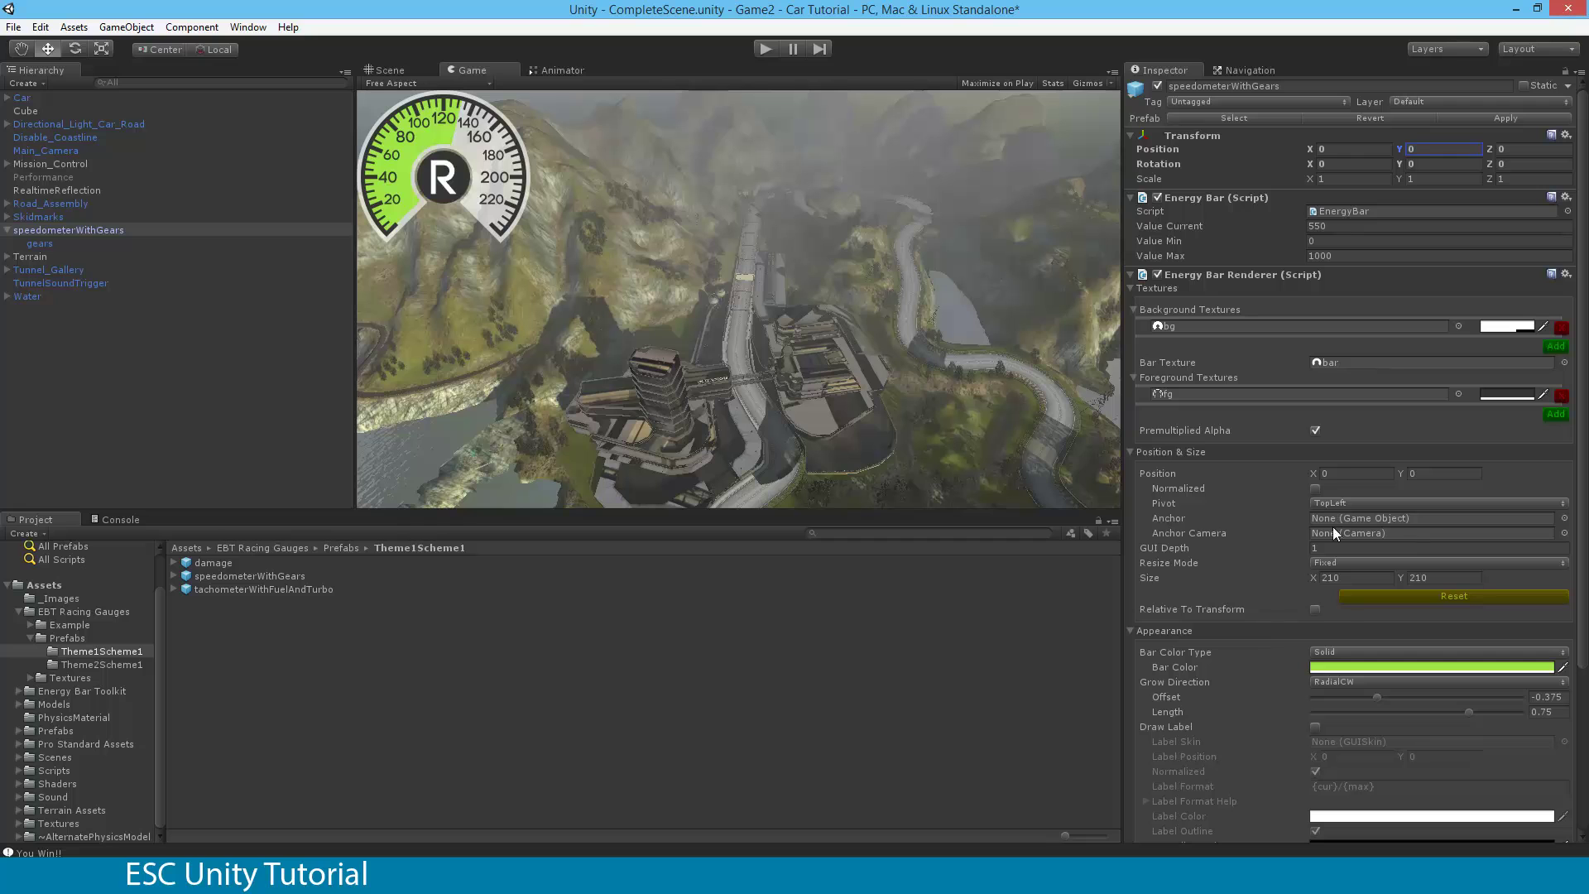
- Try a Position X of 100, remove it, and select the gears object
{"action": "left_click", "coordinate": [1343, 475]}
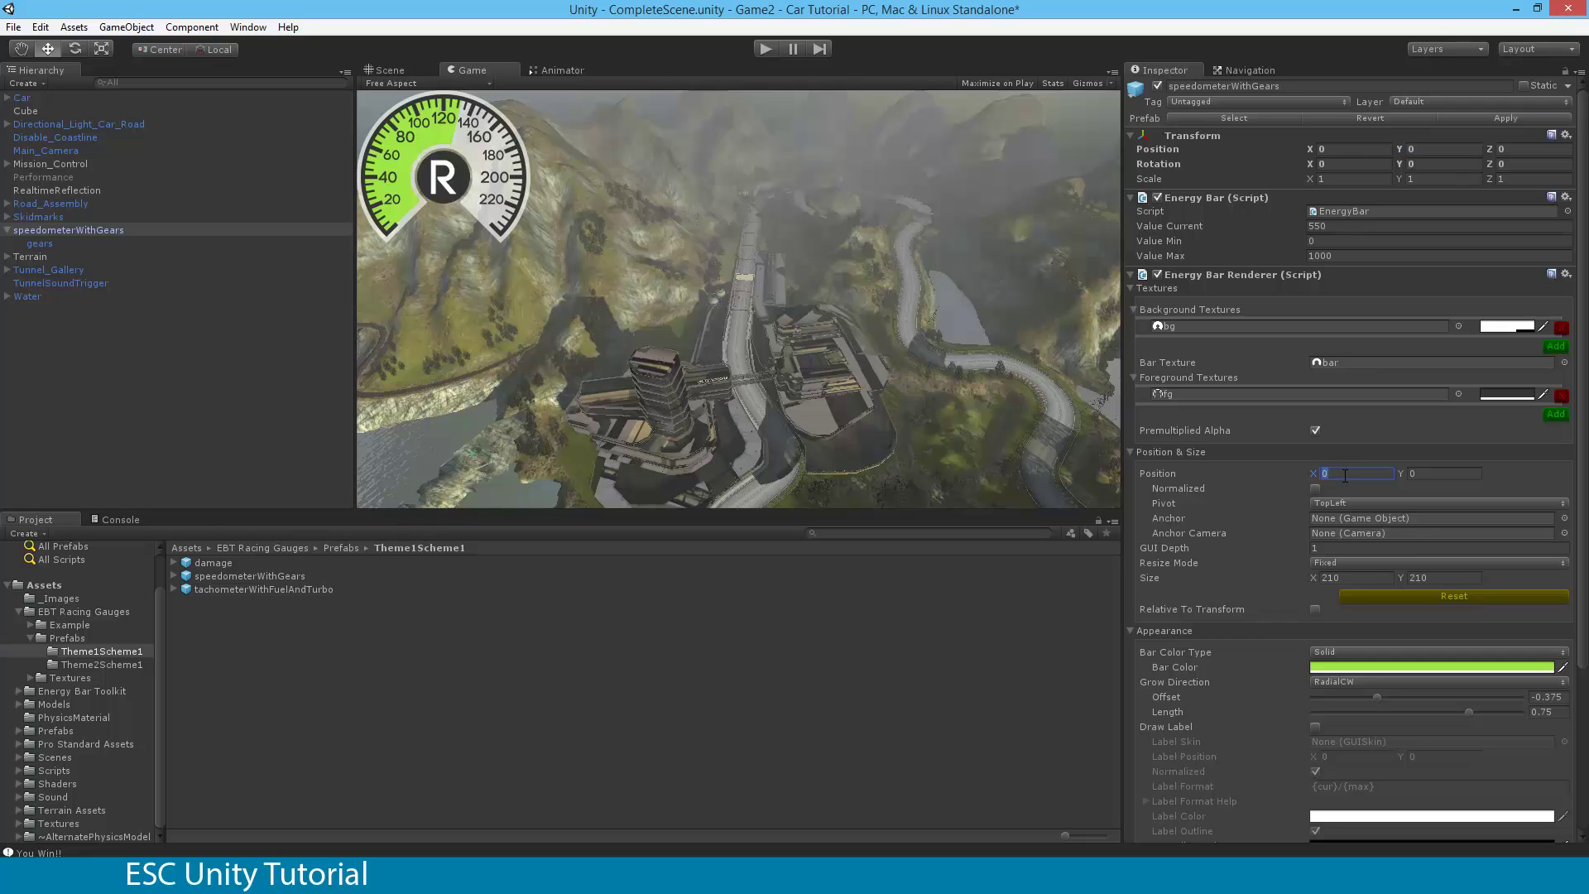
{"action": "left_click", "coordinate": [1358, 149]}
{"action": "type", "text": "100"}
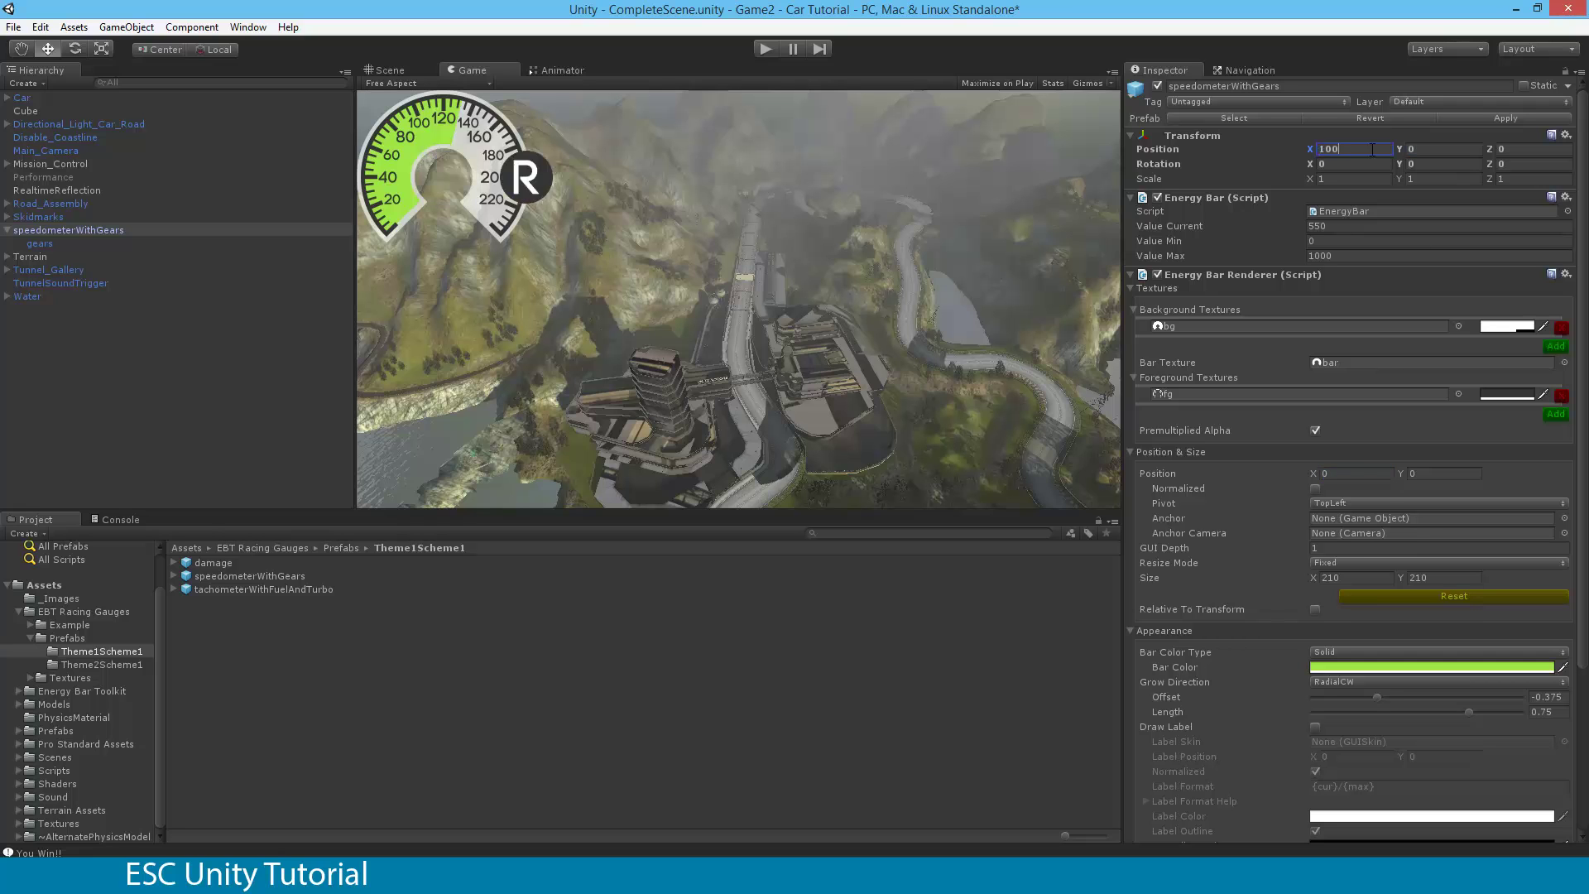
{"action": "key", "text": "BackSpace"}
{"action": "key", "text": "BackSpace"}
{"action": "key", "text": "BackSpace"}
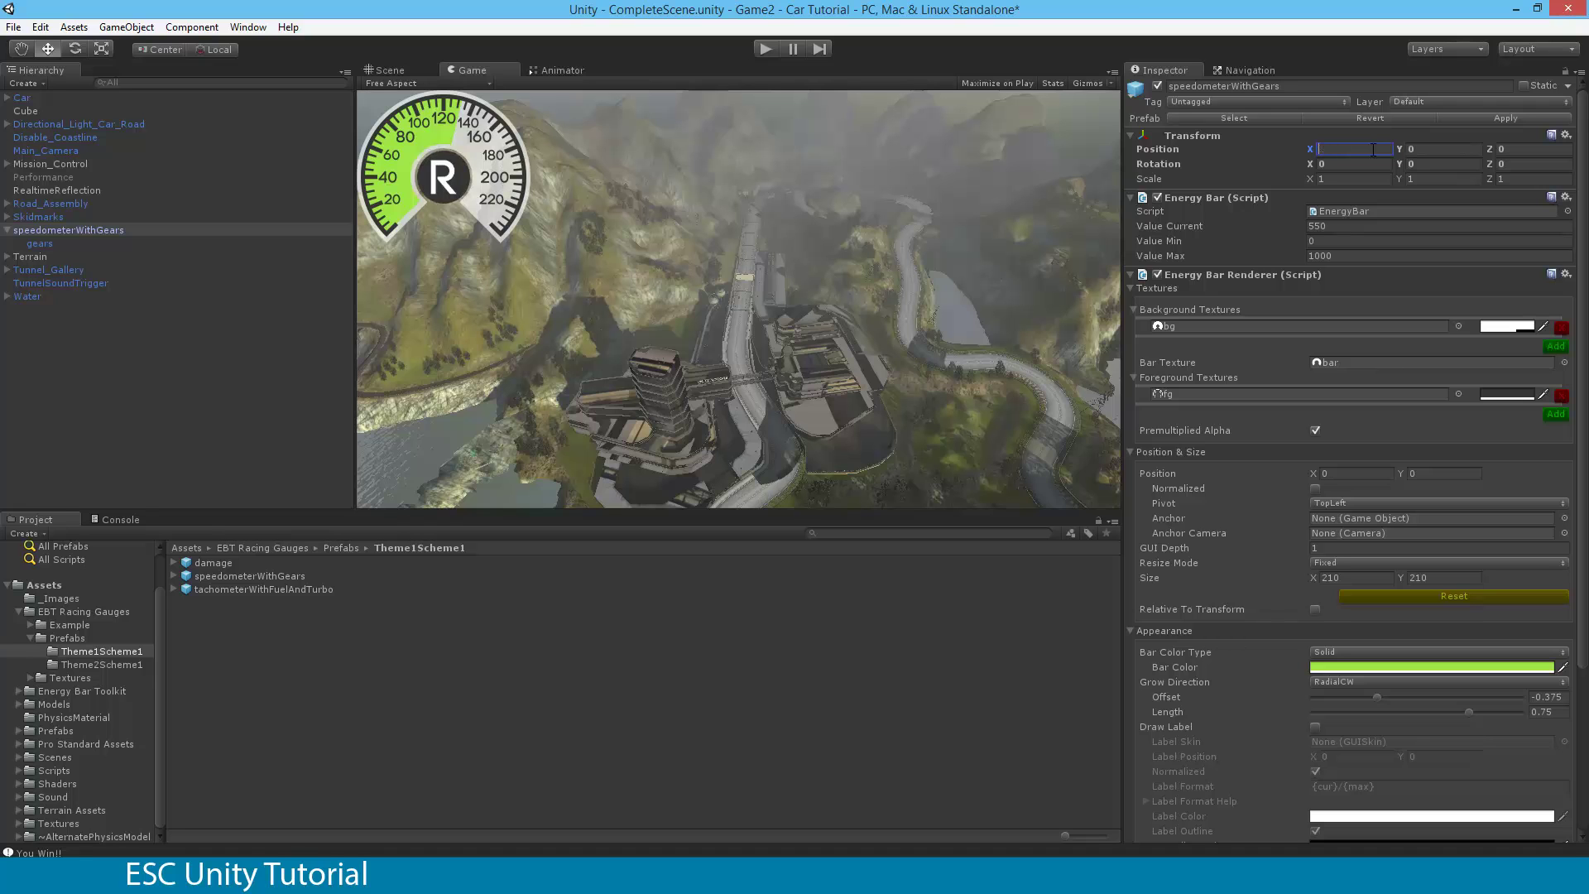
{"action": "left_click", "coordinate": [43, 244]}
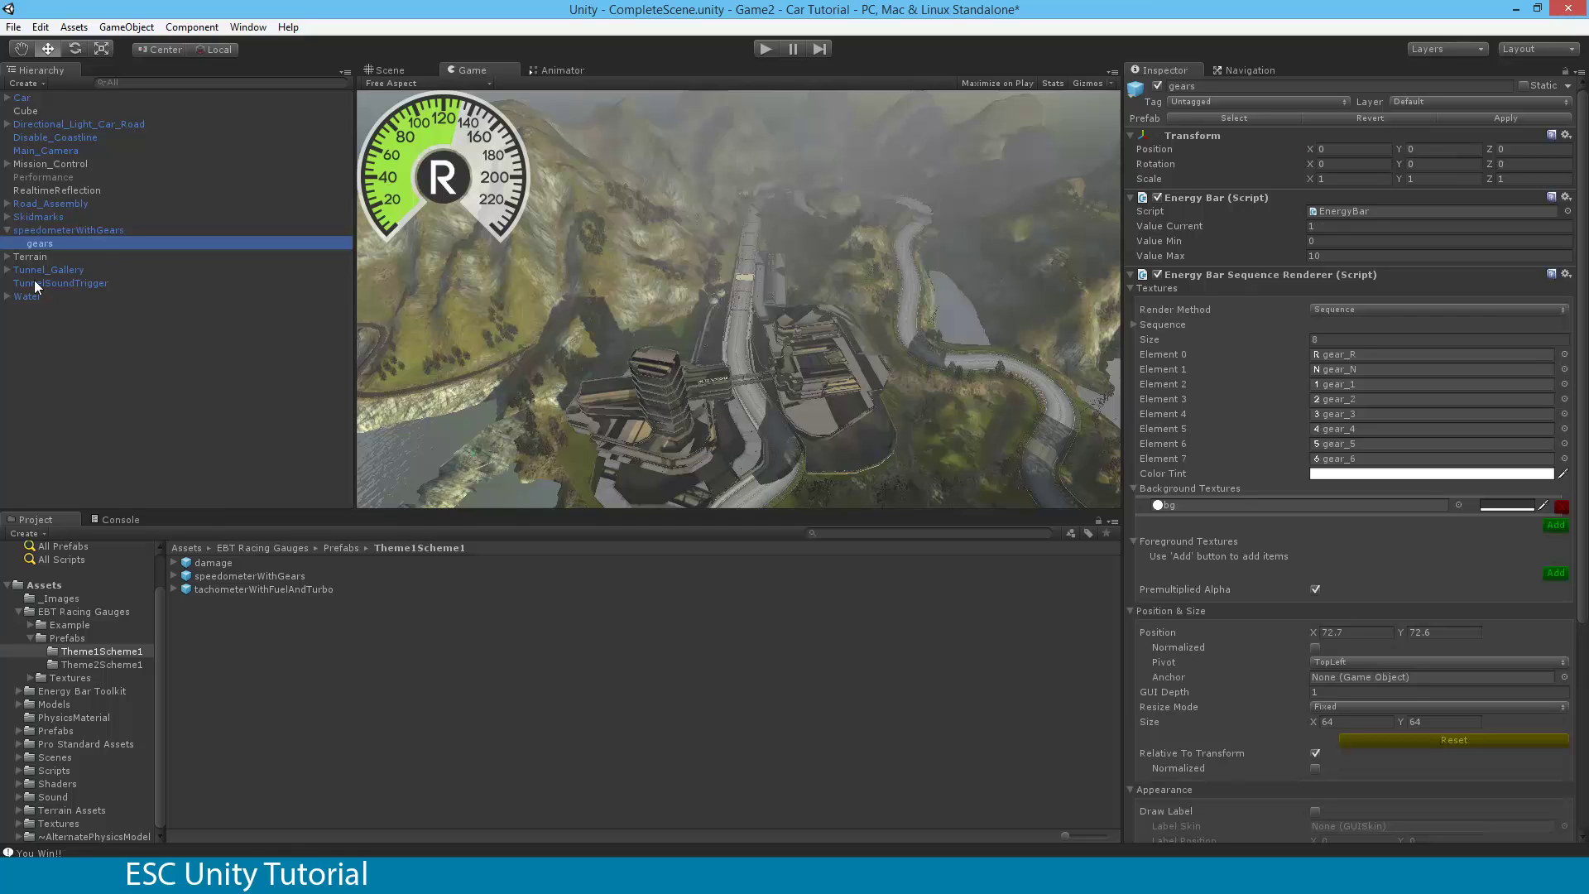
- Give speedometerWithGears a normalized position with a BottomLeft pivot and Position X 0
{"action": "left_click", "coordinate": [62, 230]}
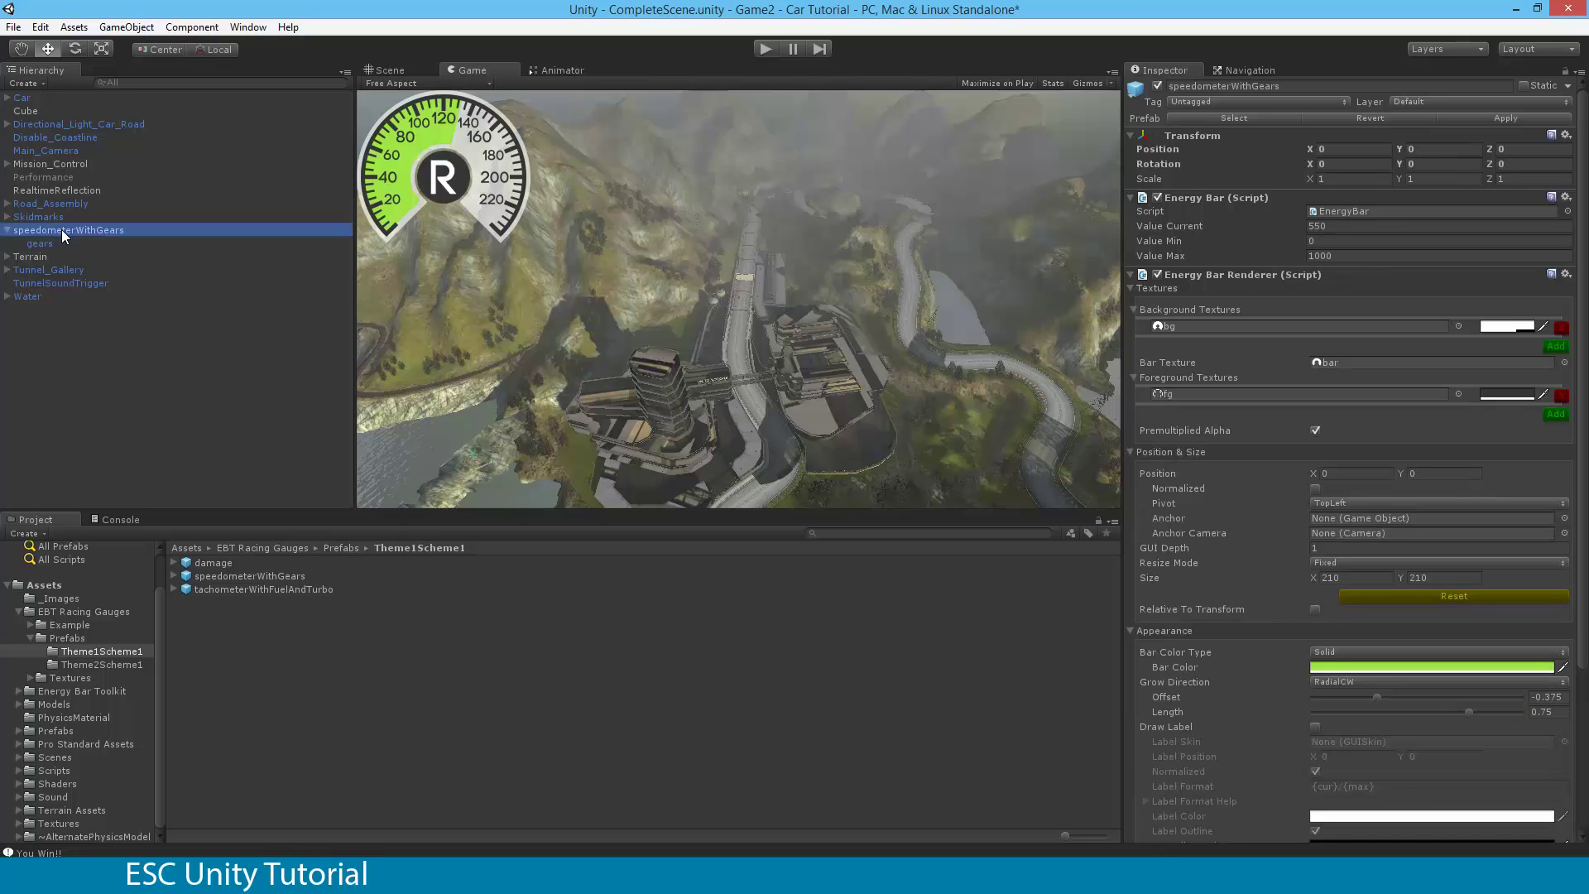
{"action": "left_click", "coordinate": [1325, 473]}
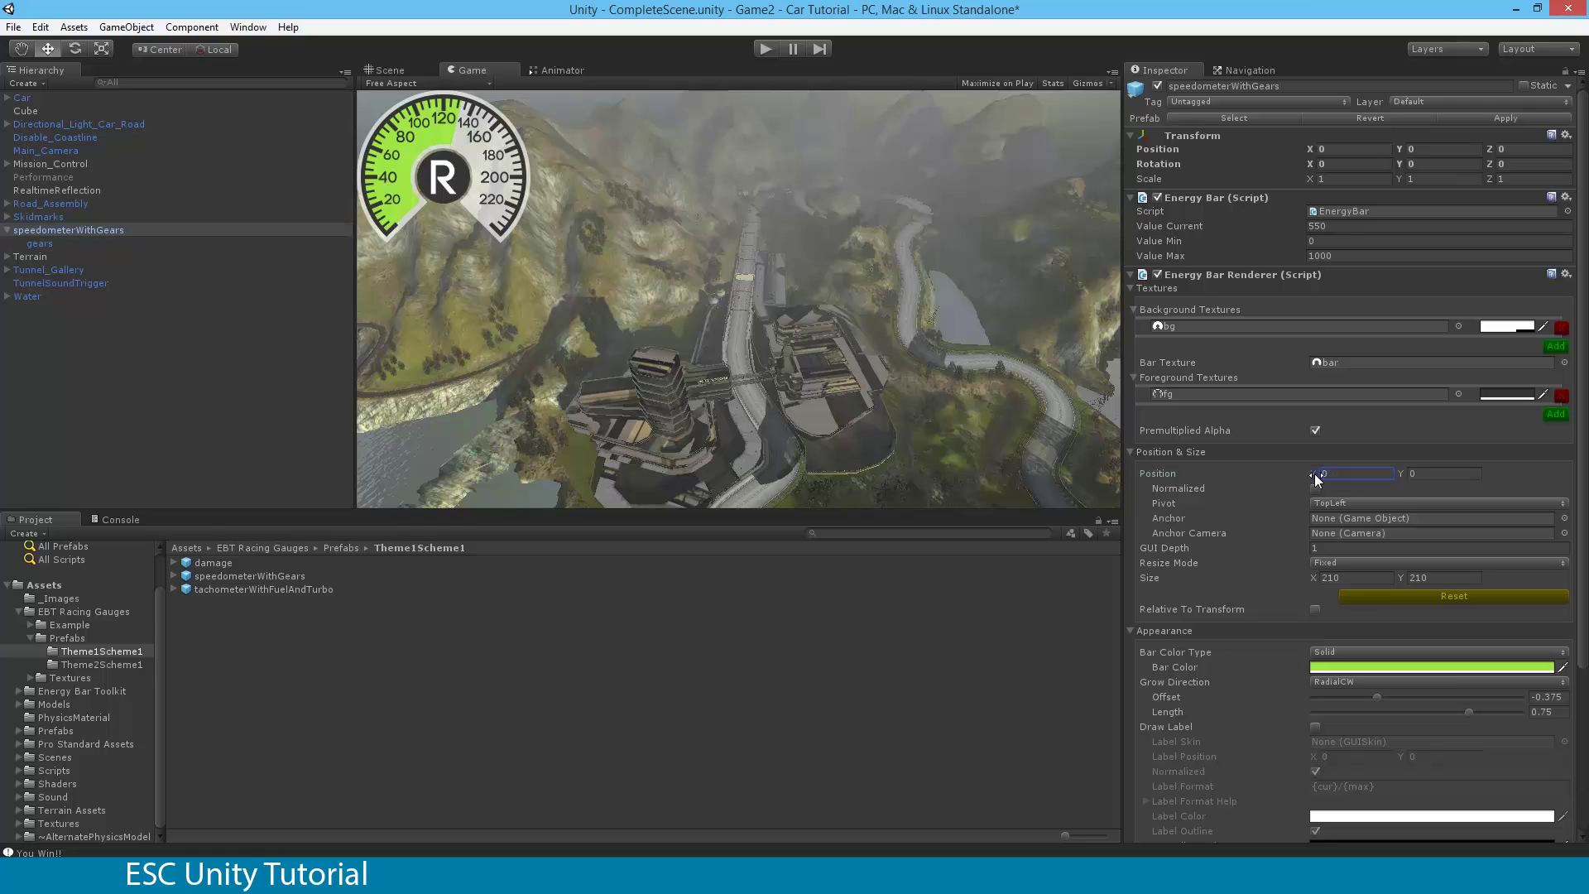
{"action": "mouse_move", "coordinate": [1315, 473]}
{"action": "left_mouse_down"}
{"action": "mouse_move", "coordinate": [1388, 473]}
{"action": "mouse_move", "coordinate": [96, 480]}
{"action": "mouse_move", "coordinate": [260, 502]}
{"action": "mouse_move", "coordinate": [1552, 482]}
{"action": "mouse_move", "coordinate": [1353, 467]}
{"action": "mouse_move", "coordinate": [1557, 483]}
{"action": "mouse_move", "coordinate": [1328, 469]}
{"action": "left_mouse_up"}
{"action": "left_click", "coordinate": [1315, 489]}
{"action": "left_click", "coordinate": [1351, 502]}
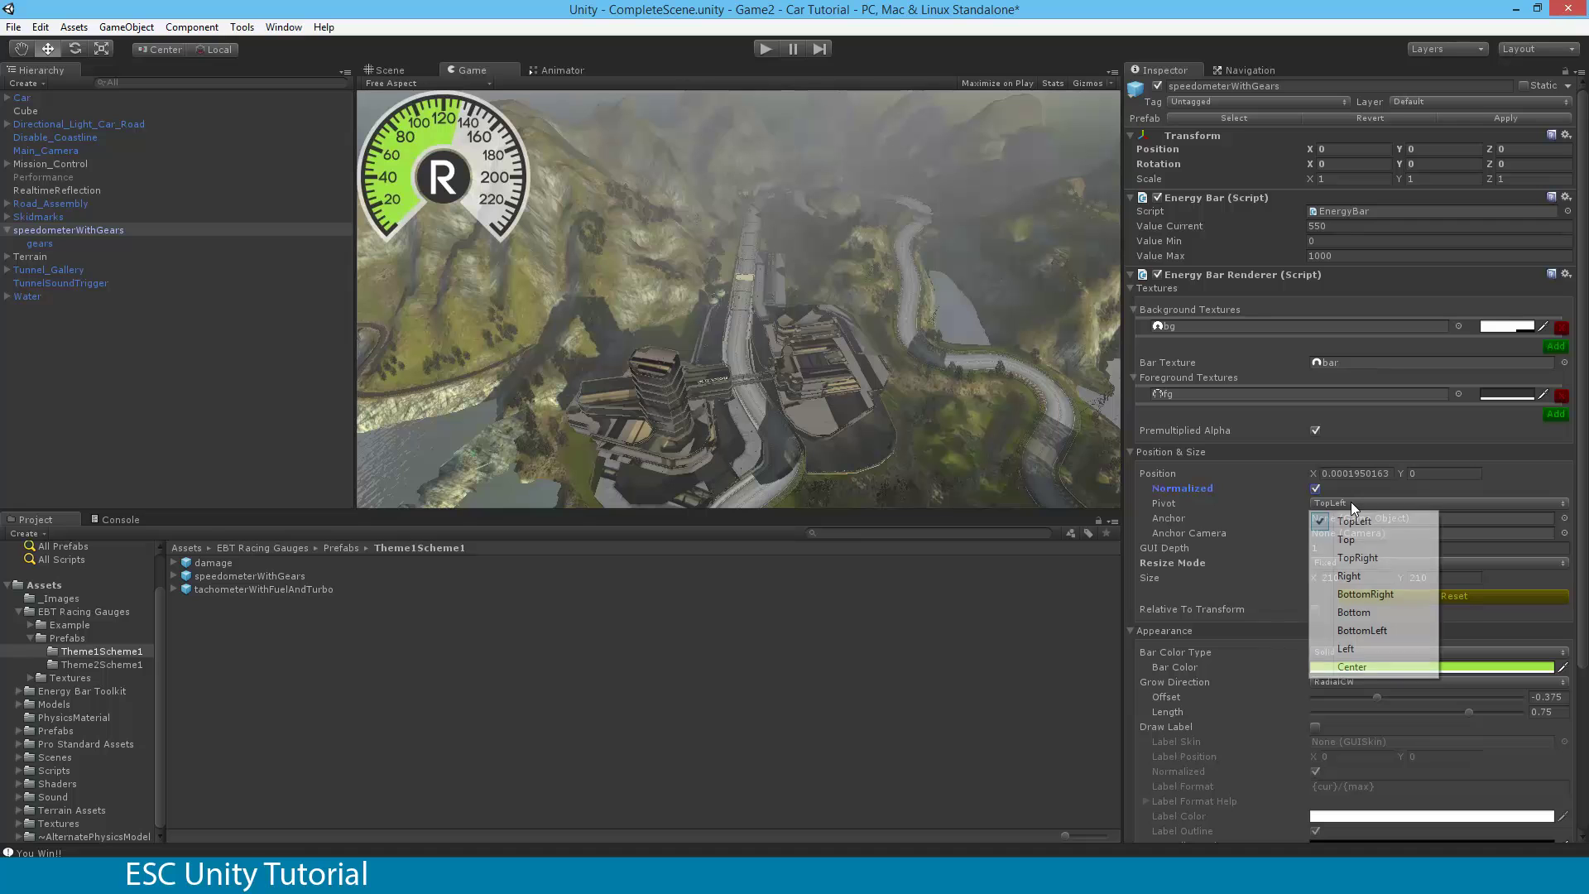
{"action": "left_click", "coordinate": [1384, 630]}
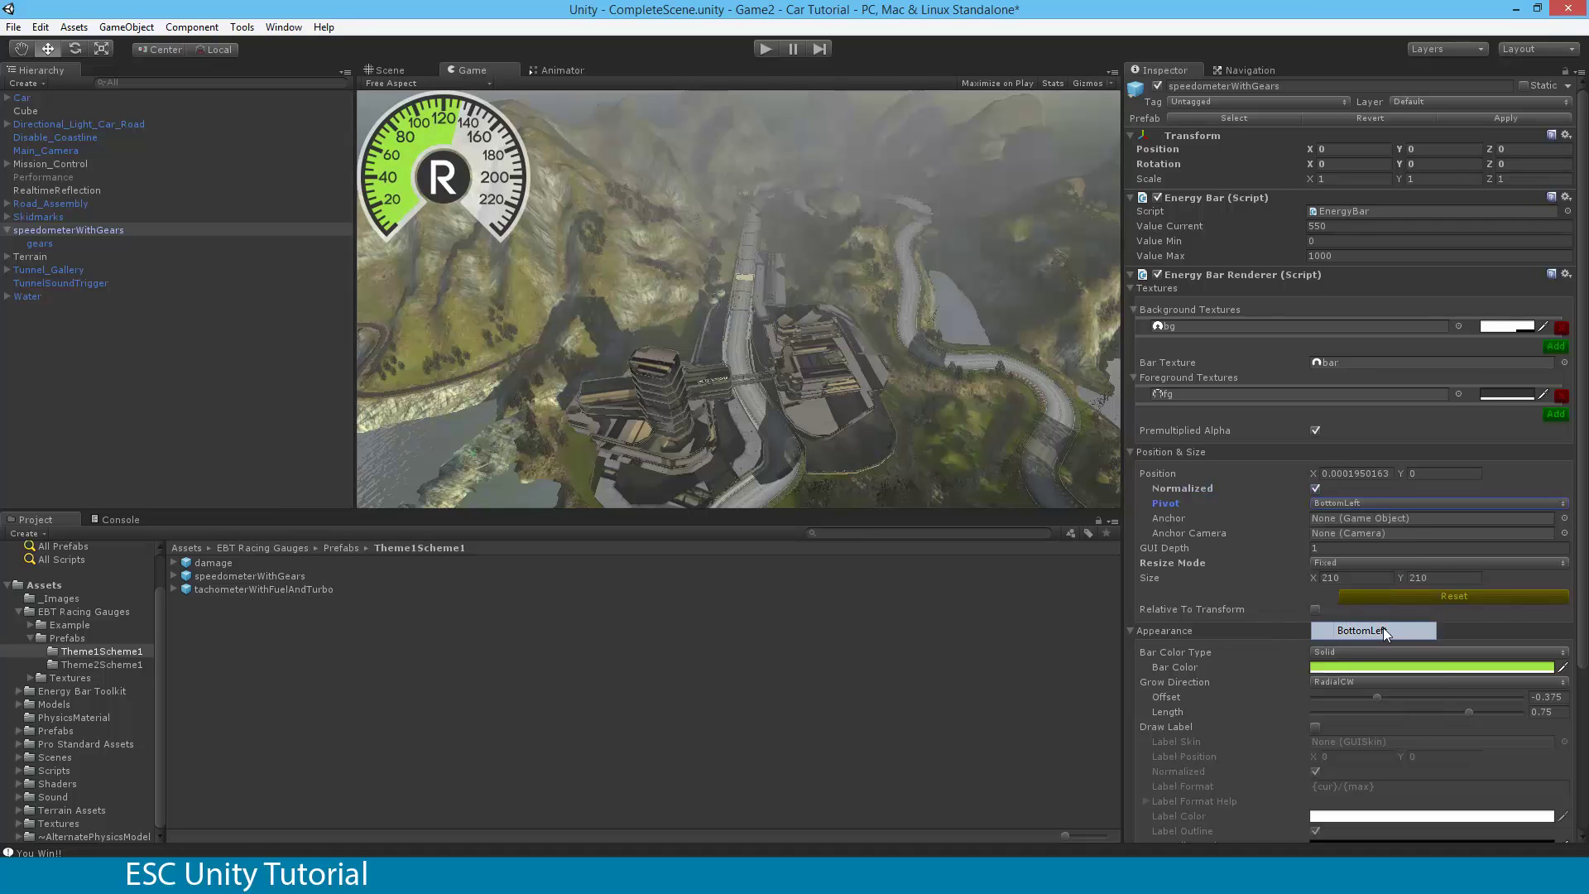
{"action": "left_click", "coordinate": [1376, 475]}
{"action": "type", "text": "0"}
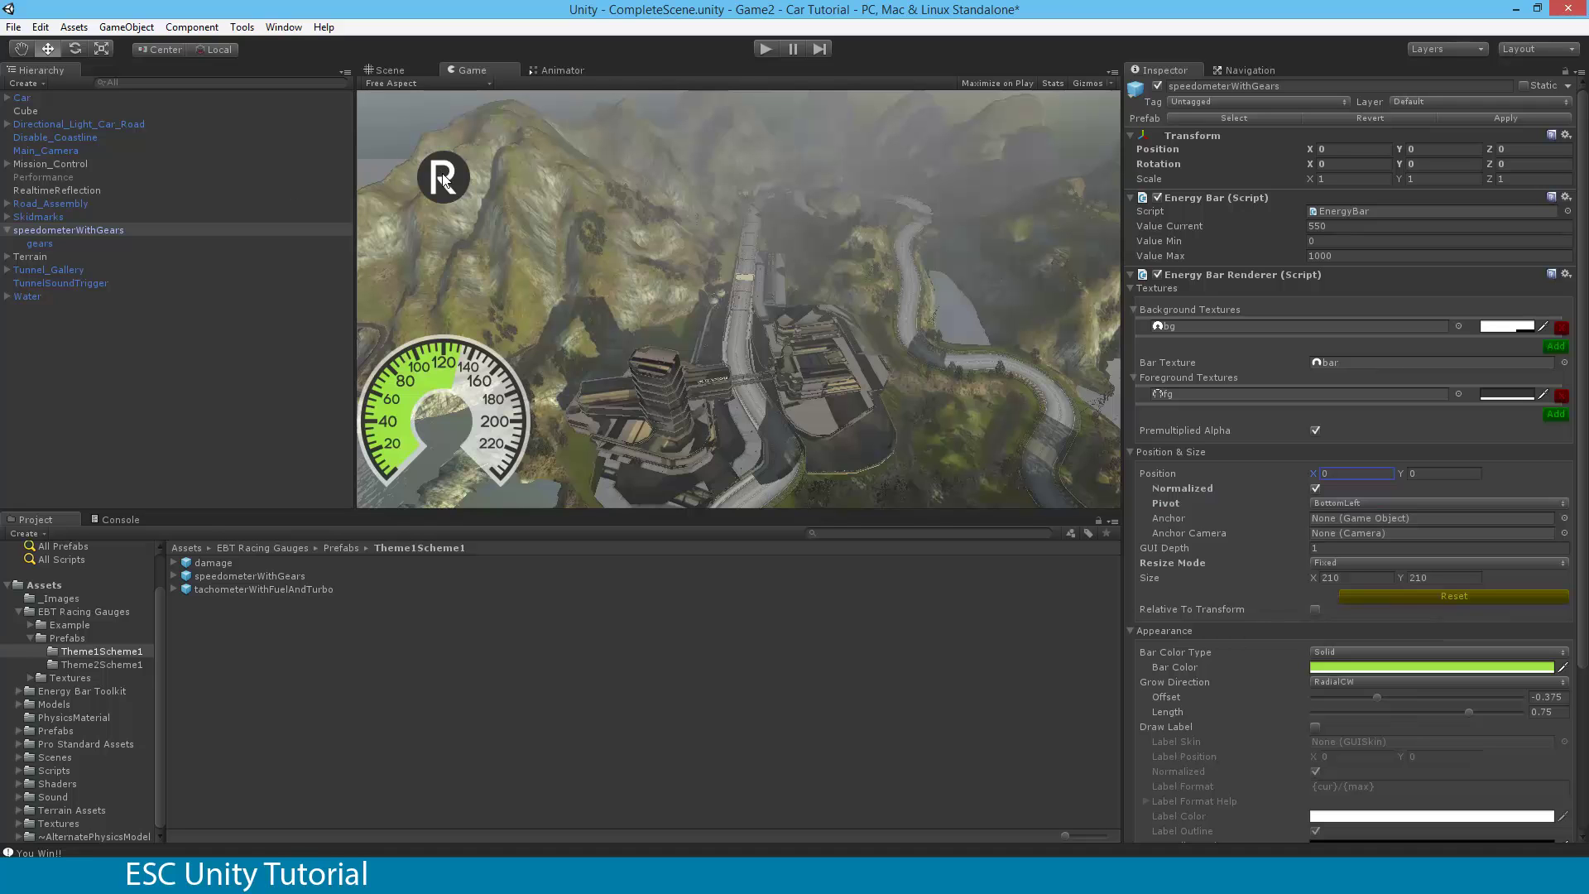
- Select the gears indicator and set its pivot to BottomLeft
{"action": "left_click", "coordinate": [39, 244]}
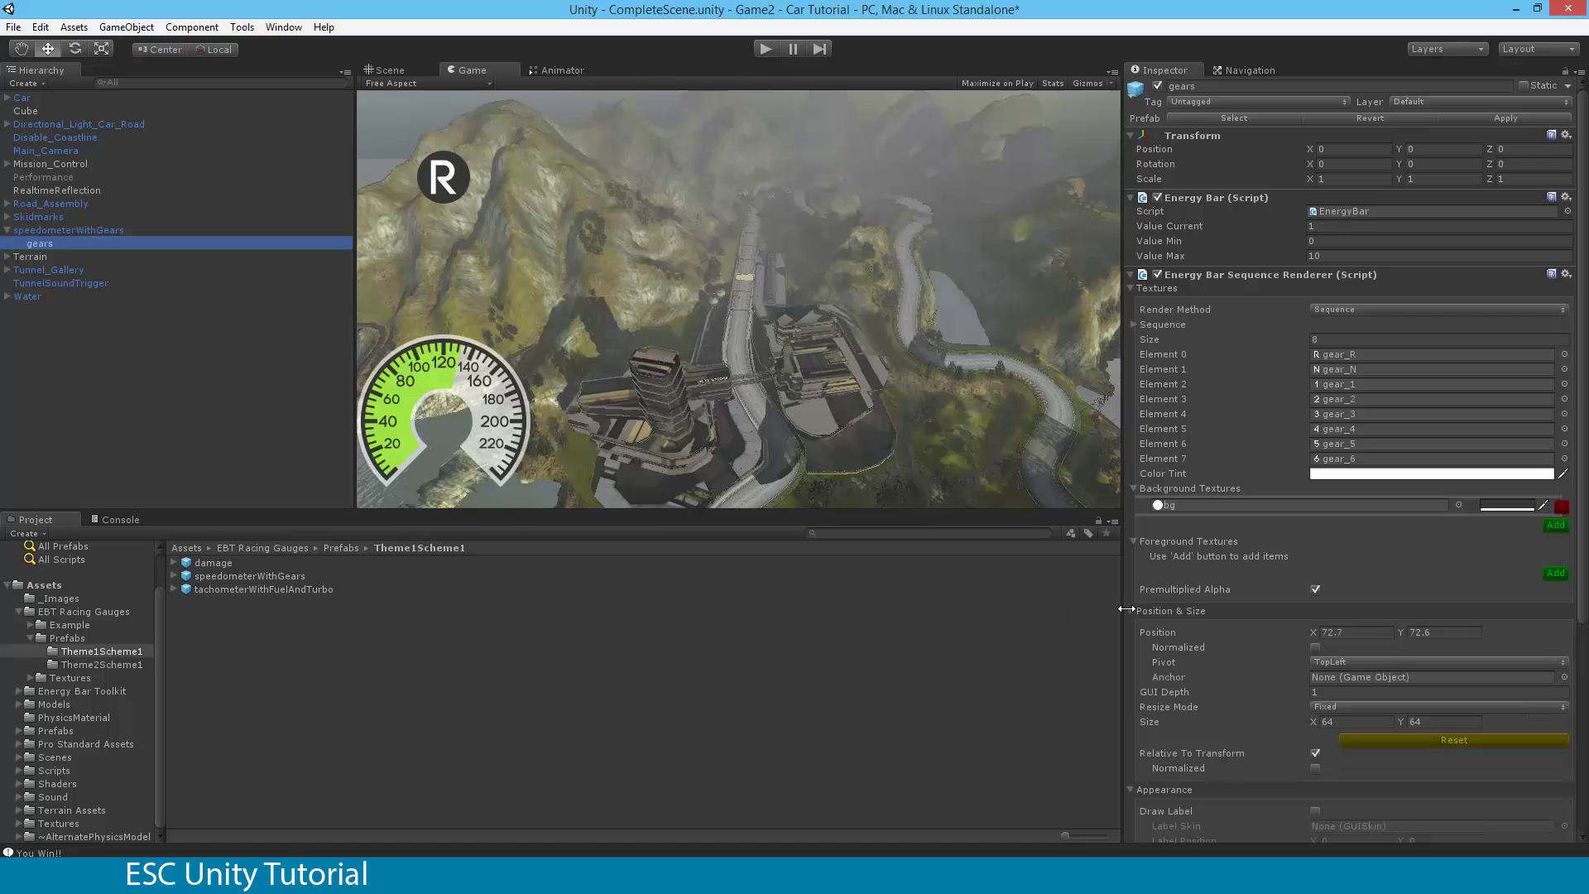
{"action": "left_click", "coordinate": [1351, 663]}
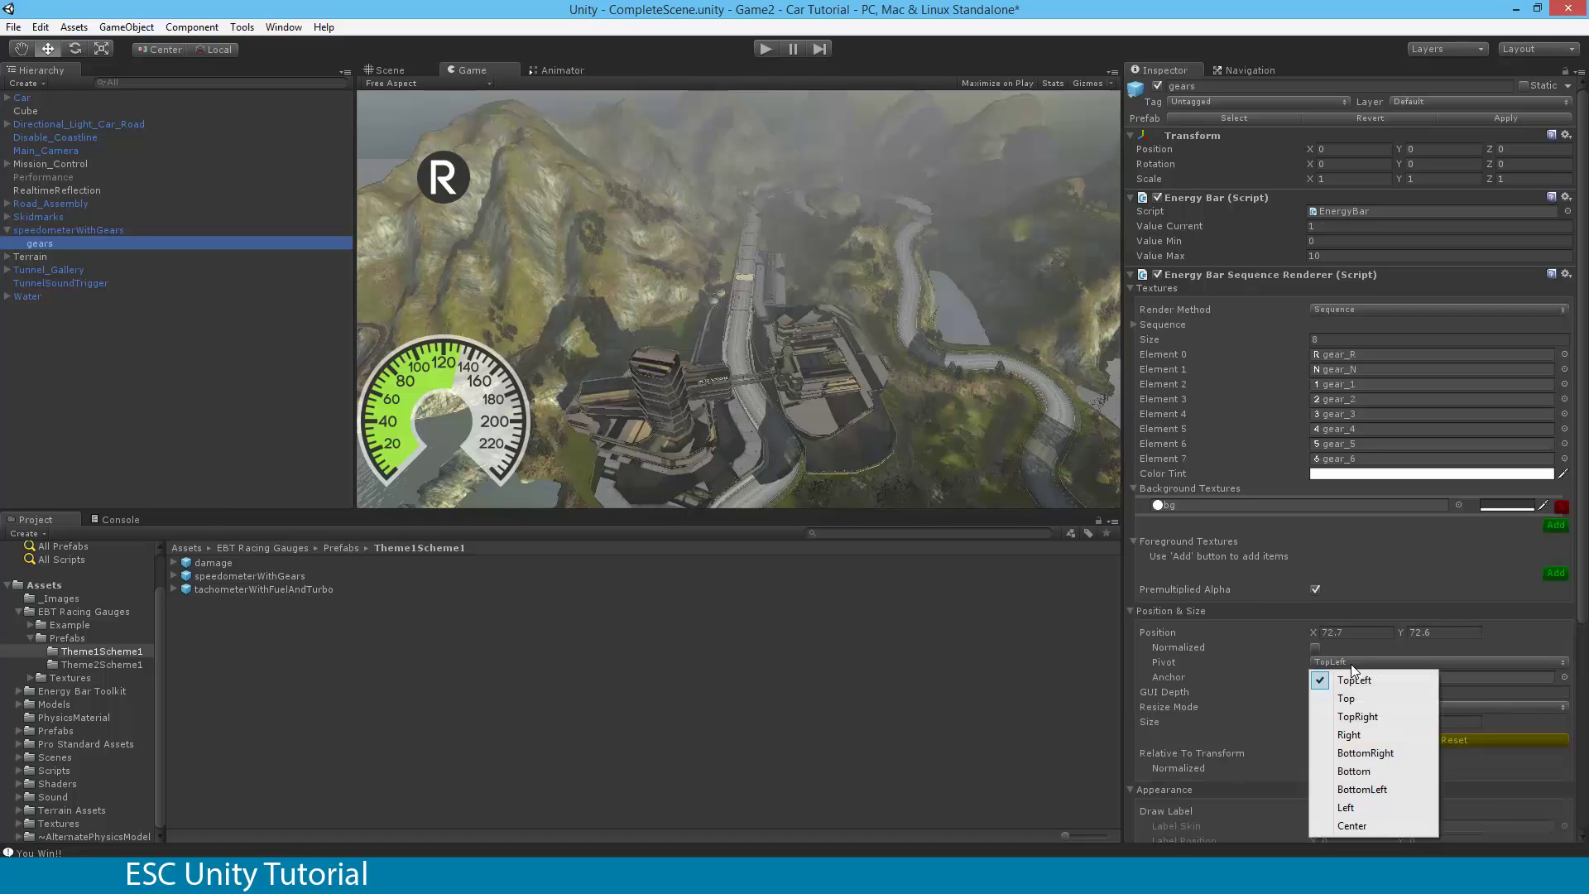
{"action": "left_click", "coordinate": [1373, 790]}
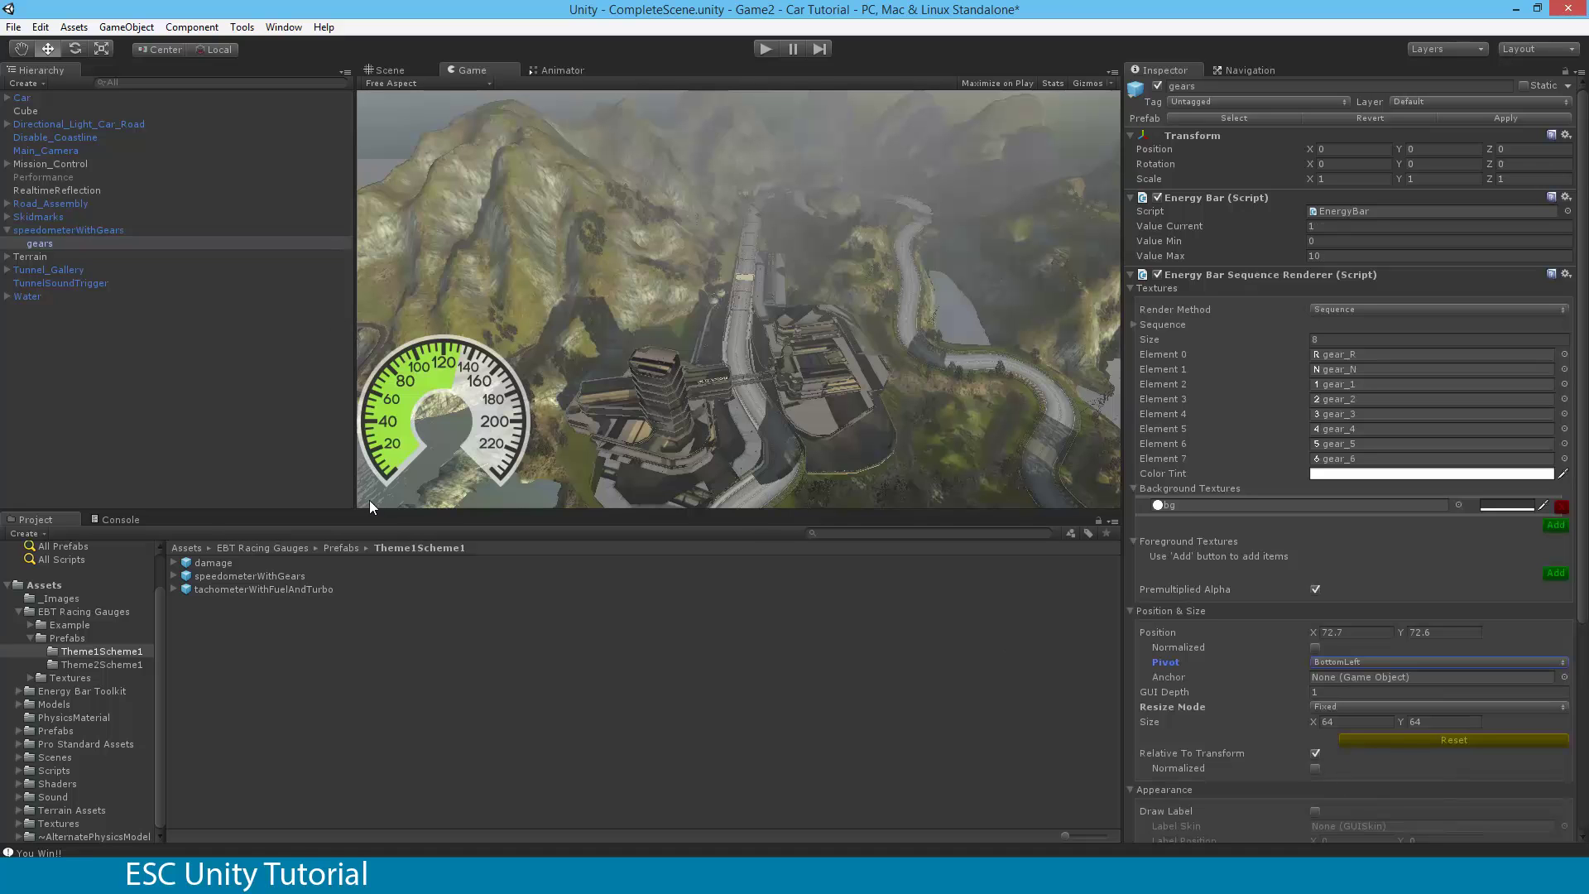
- Try gears position values, including normalized 0, 0, then turn Normalized back off
{"action": "left_click", "coordinate": [1323, 631]}
{"action": "type", "text": "-"}
{"action": "left_click", "coordinate": [1414, 633]}
{"action": "left_click", "coordinate": [1316, 647]}
{"action": "left_click", "coordinate": [1349, 632]}
{"action": "type", "text": "0"}
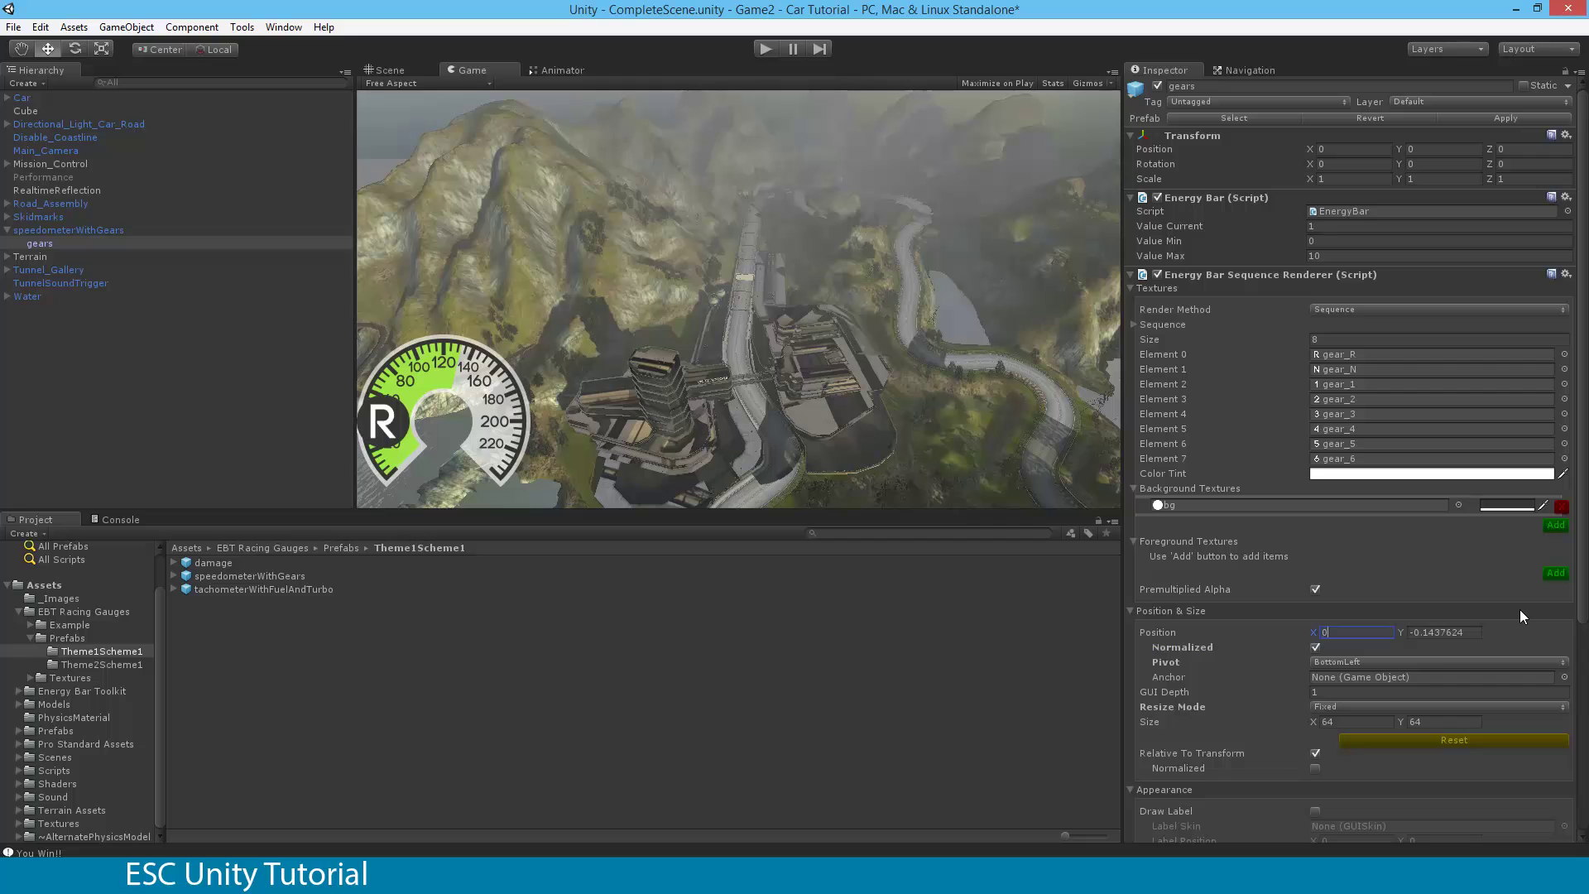
{"action": "key", "text": "Tab"}
{"action": "type", "text": "0"}
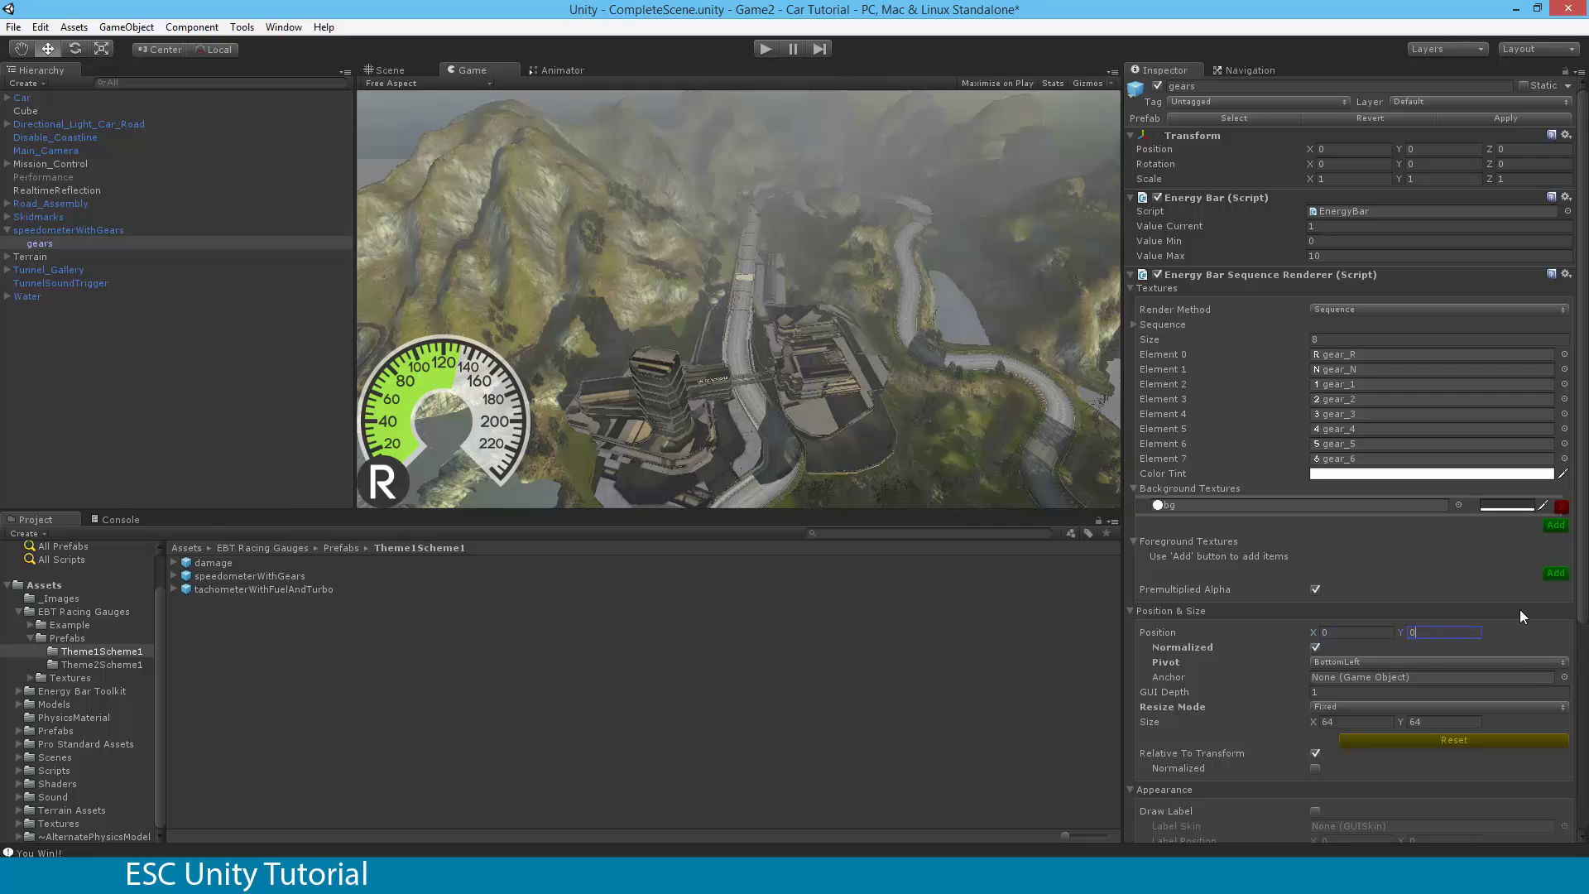
{"action": "left_click", "coordinate": [1315, 648]}
- Position the gears indicator at X 72.7, Y -72.6, centred in the speedometer dial
{"action": "left_click_drag", "start_coordinate": [1313, 633], "coordinate": [1557, 646]}
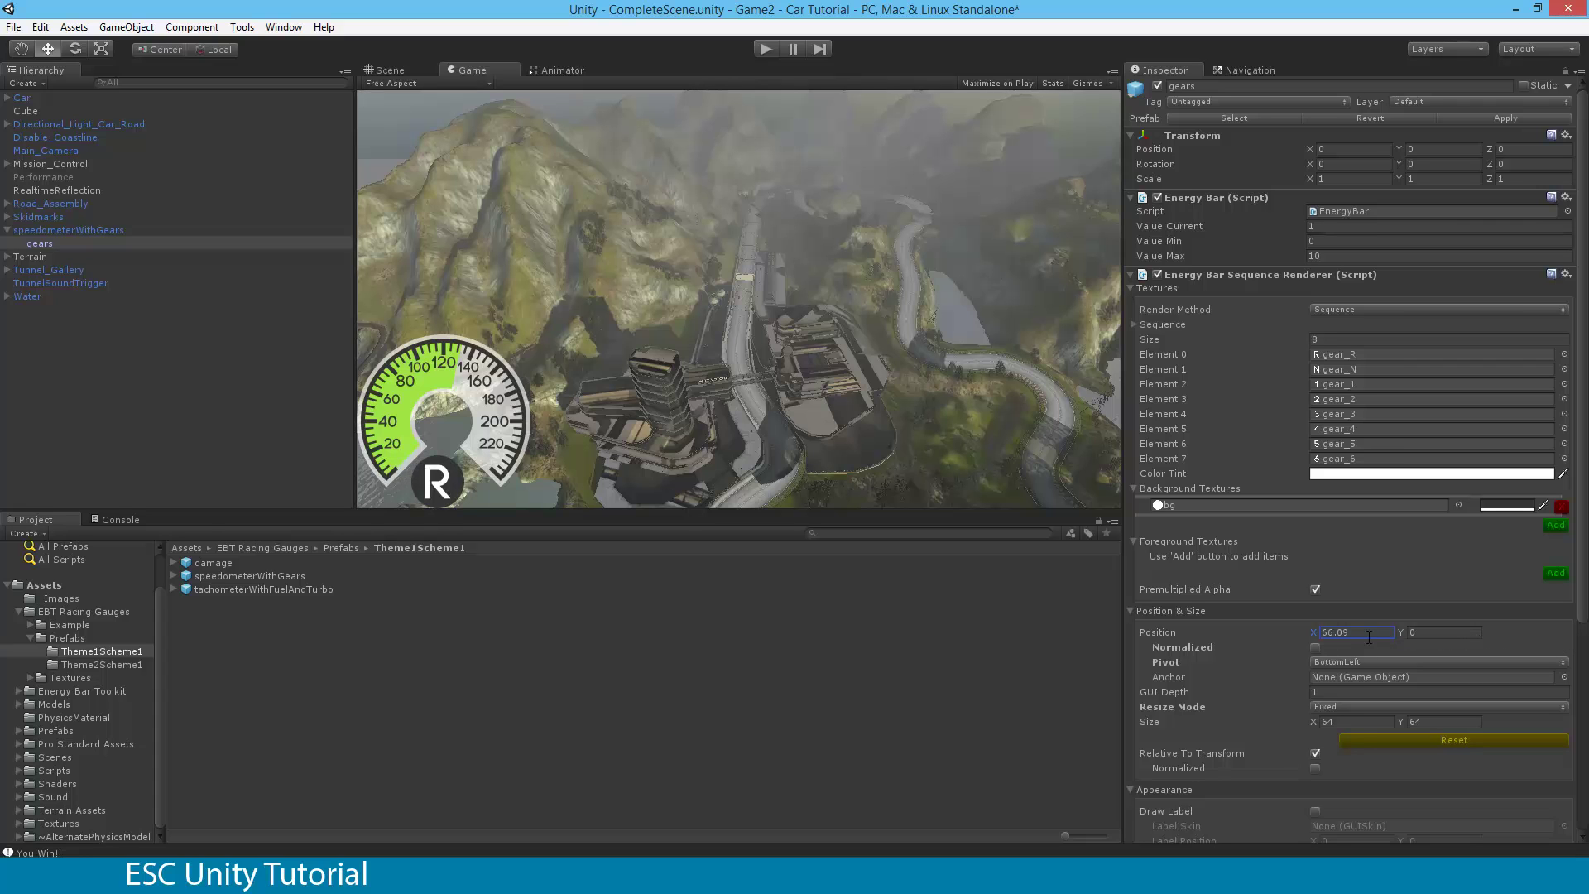
{"action": "type", "text": "72."}
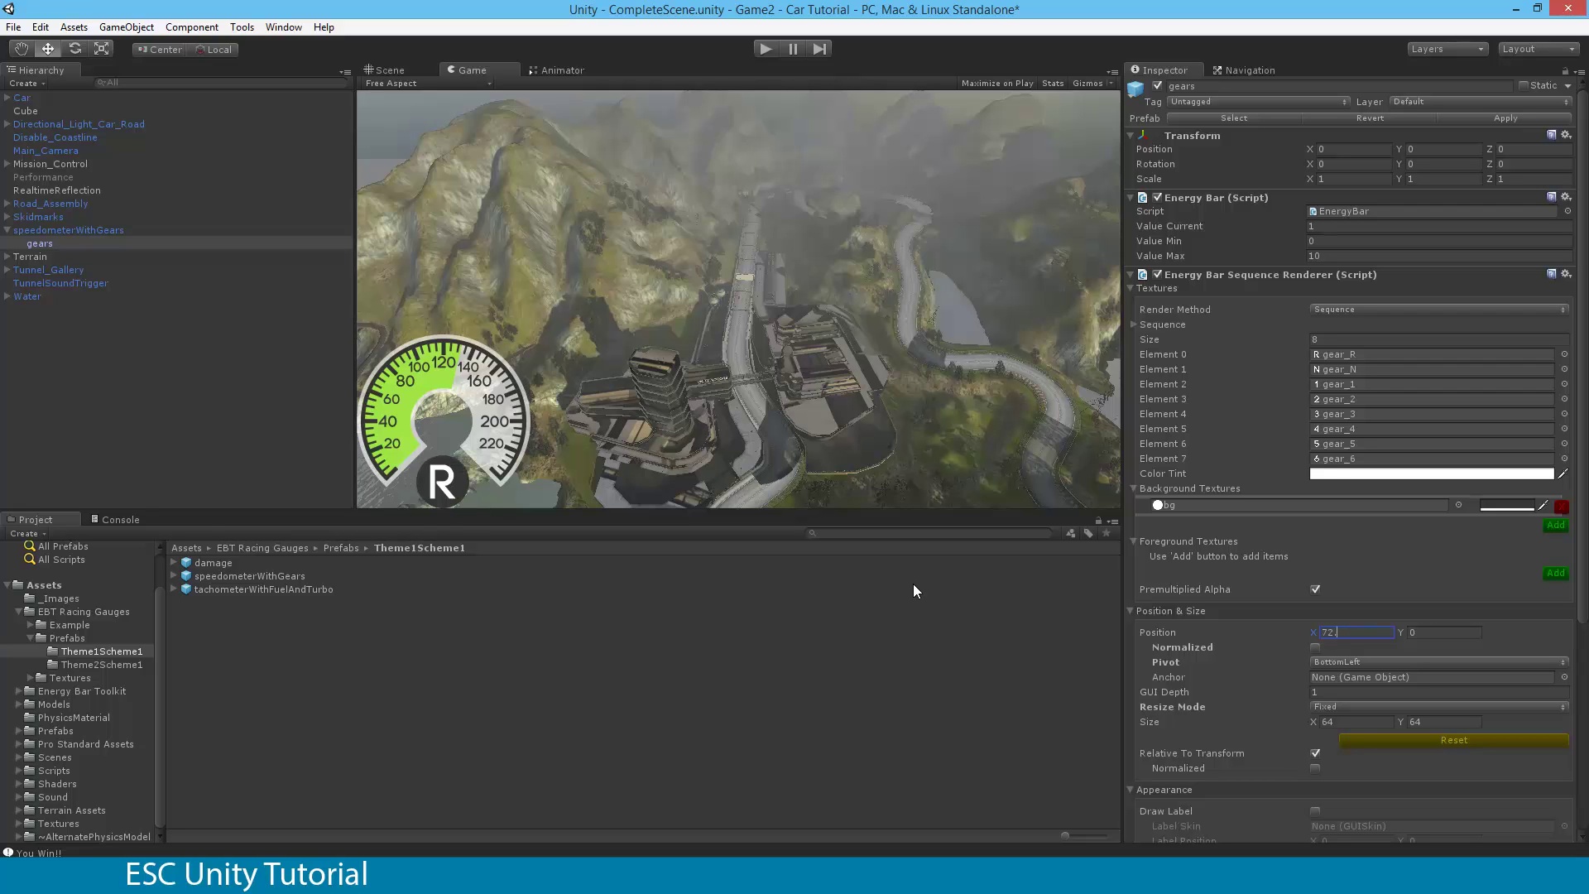
{"action": "type", "text": "7"}
{"action": "key", "text": "Tab"}
{"action": "type", "text": "72"}
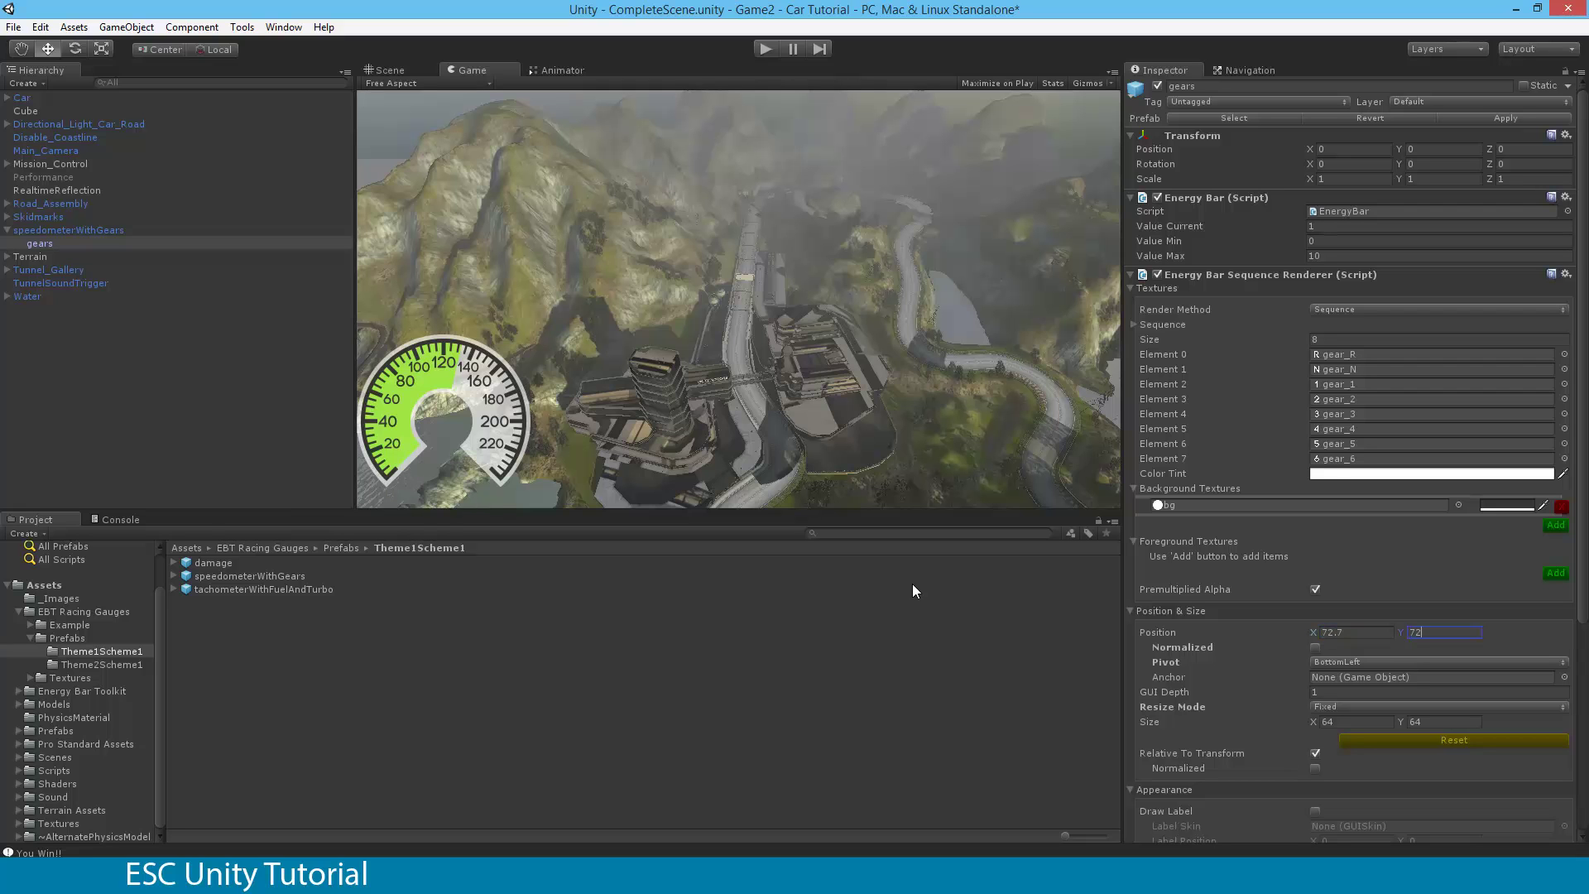
{"action": "type", "text": ".6"}
{"action": "type", "text": "-"}
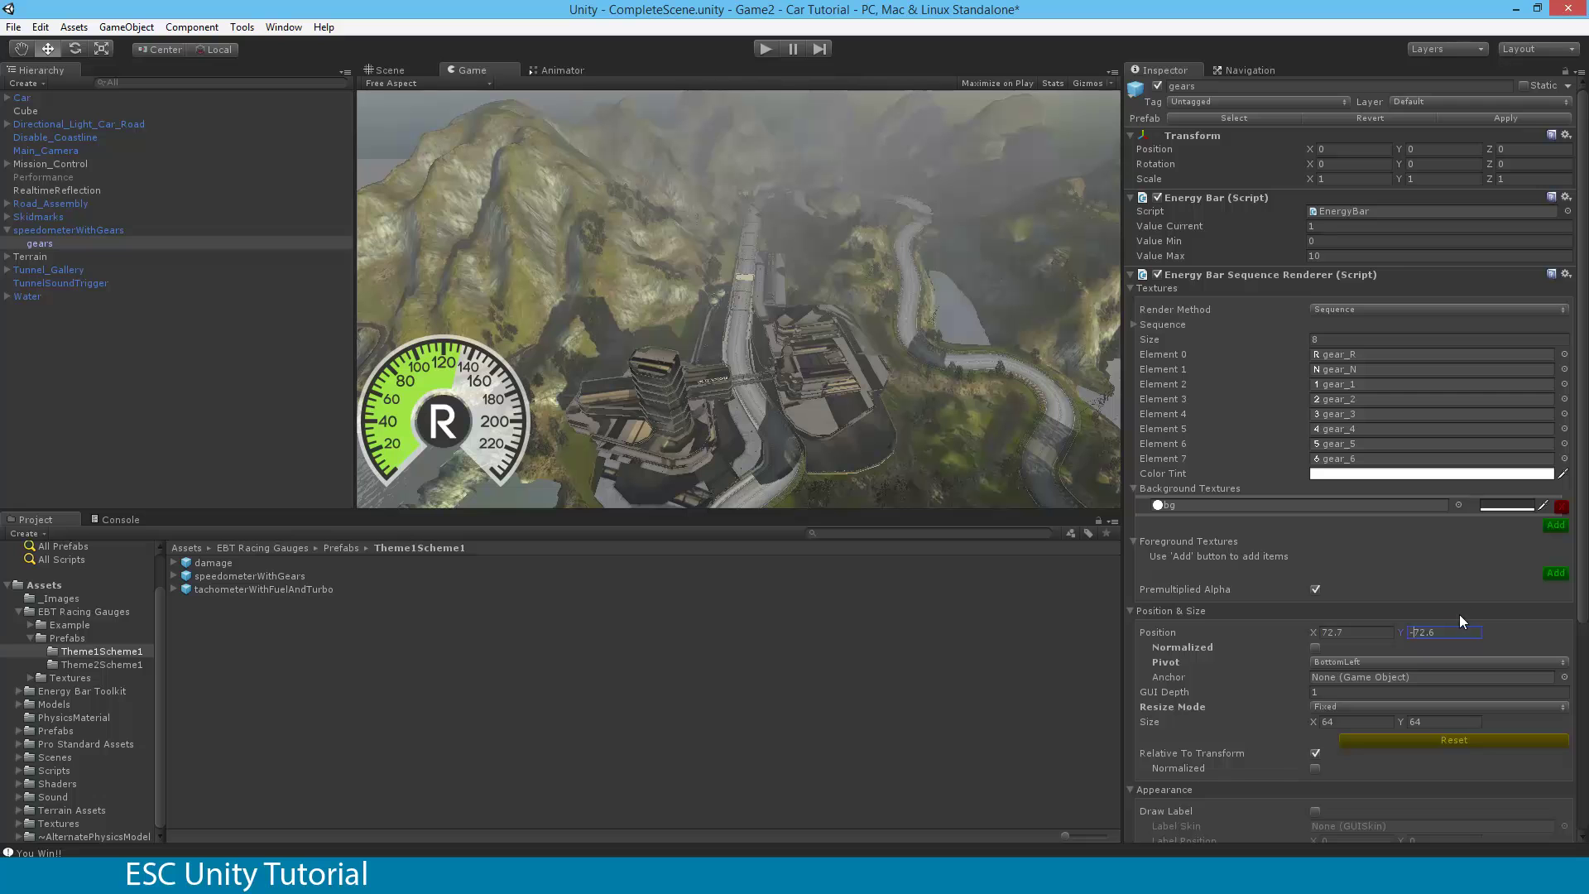
{"action": "left_click", "coordinate": [765, 48]}
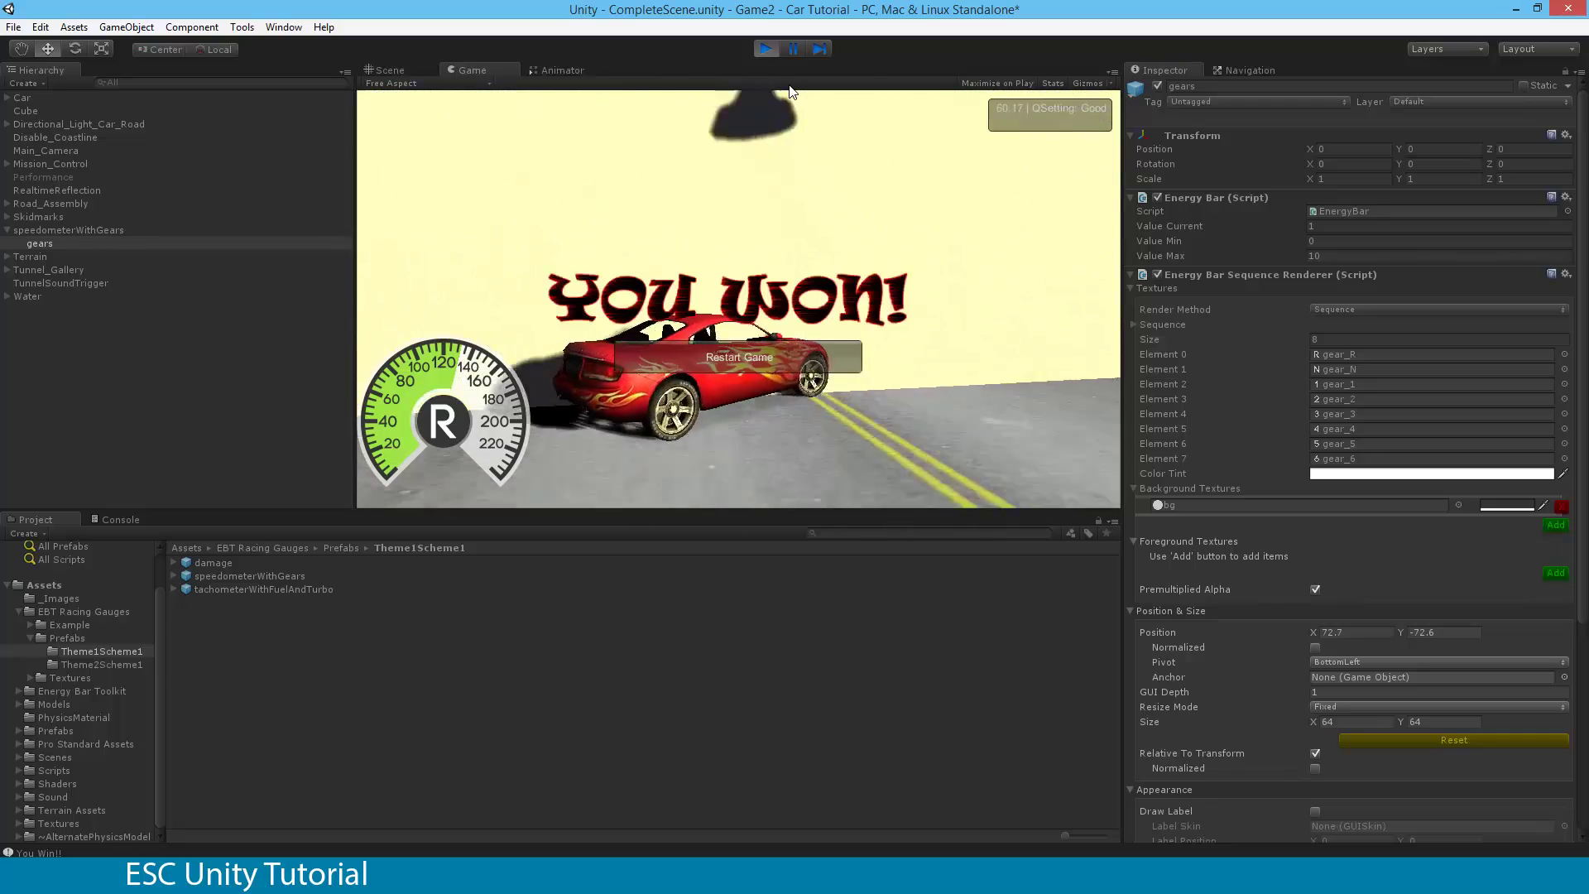
{"action": "left_click", "coordinate": [765, 48]}
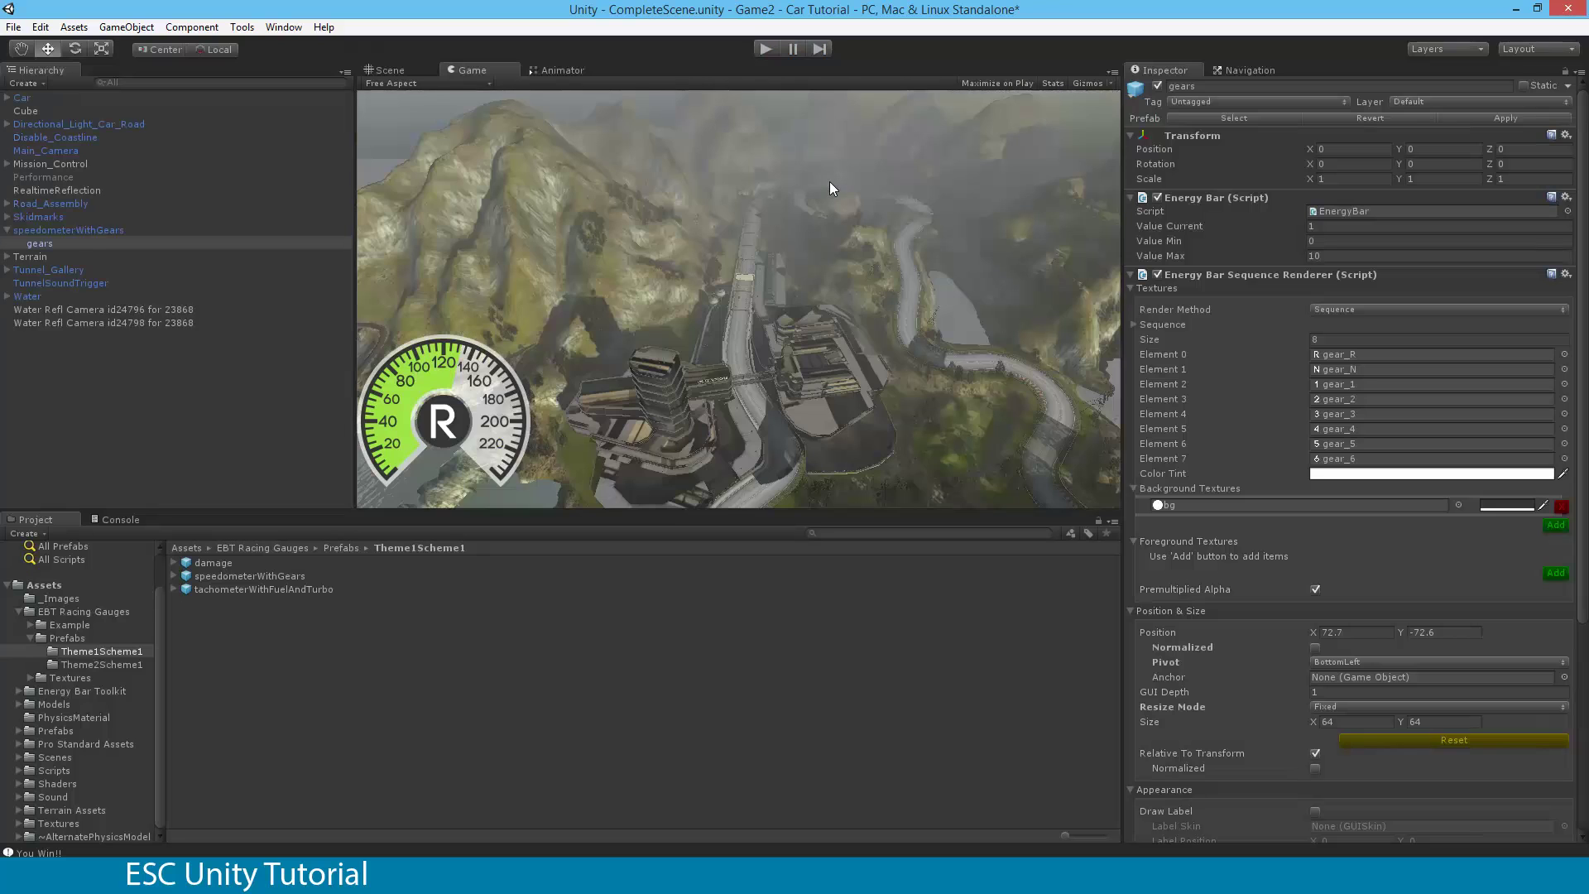
- On speedometerWithGears, scrub Value Current up to 1075 so the dial fills completely green
{"action": "left_click", "coordinate": [45, 231]}
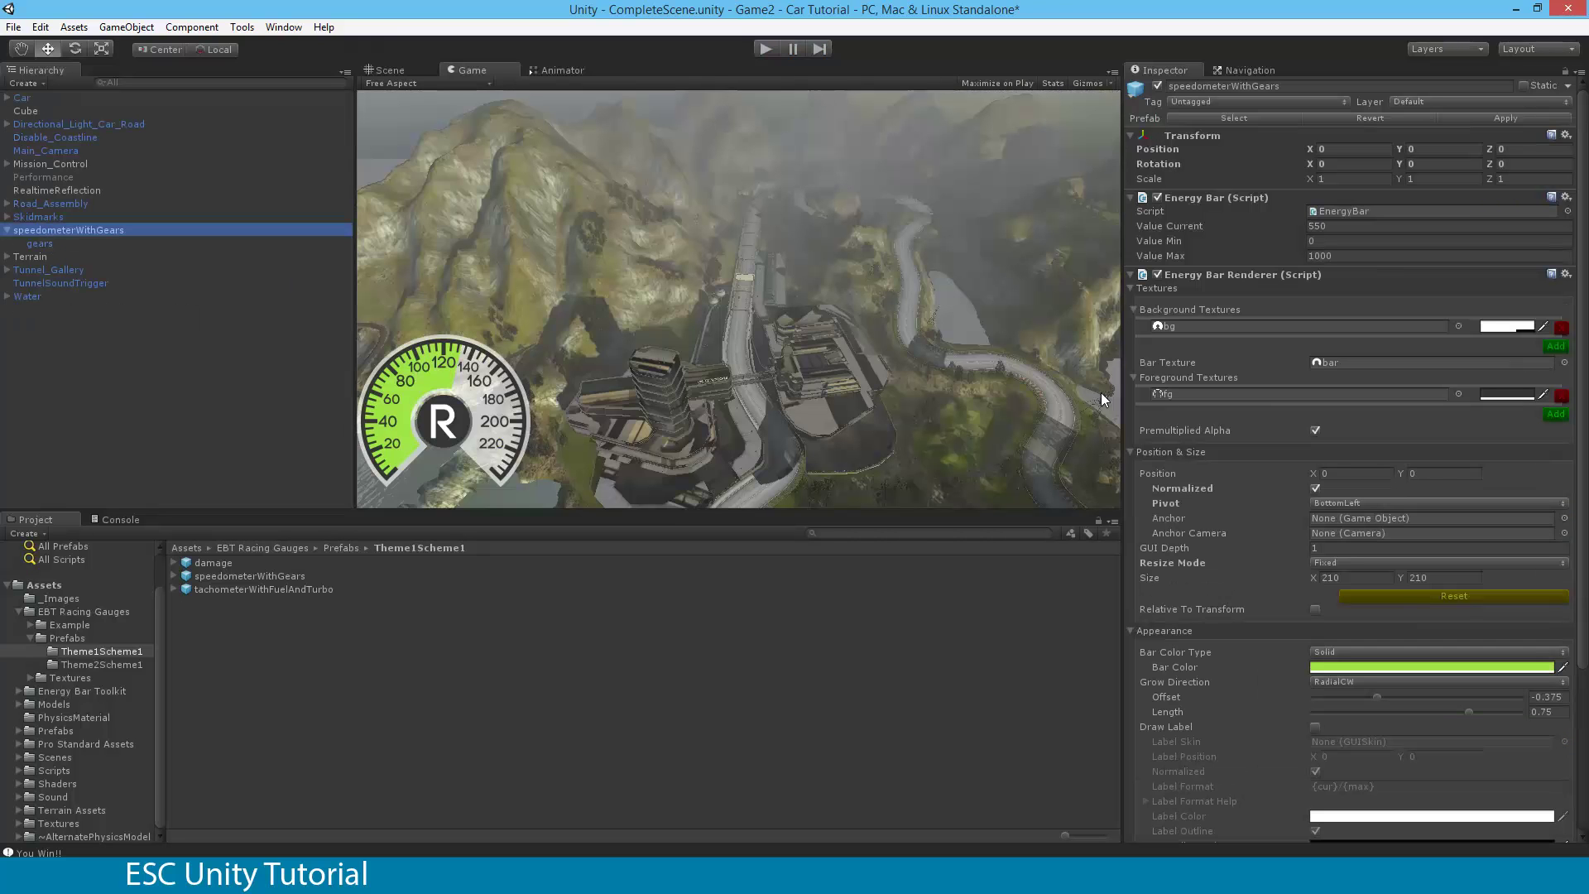
{"action": "left_click", "coordinate": [1187, 226]}
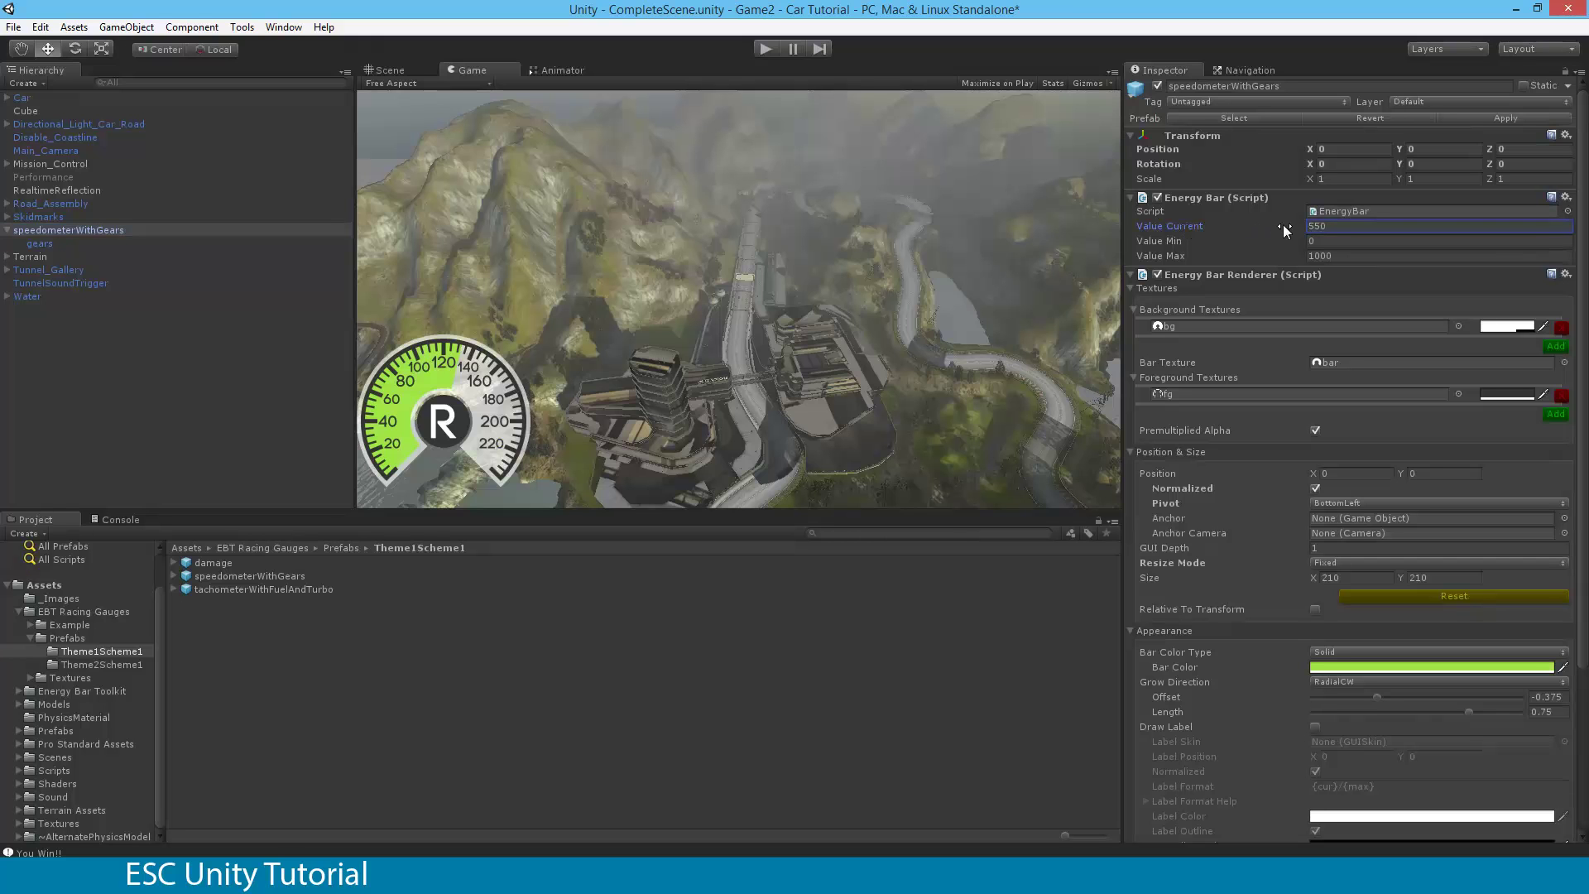
{"action": "left_click_drag", "start_coordinate": [1283, 225], "coordinate": [1194, 260]}
{"action": "left_click", "coordinate": [1192, 260]}
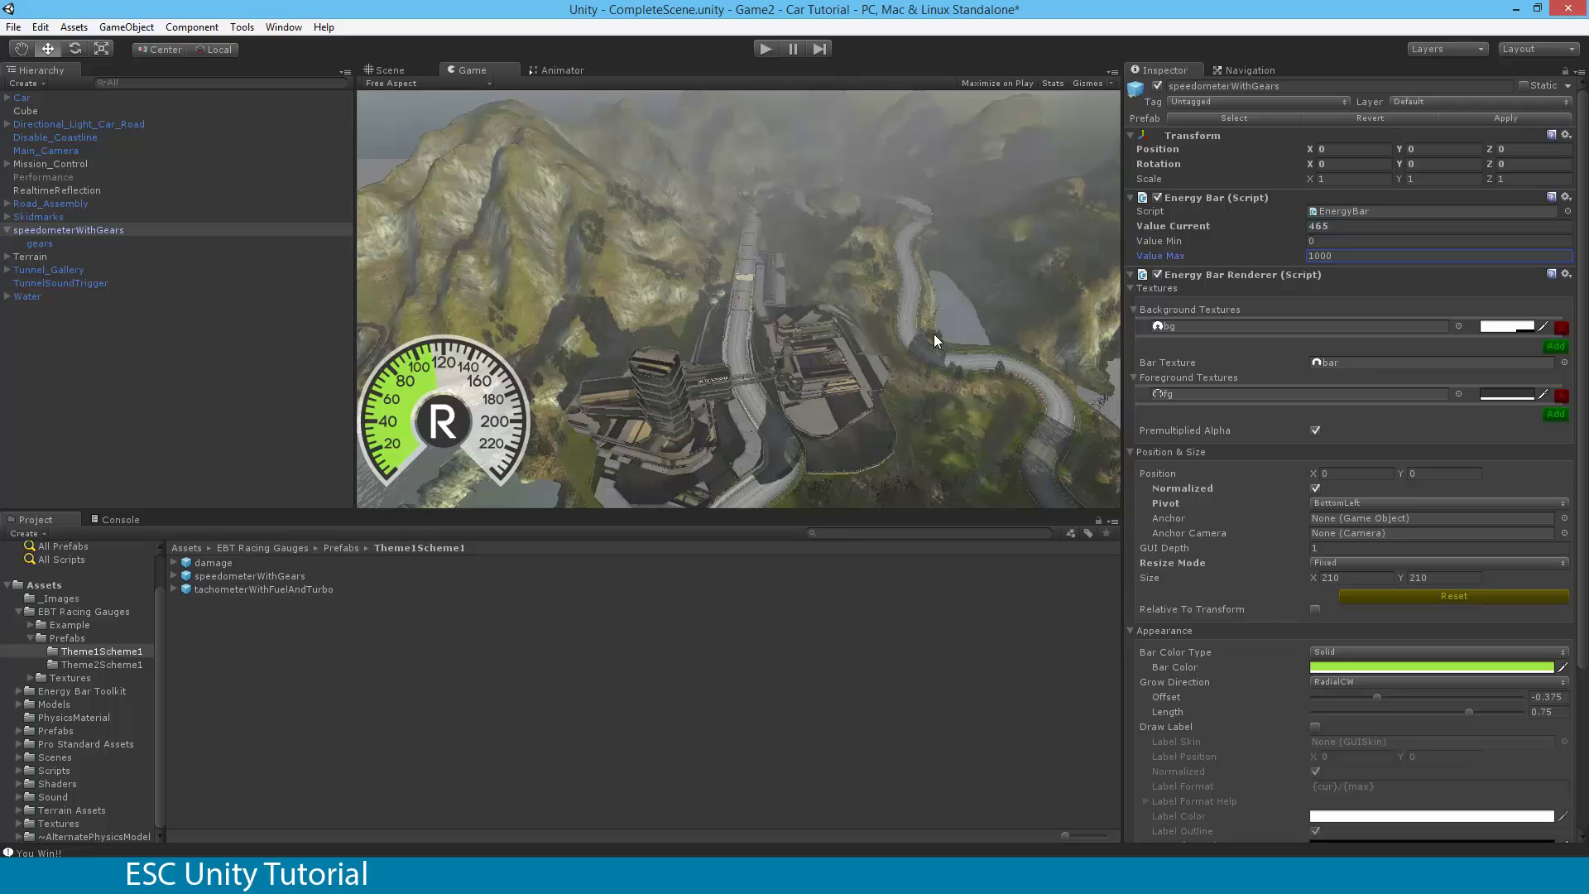
{"action": "left_click_drag", "start_coordinate": [1139, 235], "coordinate": [115, 234]}
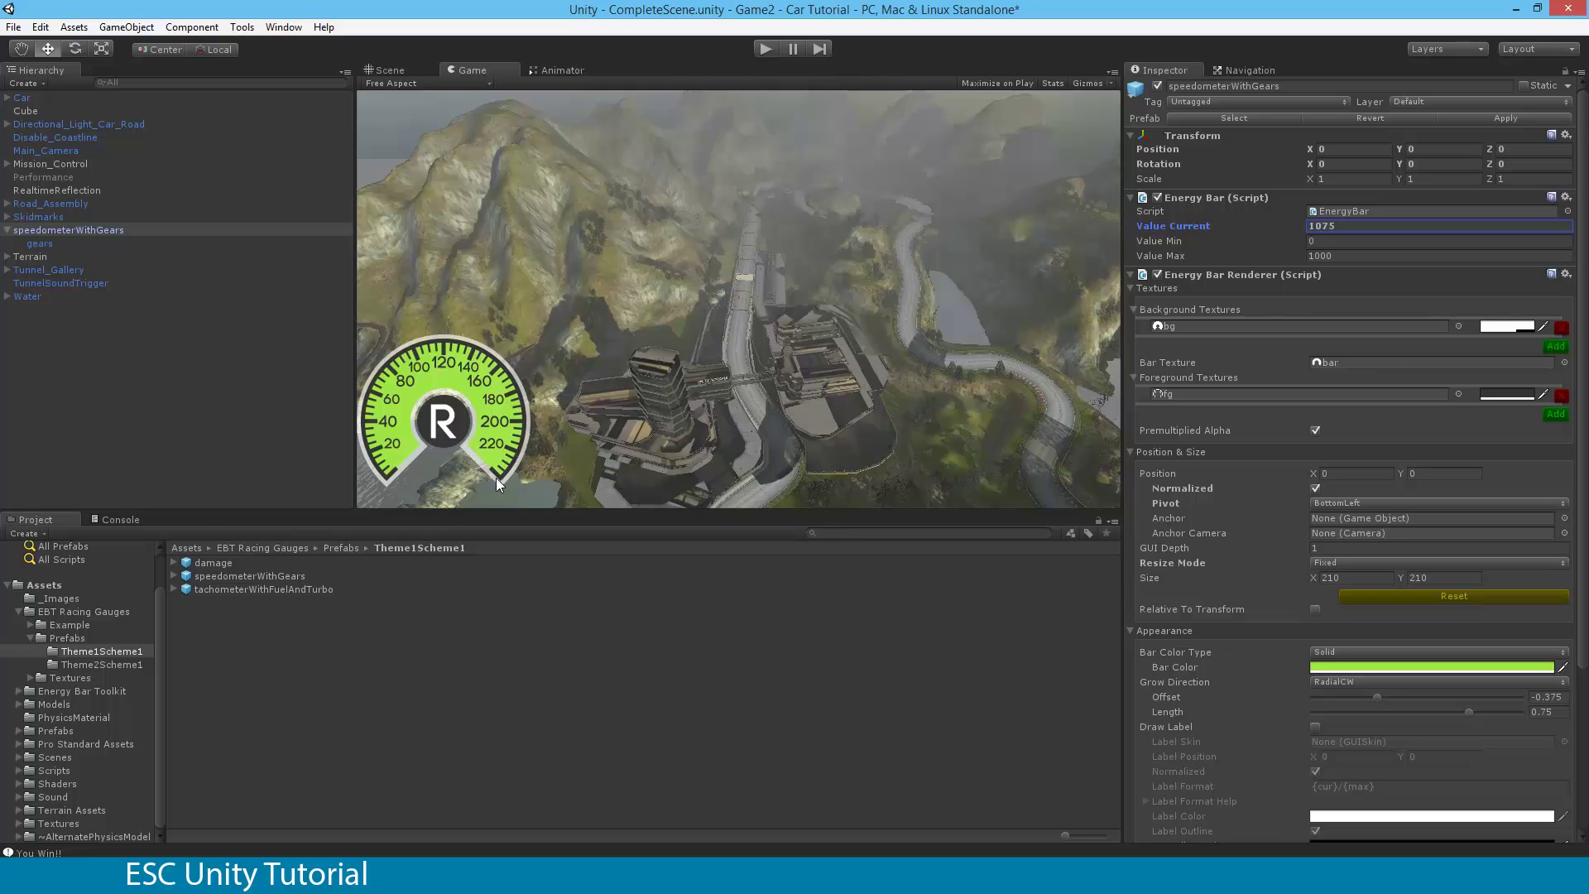
- Set the Energy Bar's Value Max to 240 and Value Current to 100
{"action": "left_click", "coordinate": [1357, 255]}
{"action": "type", "text": "240"}
{"action": "key", "text": "shift+Tab"}
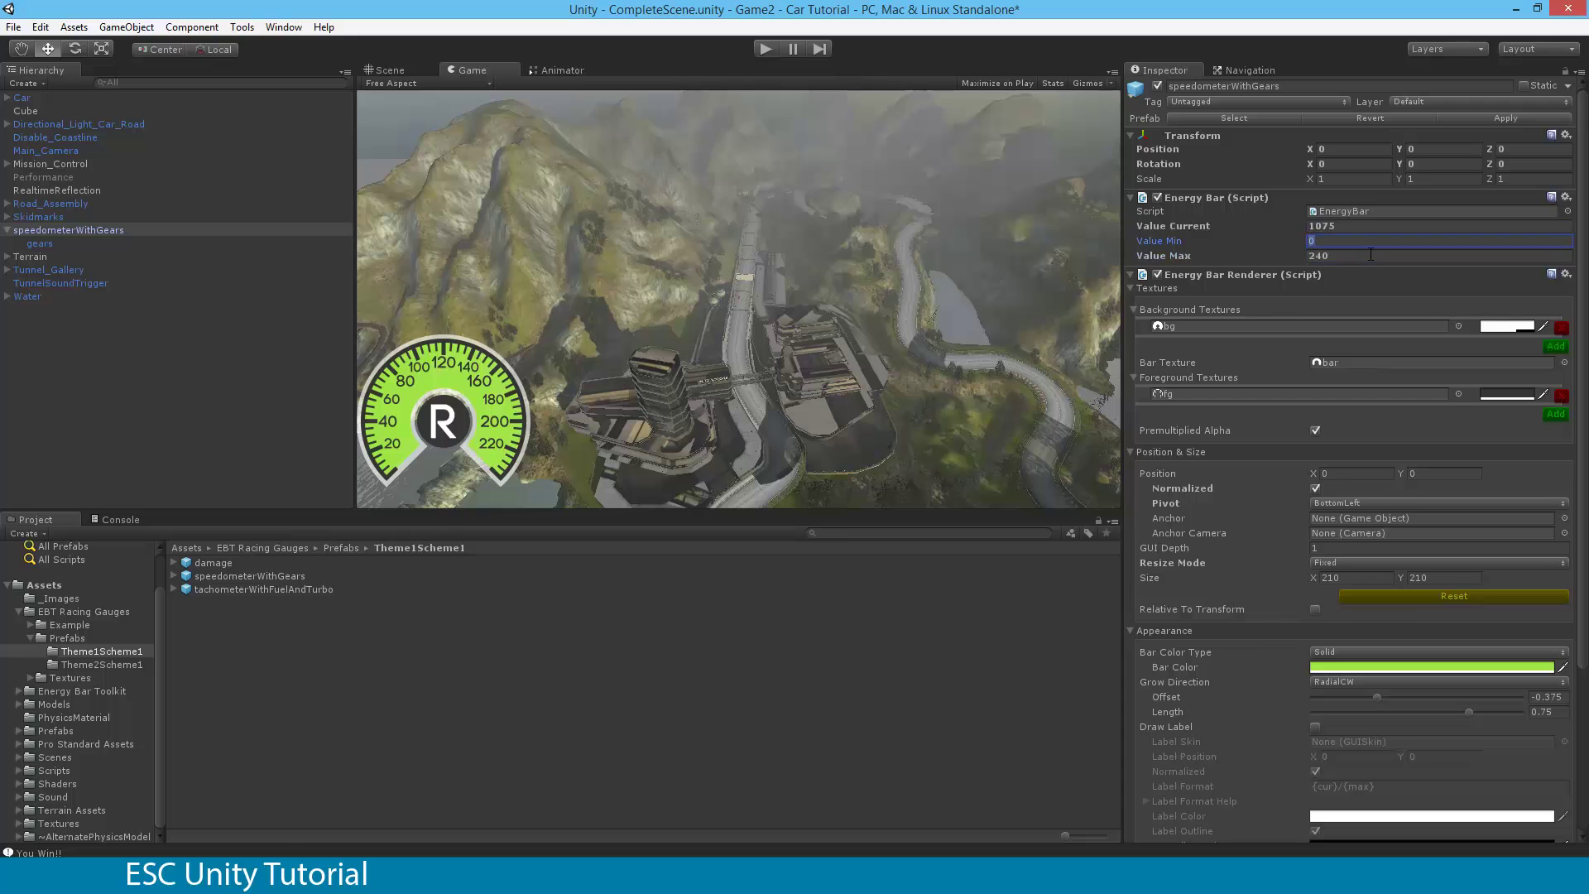
{"action": "key", "text": "shift+Tab"}
{"action": "type", "text": "1200"}
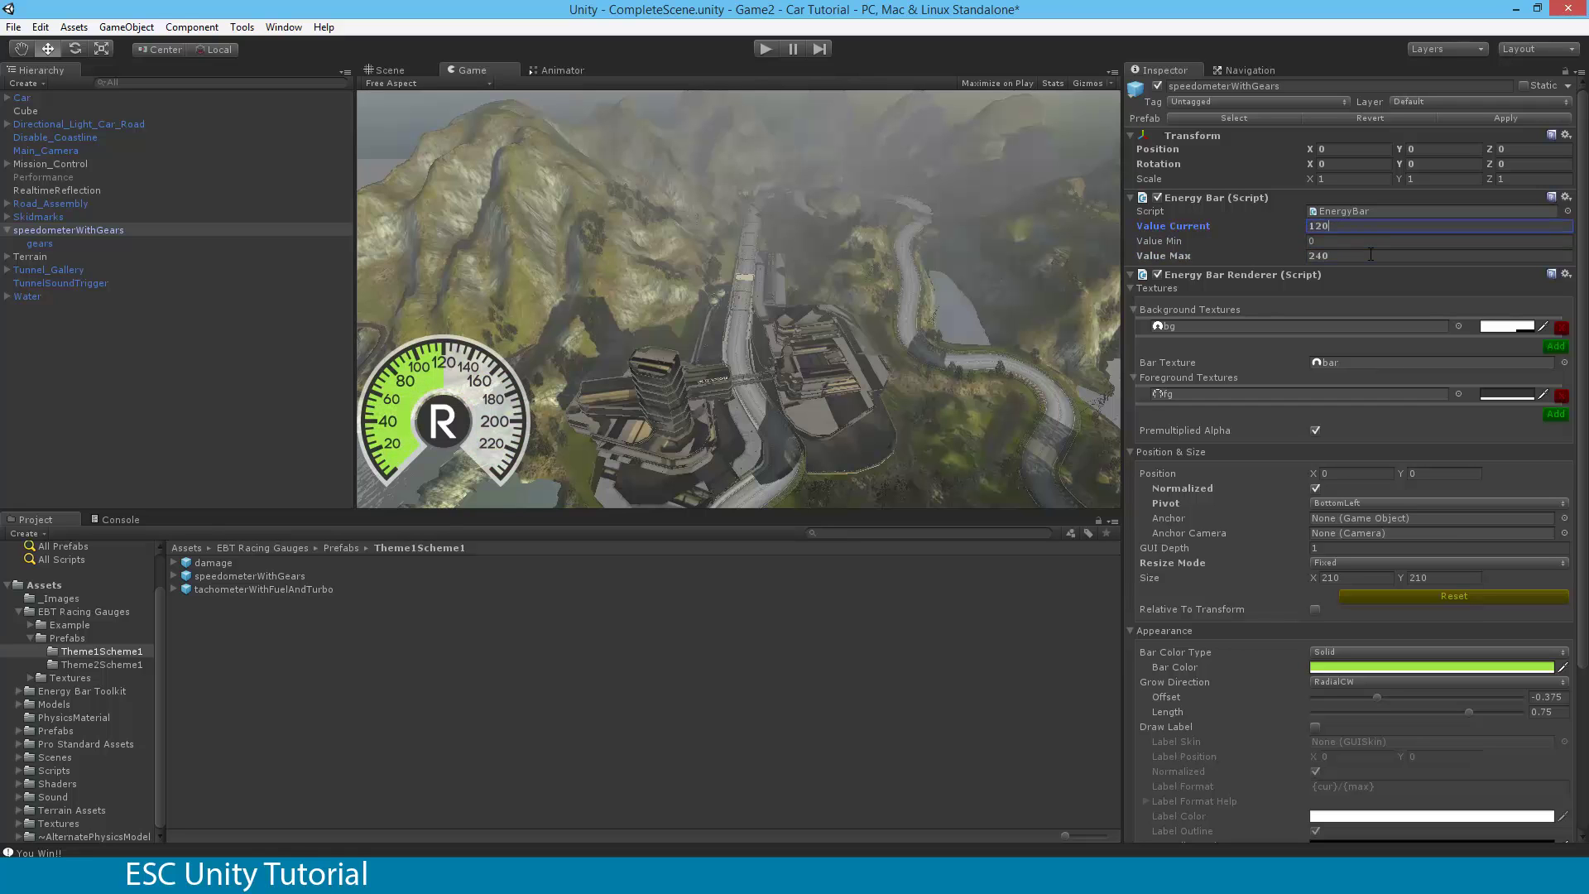
{"action": "key", "text": "BackSpace"}
{"action": "key", "text": "BackSpace"}
{"action": "key", "text": "BackSpace"}
{"action": "type", "text": "00"}
{"action": "key", "text": "BackSpace"}
{"action": "key", "text": "BackSpace"}
{"action": "key", "text": "BackSpace"}
{"action": "type", "text": "20"}
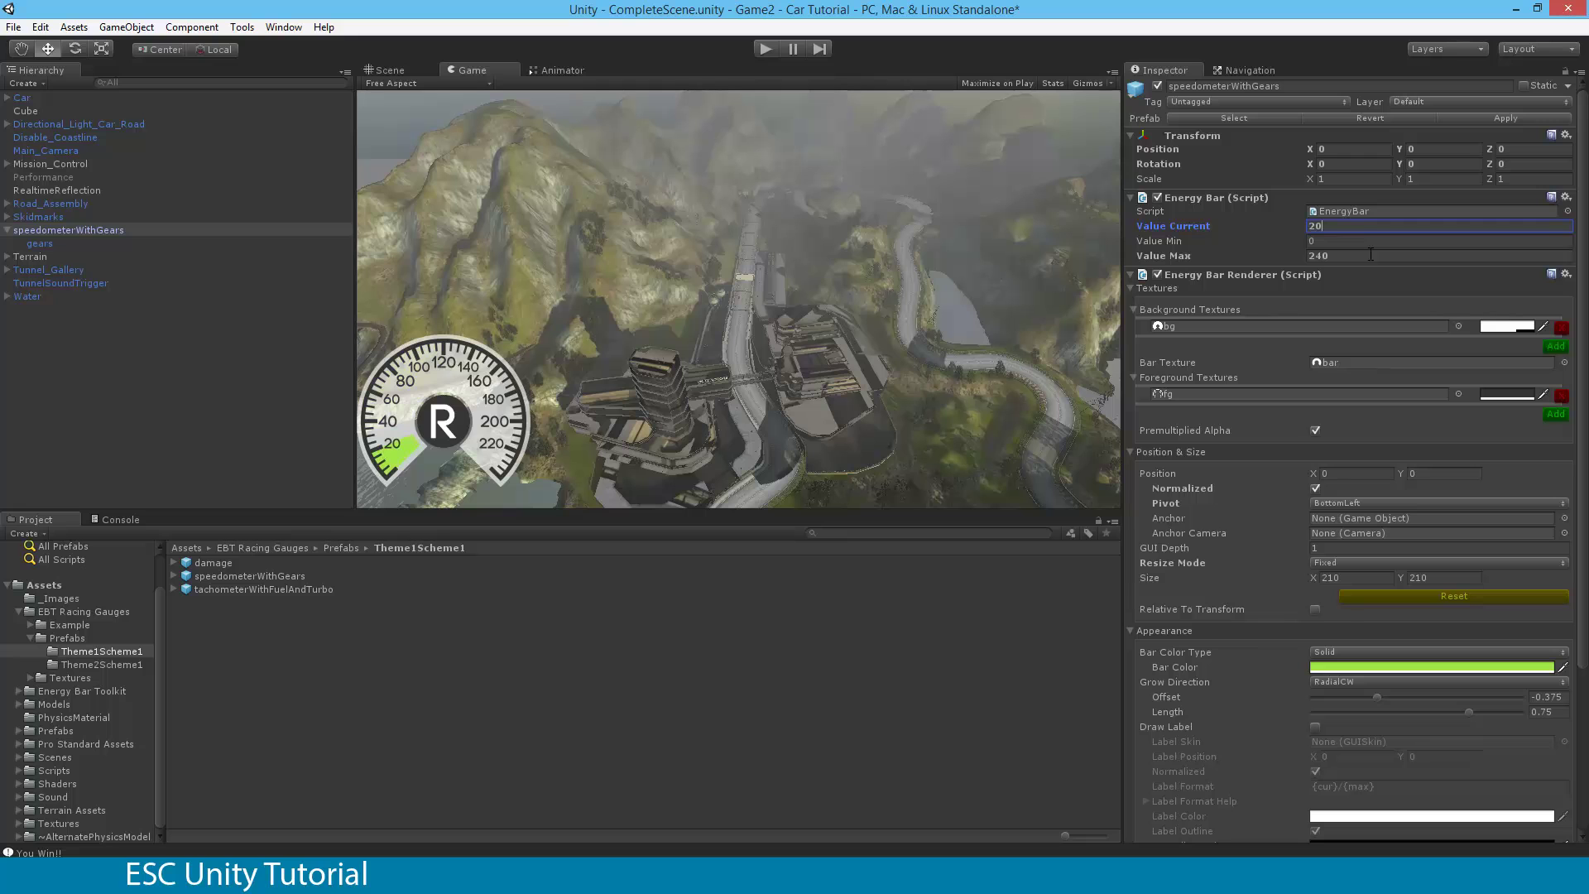
{"action": "key", "text": "BackSpace"}
{"action": "key", "text": "BackSpace"}
{"action": "type", "text": "100"}
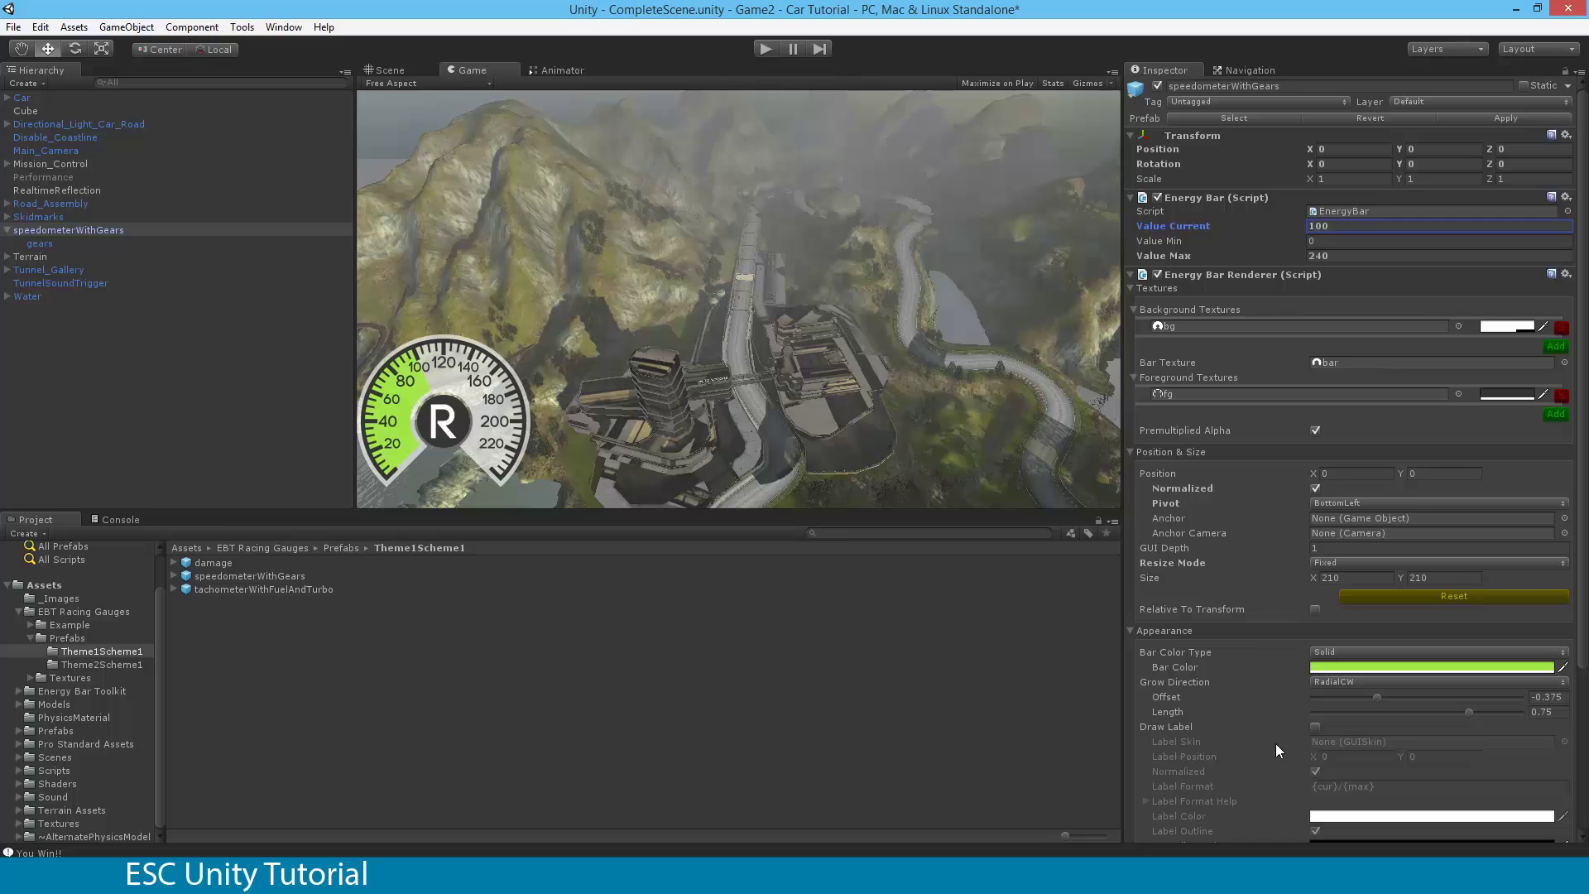
{"action": "scroll", "coordinate": [1242, 740], "scroll_direction": "down", "scroll_amount": 3}
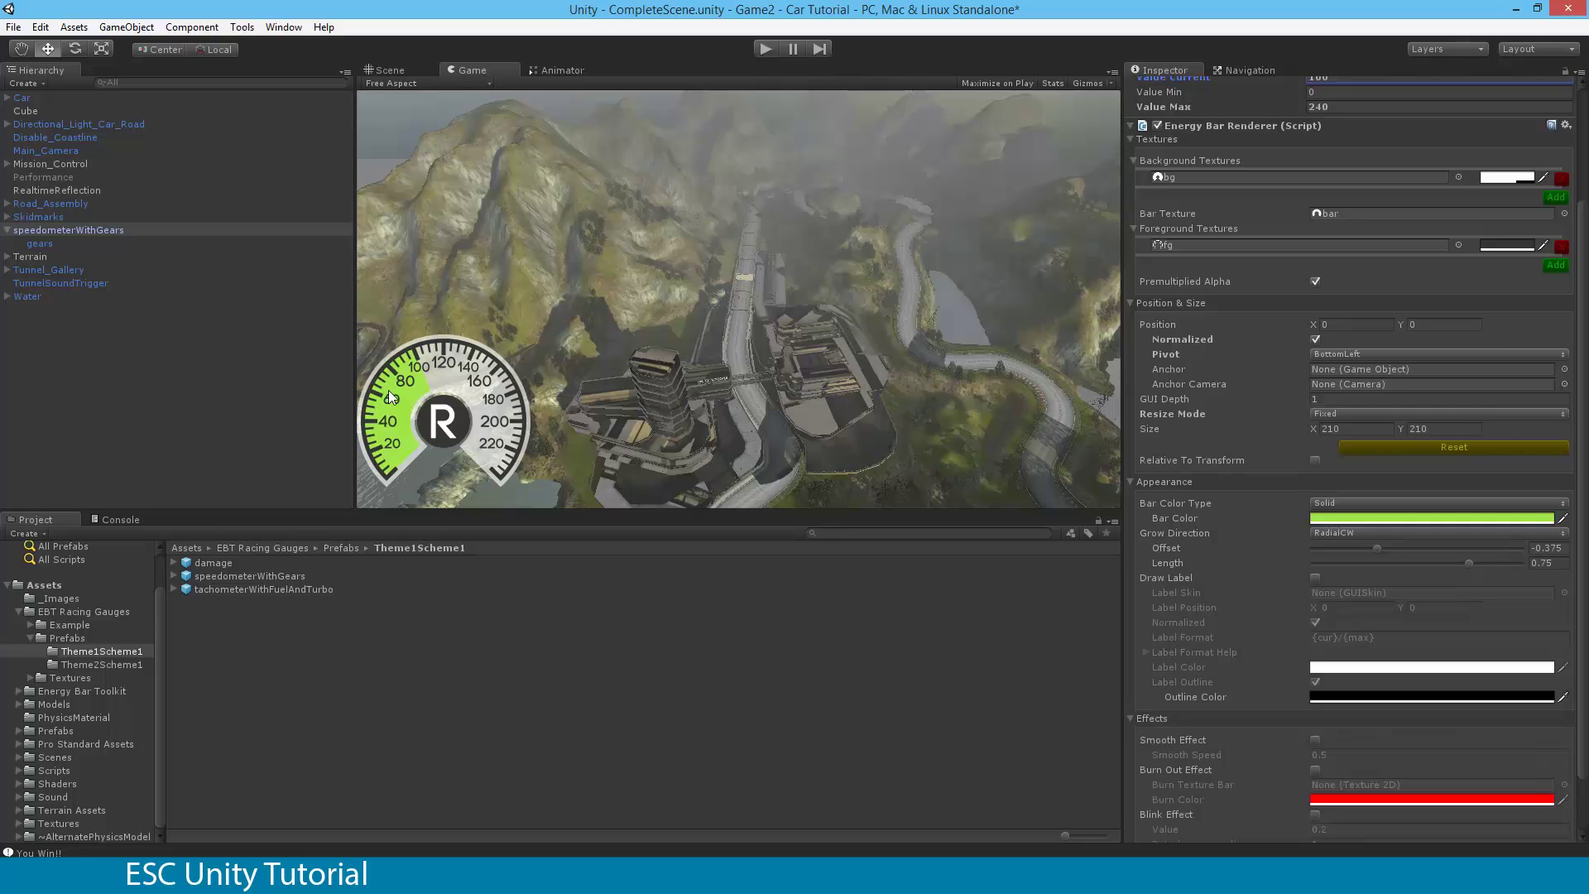
{"action": "scroll", "coordinate": [1301, 337], "scroll_direction": "up", "scroll_amount": 3}
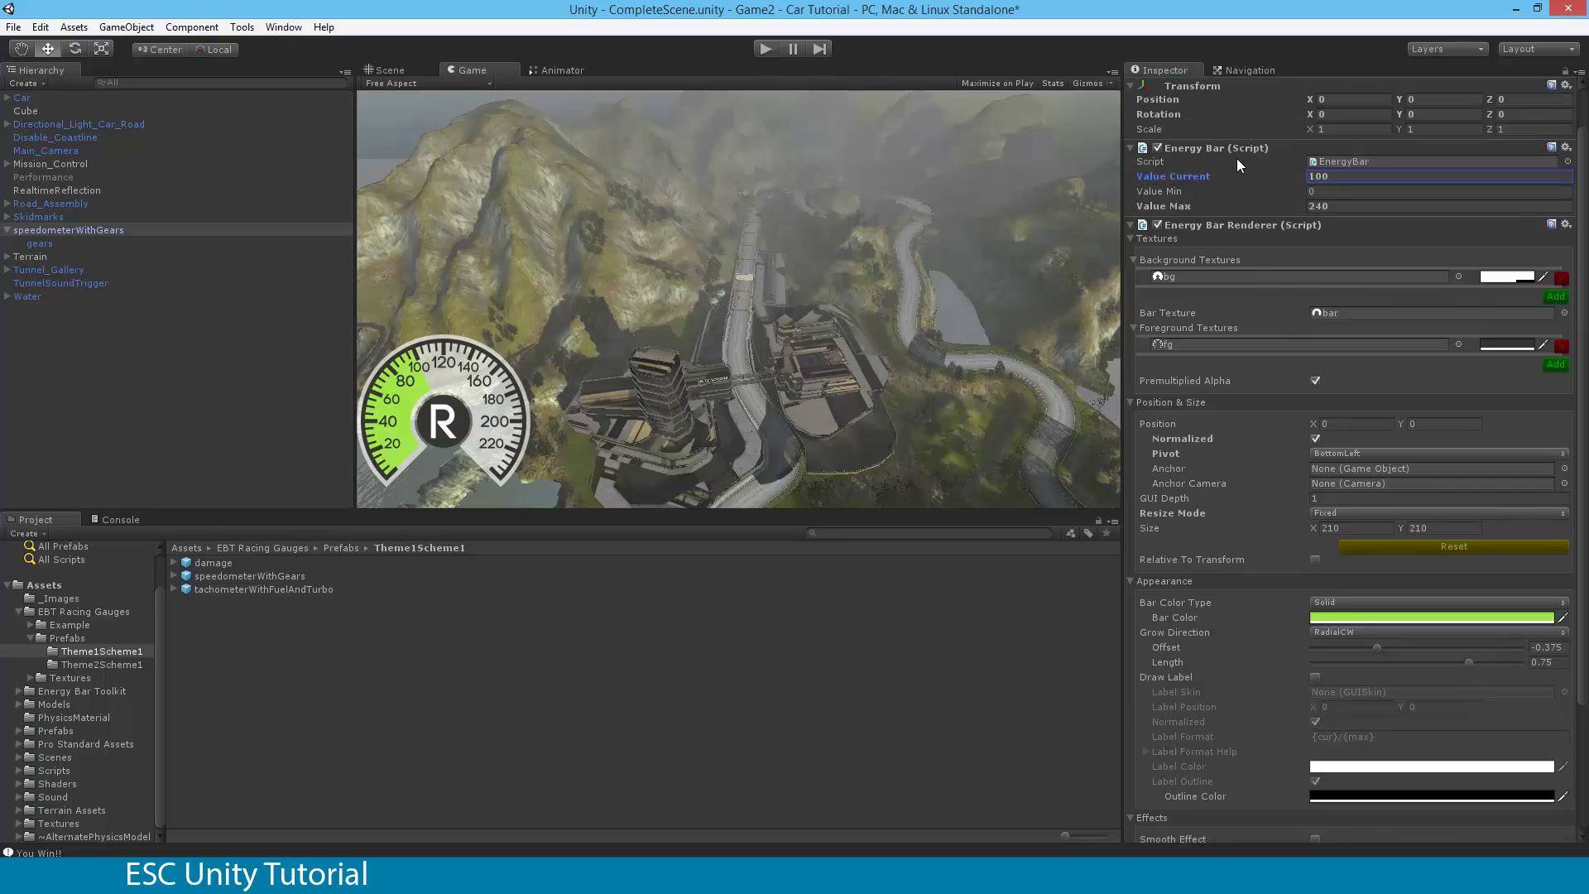